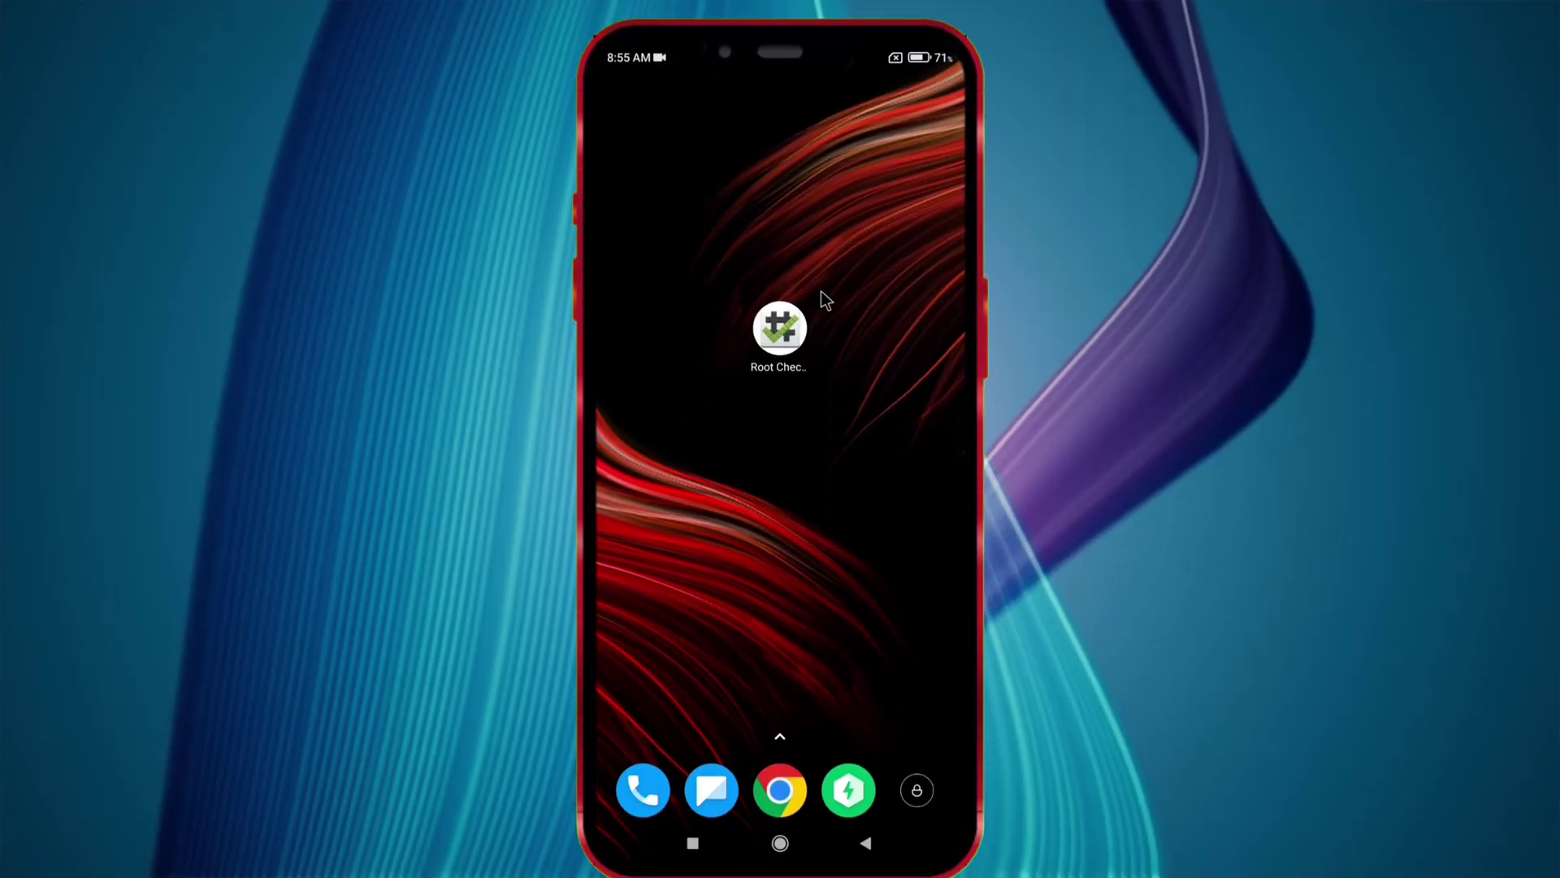
Step: Run Root Checker's root verification and confirm the POCO M2 Pro lacks proper root access
left_click(779, 330)
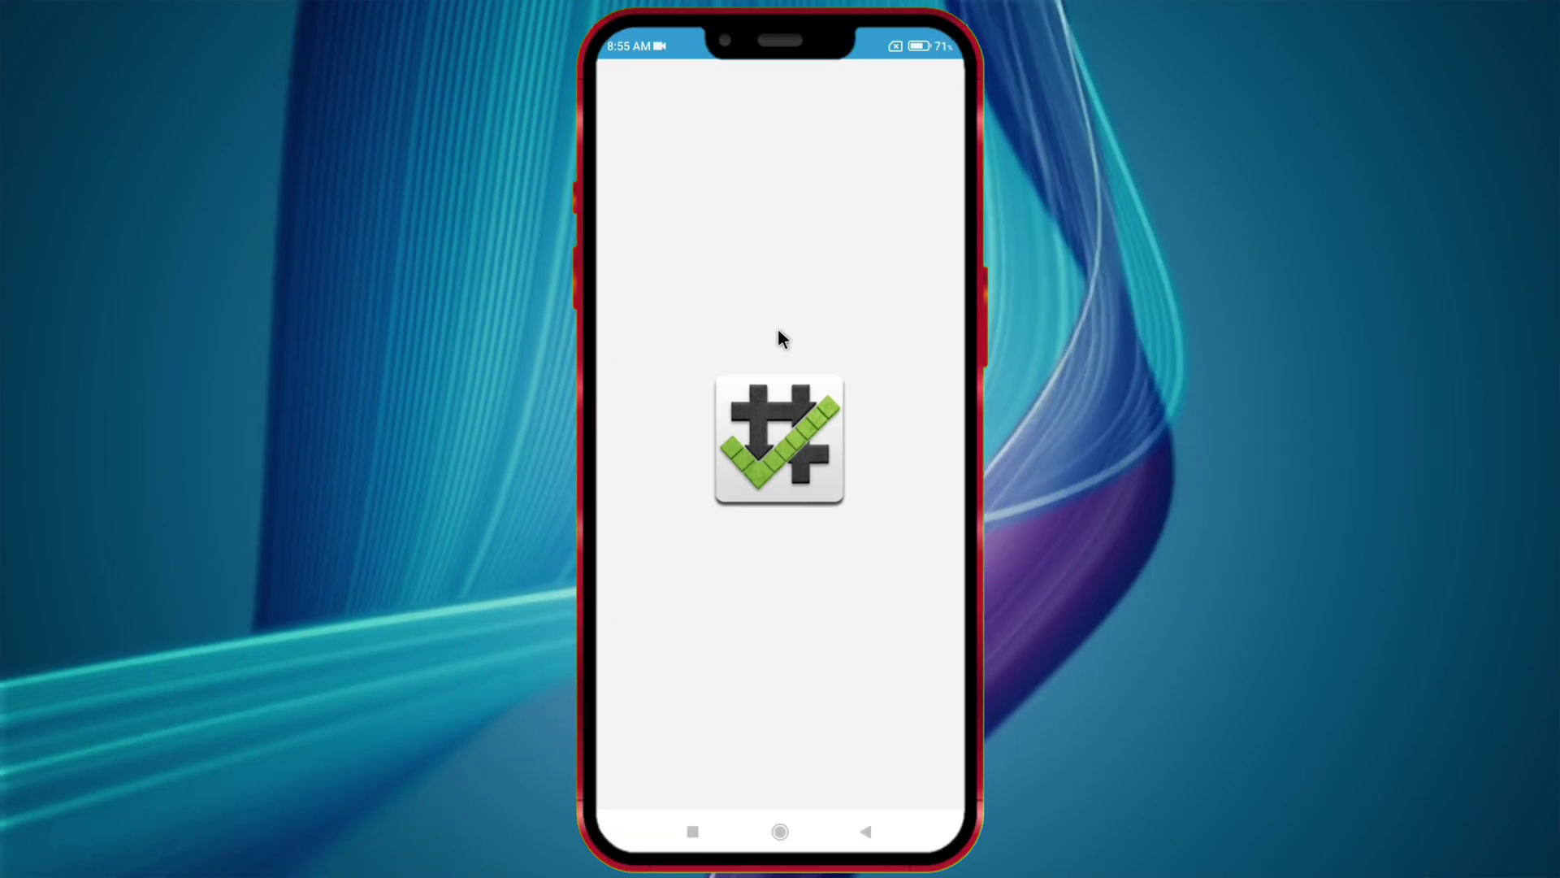
left_click(837, 296)
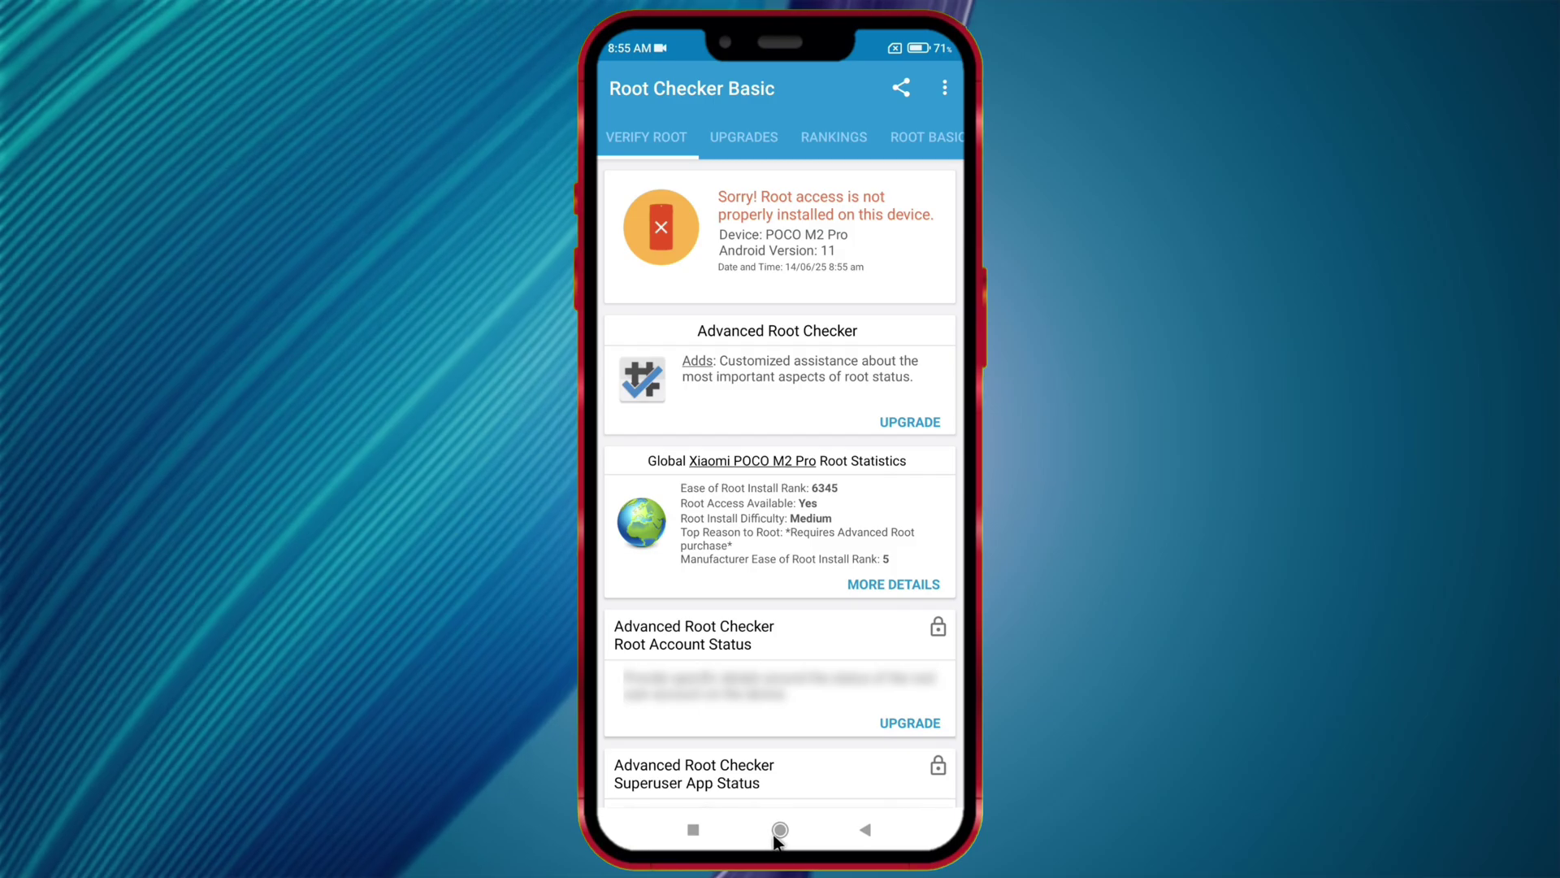
left_click(779, 830)
Step: Confirm in About phone that the phone runs MIUI Global 12.5.6 on Android 11, showing the easter-egg dial
left_click_drag(940, 38, 940, 425)
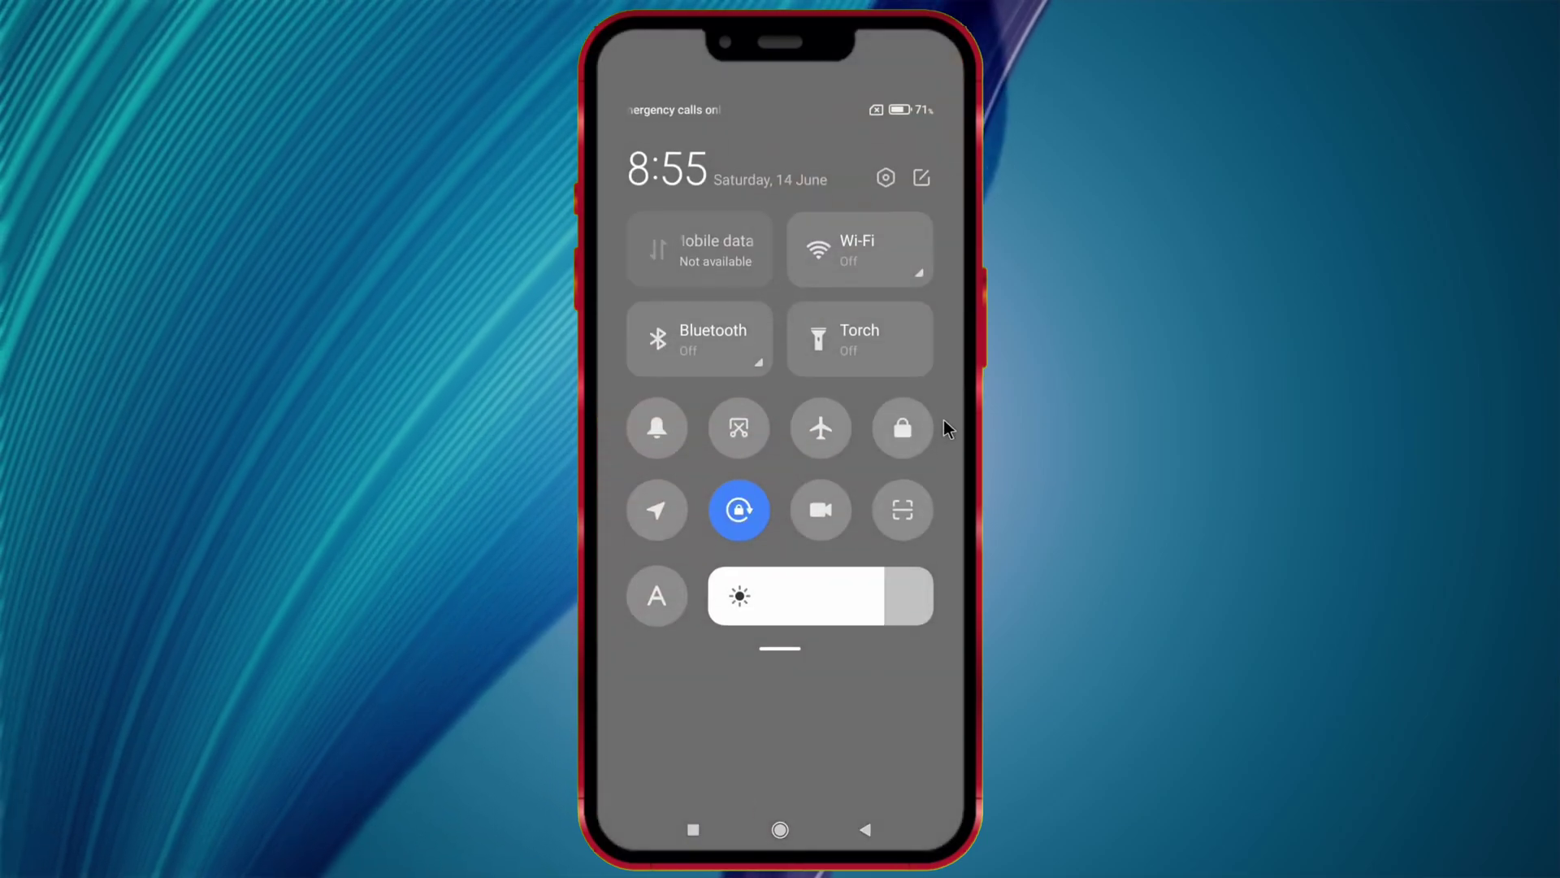
left_click(886, 154)
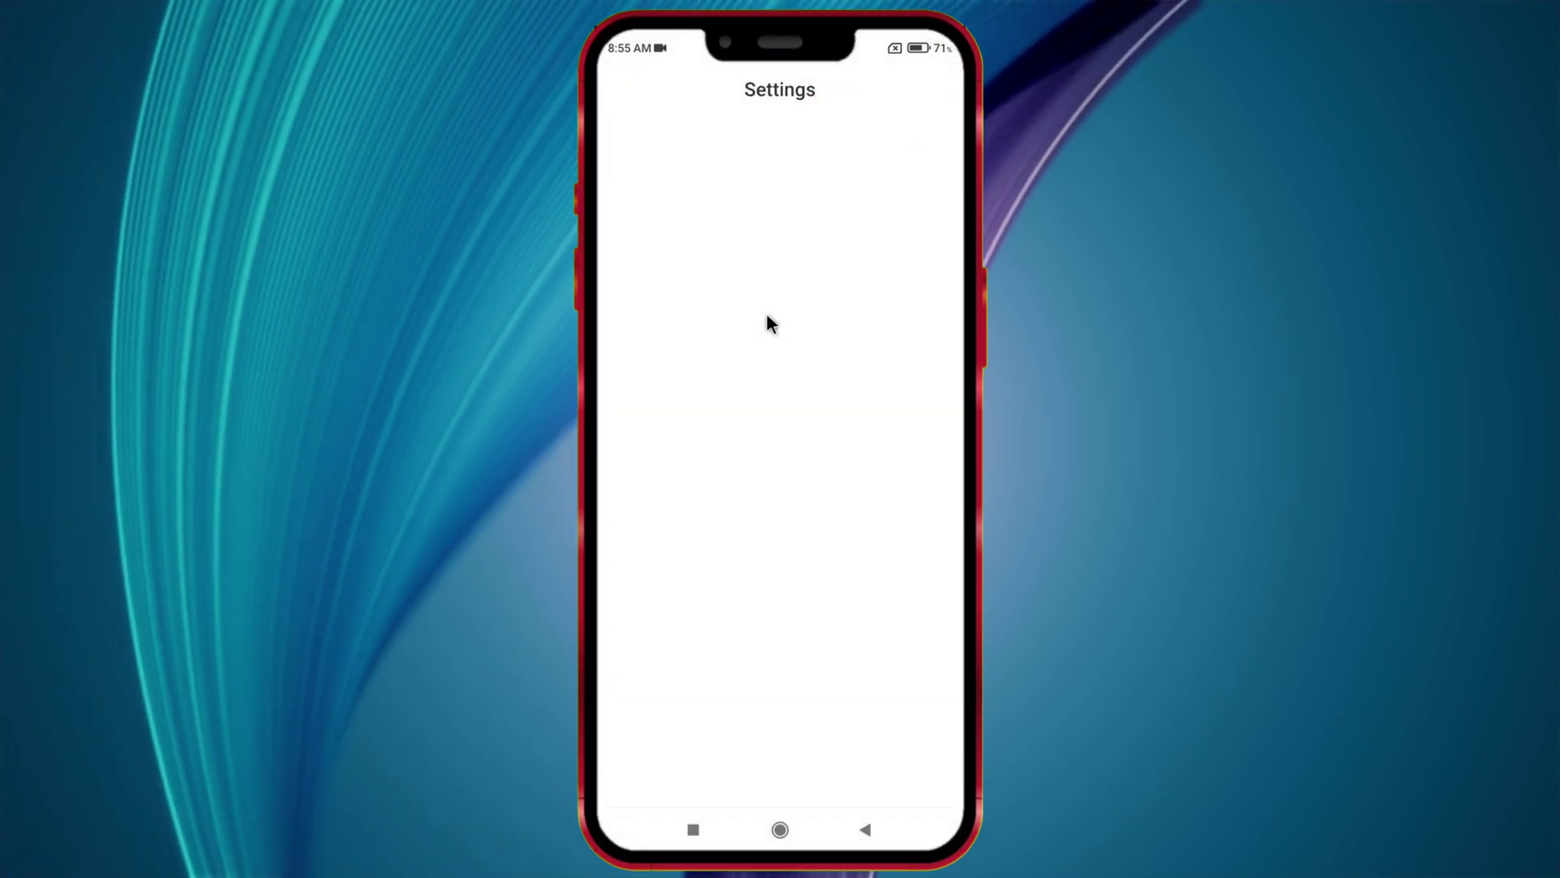
left_click(750, 256)
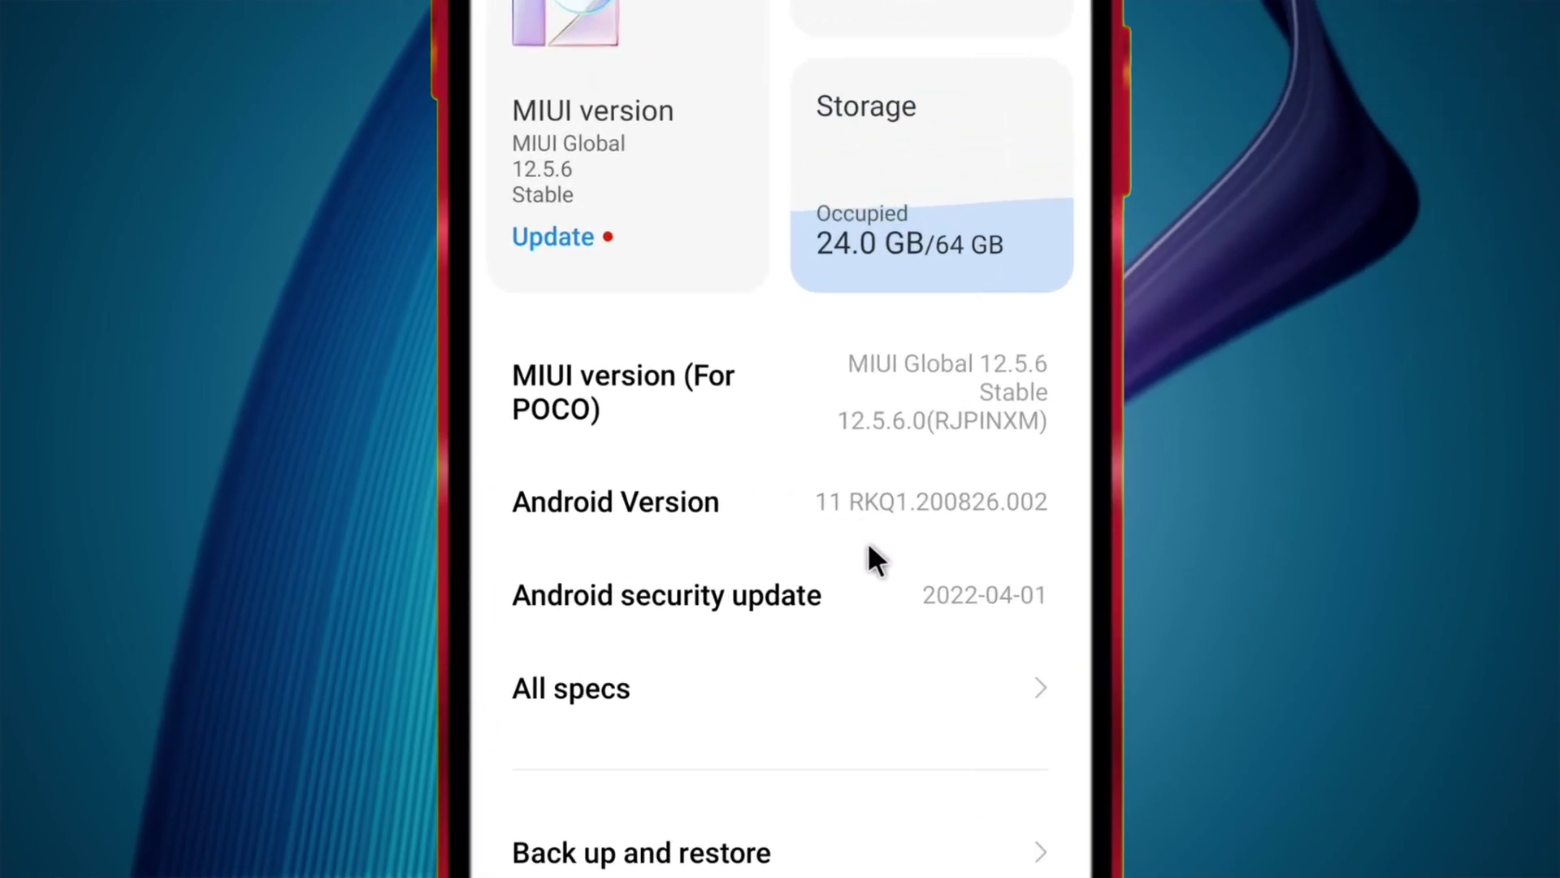
left_click(868, 510)
left_click(868, 511)
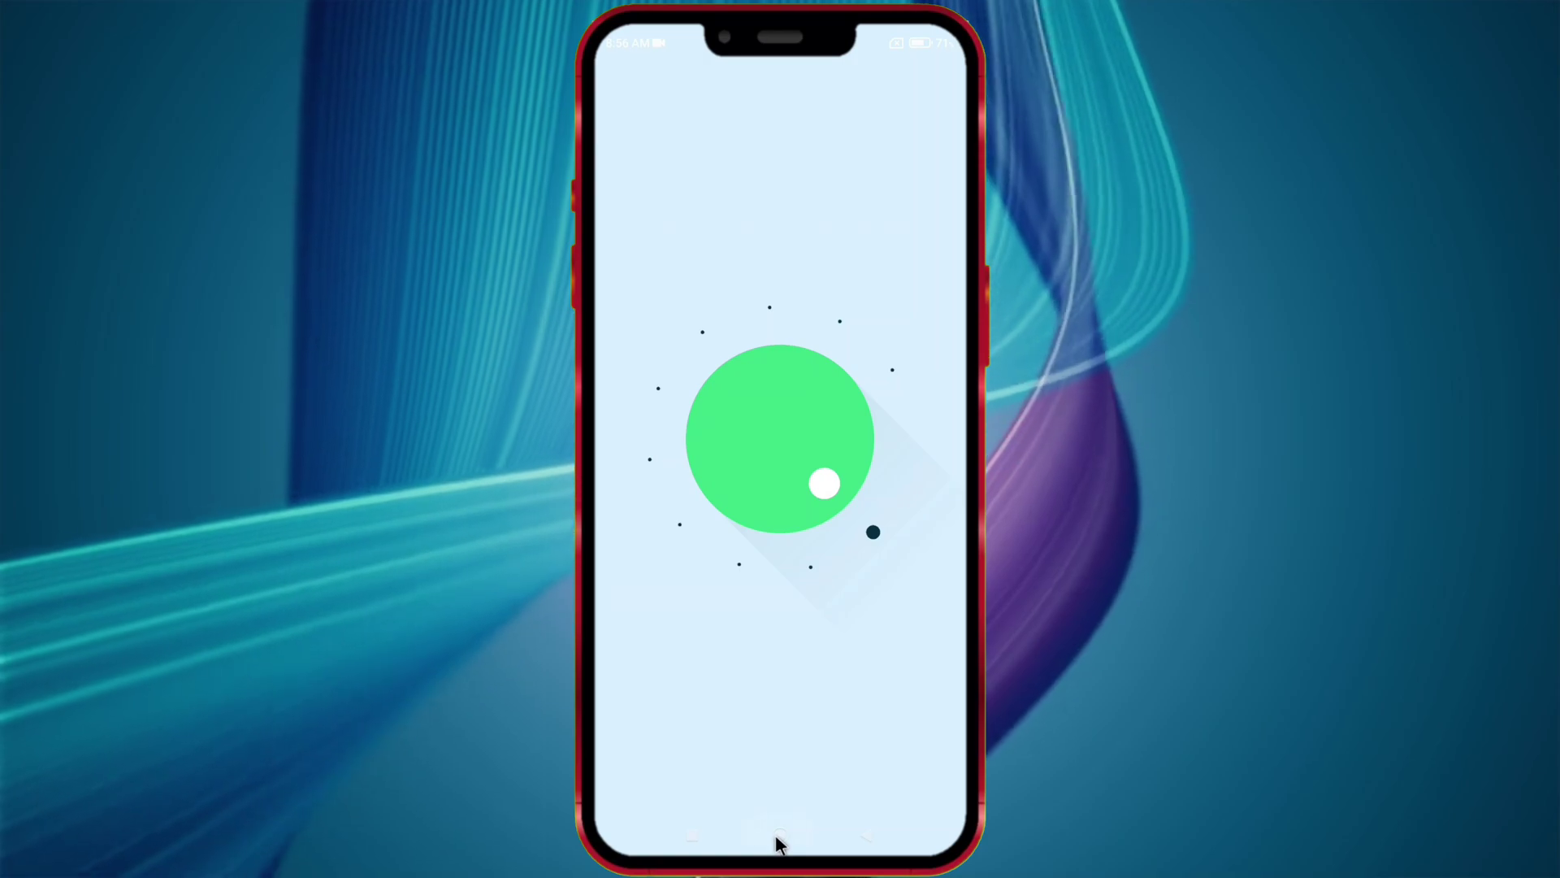
left_click(779, 844)
Step: Install Game Guardian No Root.apk from Download Folder New in File Manager
left_click(692, 834)
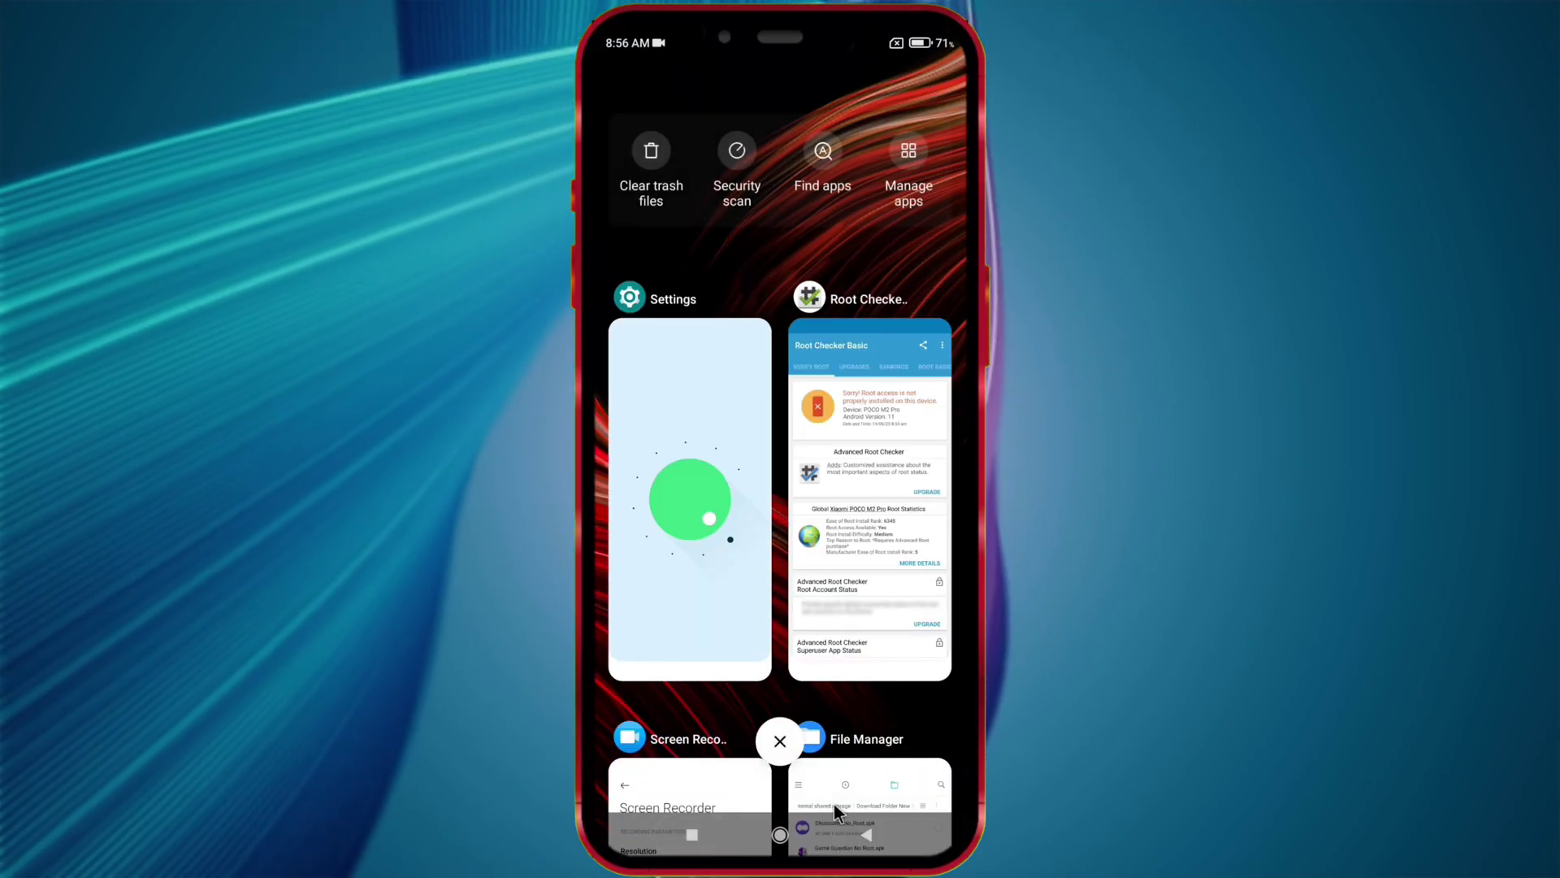
left_click(867, 794)
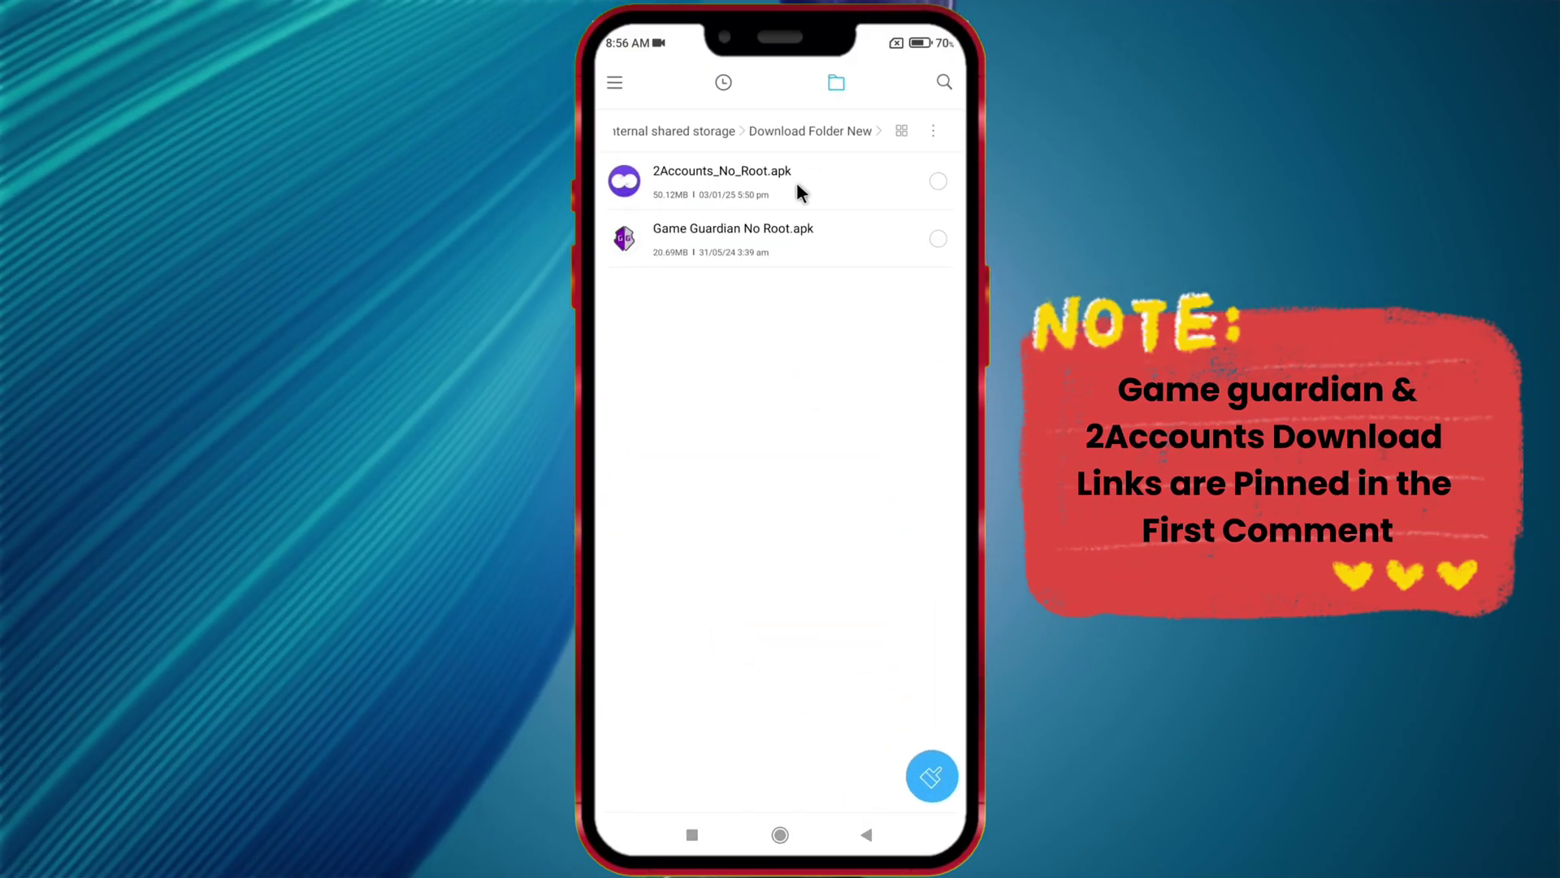
left_click(796, 226)
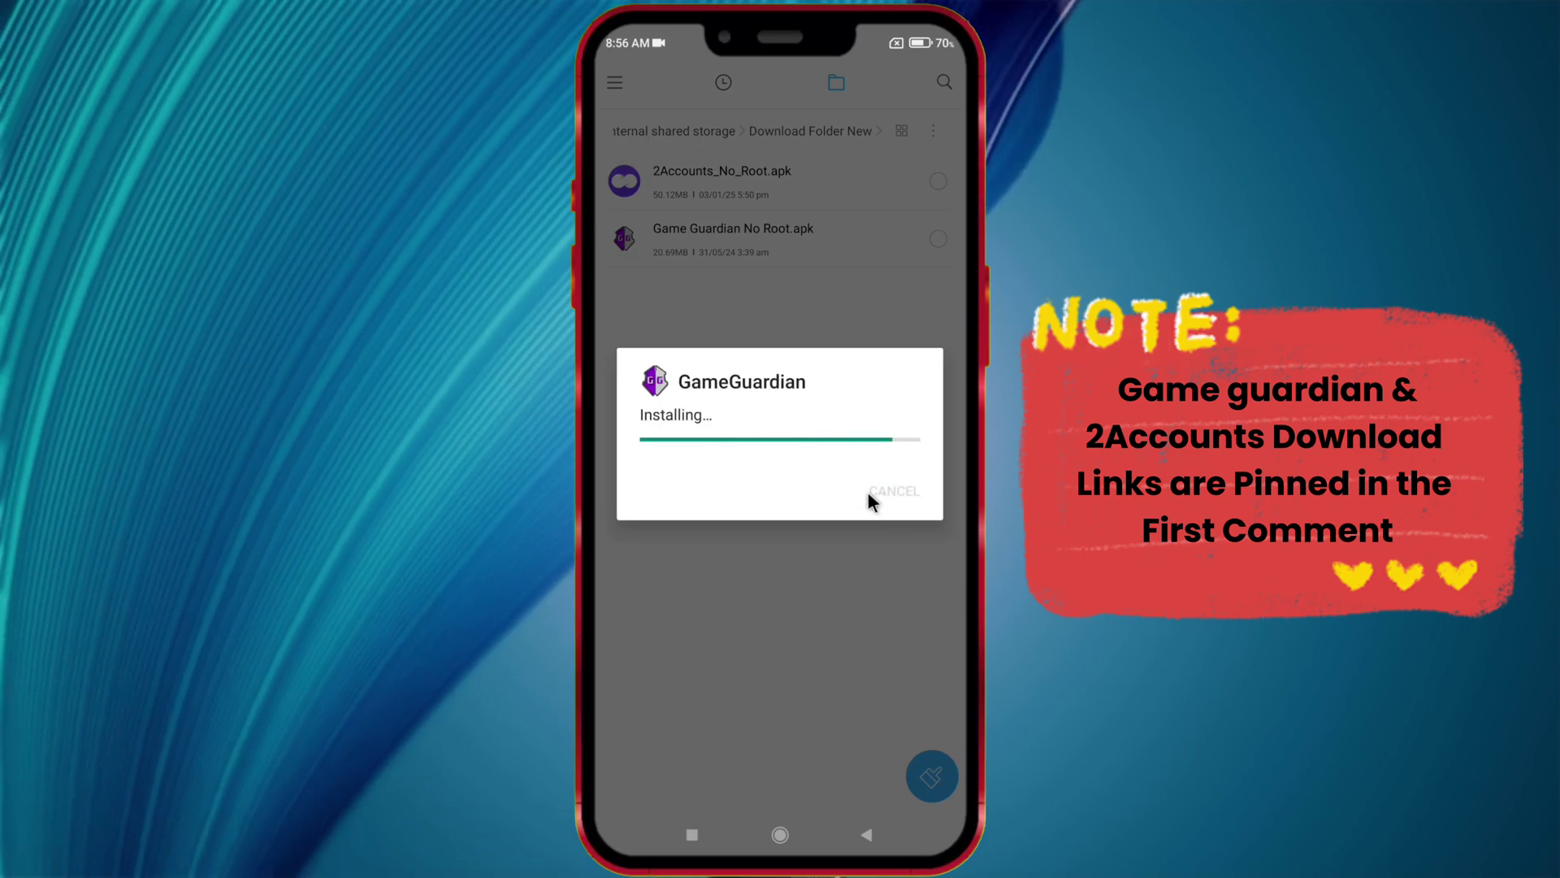
left_click(845, 502)
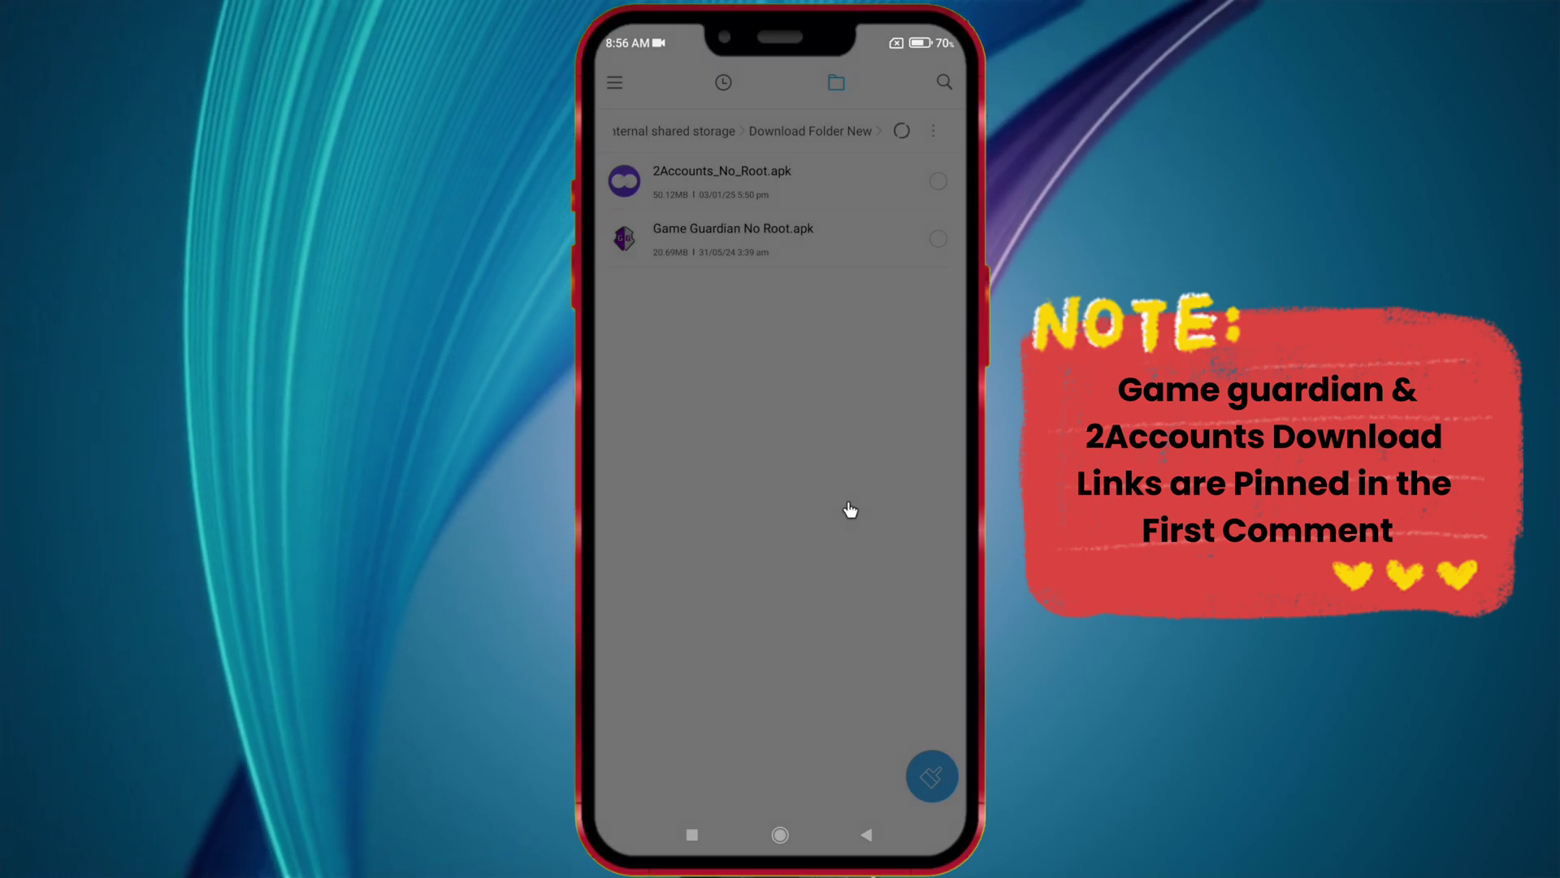
Step: Install 2Accounts_No_Root.apk from the same folder
left_click(796, 187)
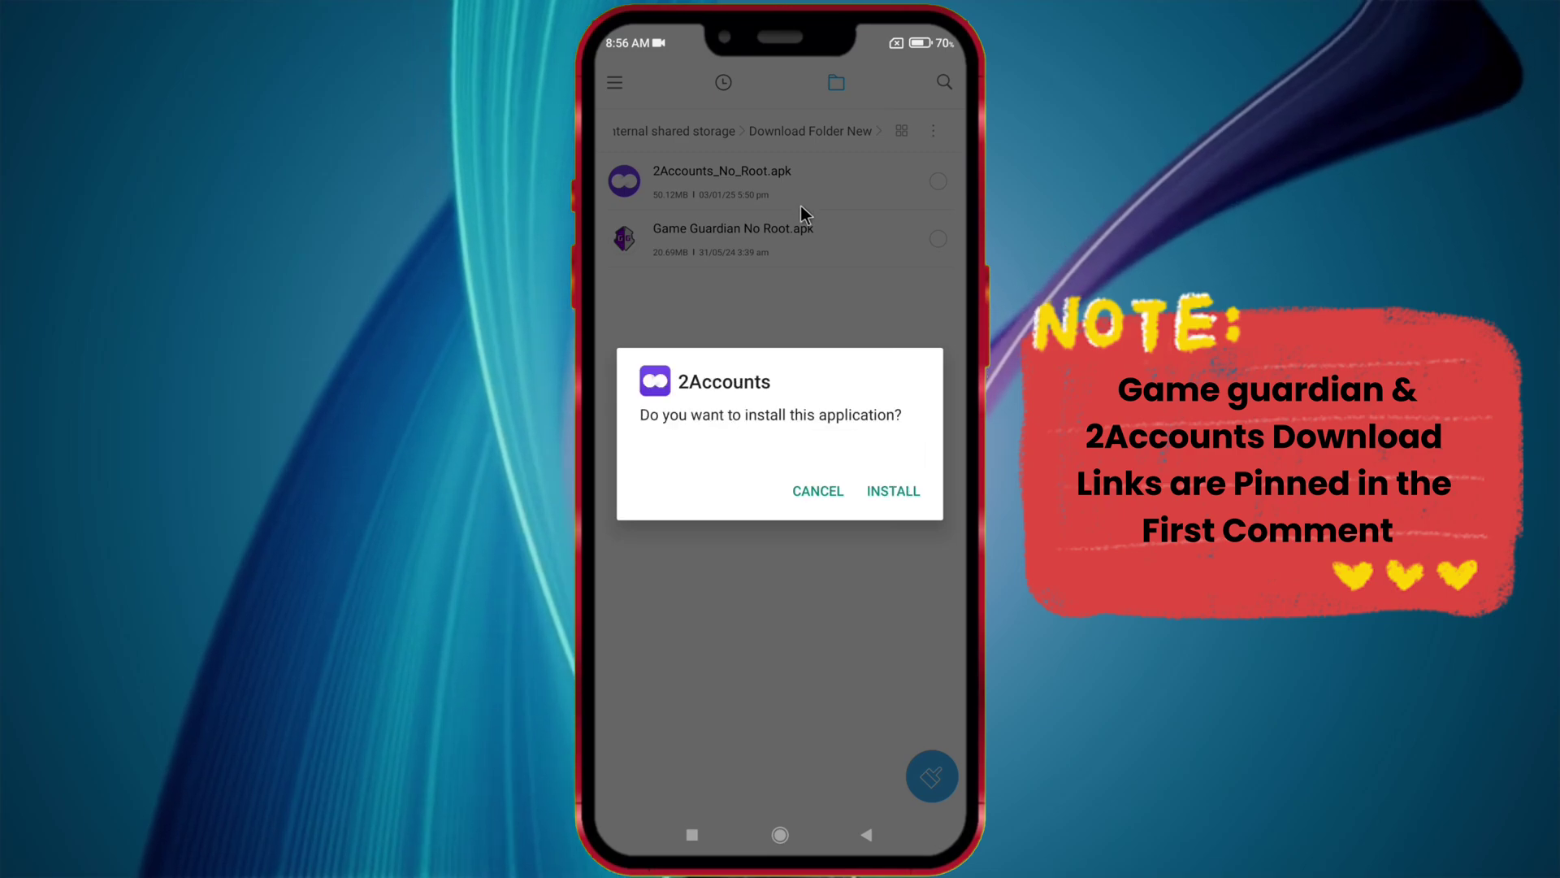
left_click(875, 493)
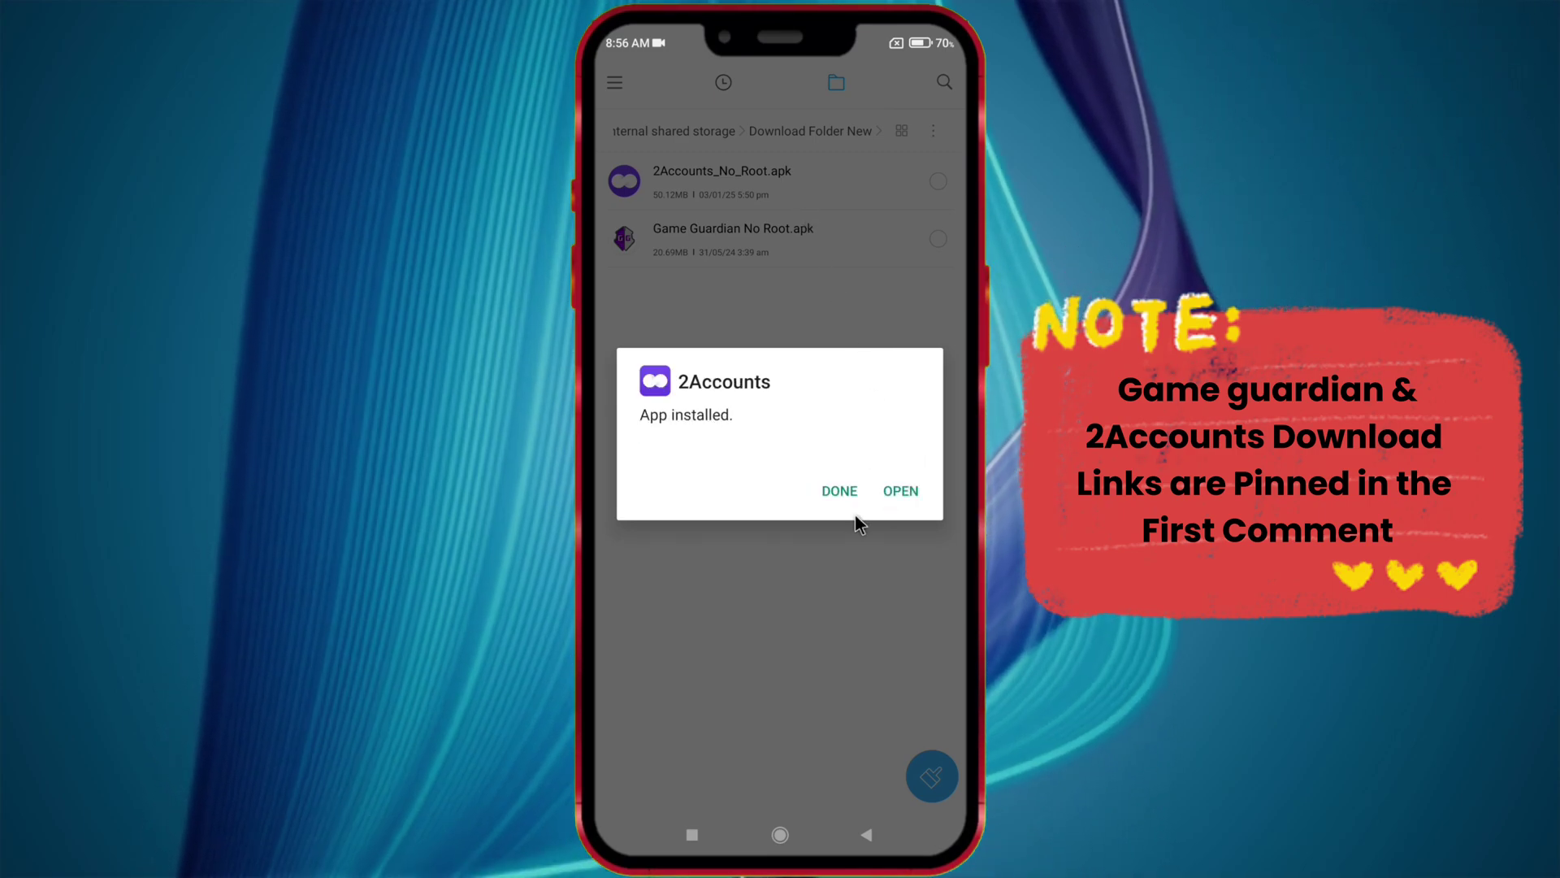
left_click(842, 493)
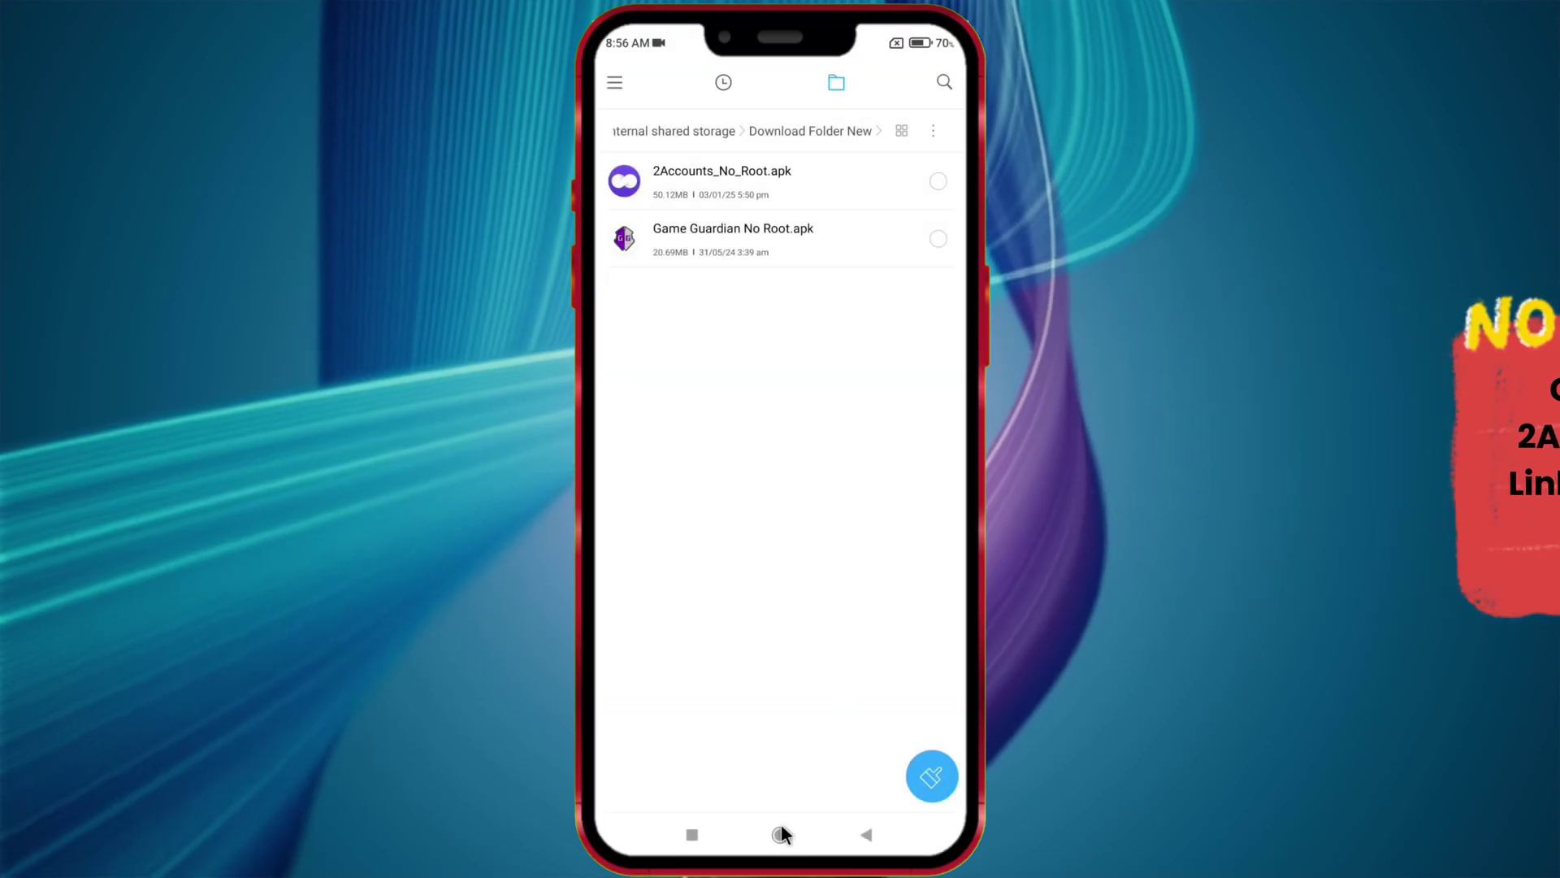
left_click(782, 832)
Step: Launch GameGuardian, grant it file access, and choose the default install mode
left_click_drag(784, 733, 827, 249)
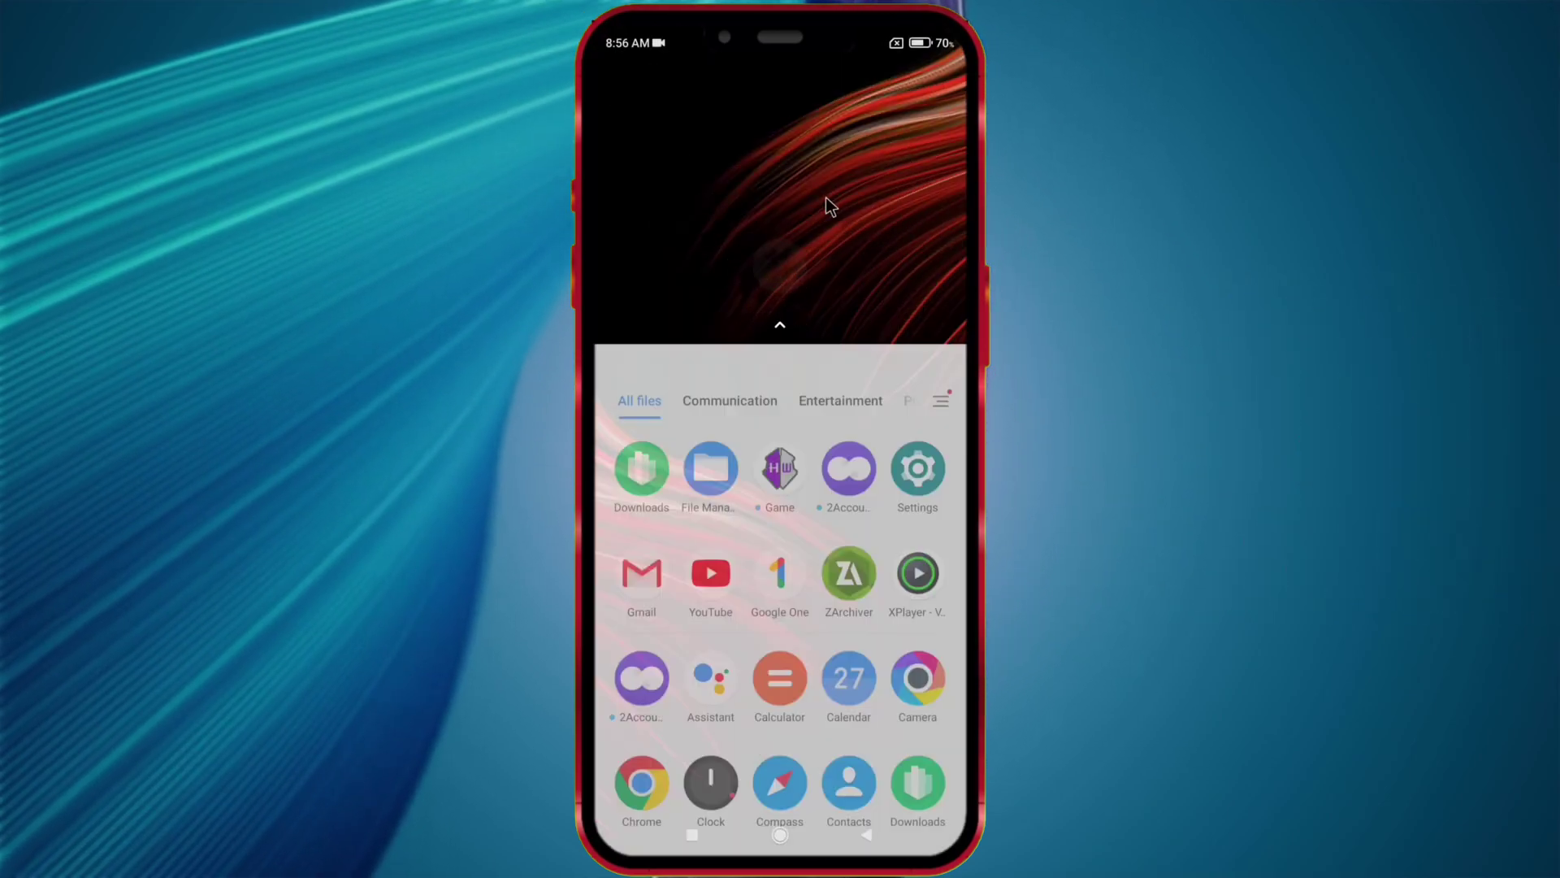
left_click(849, 573)
left_click(919, 784)
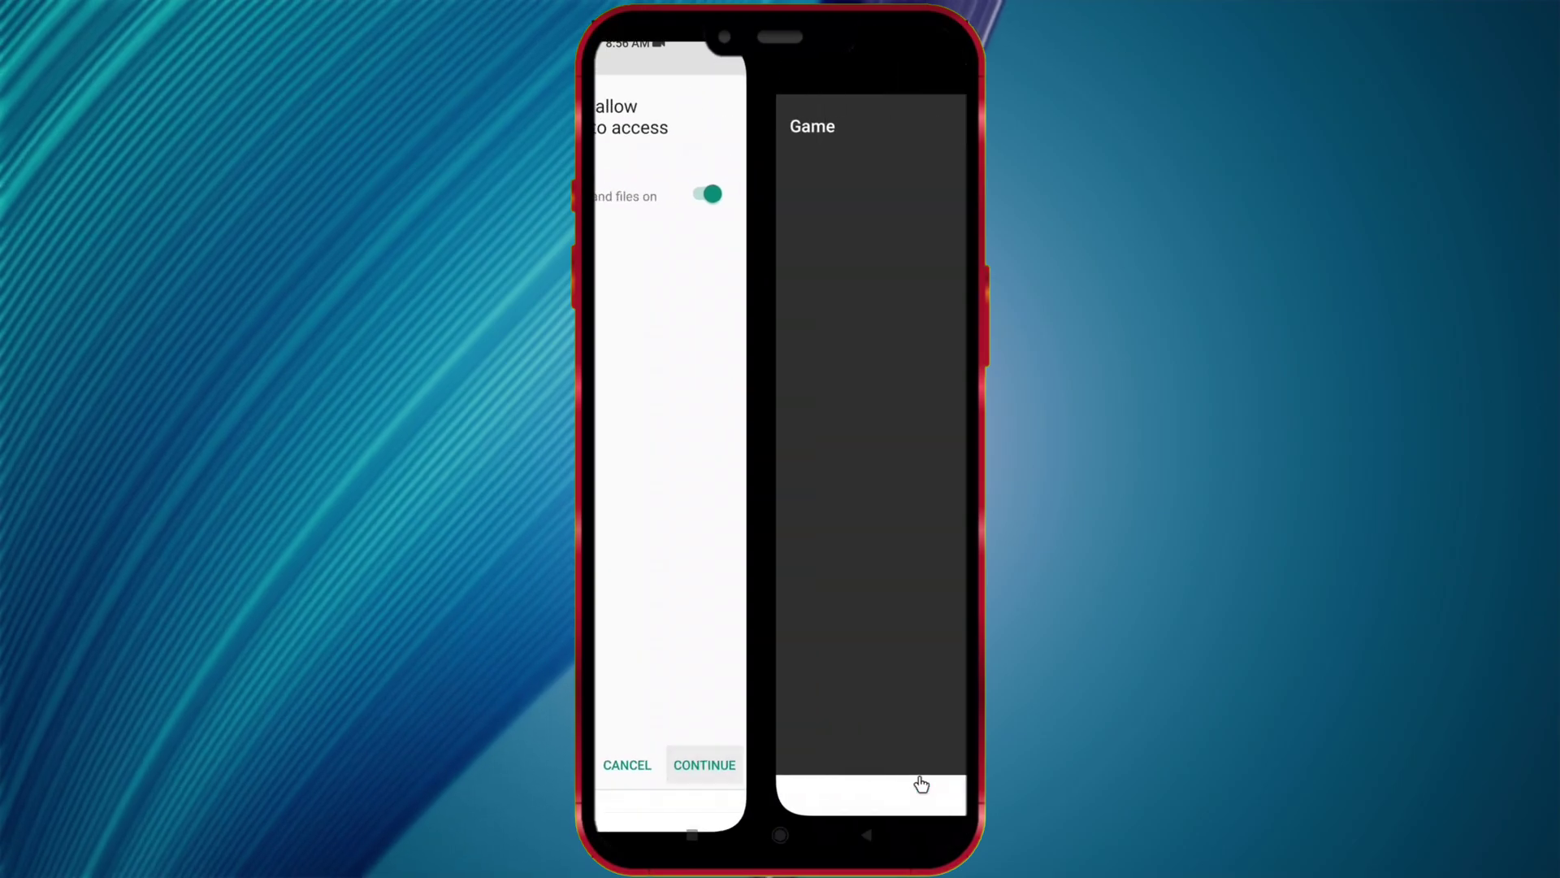
left_click(788, 517)
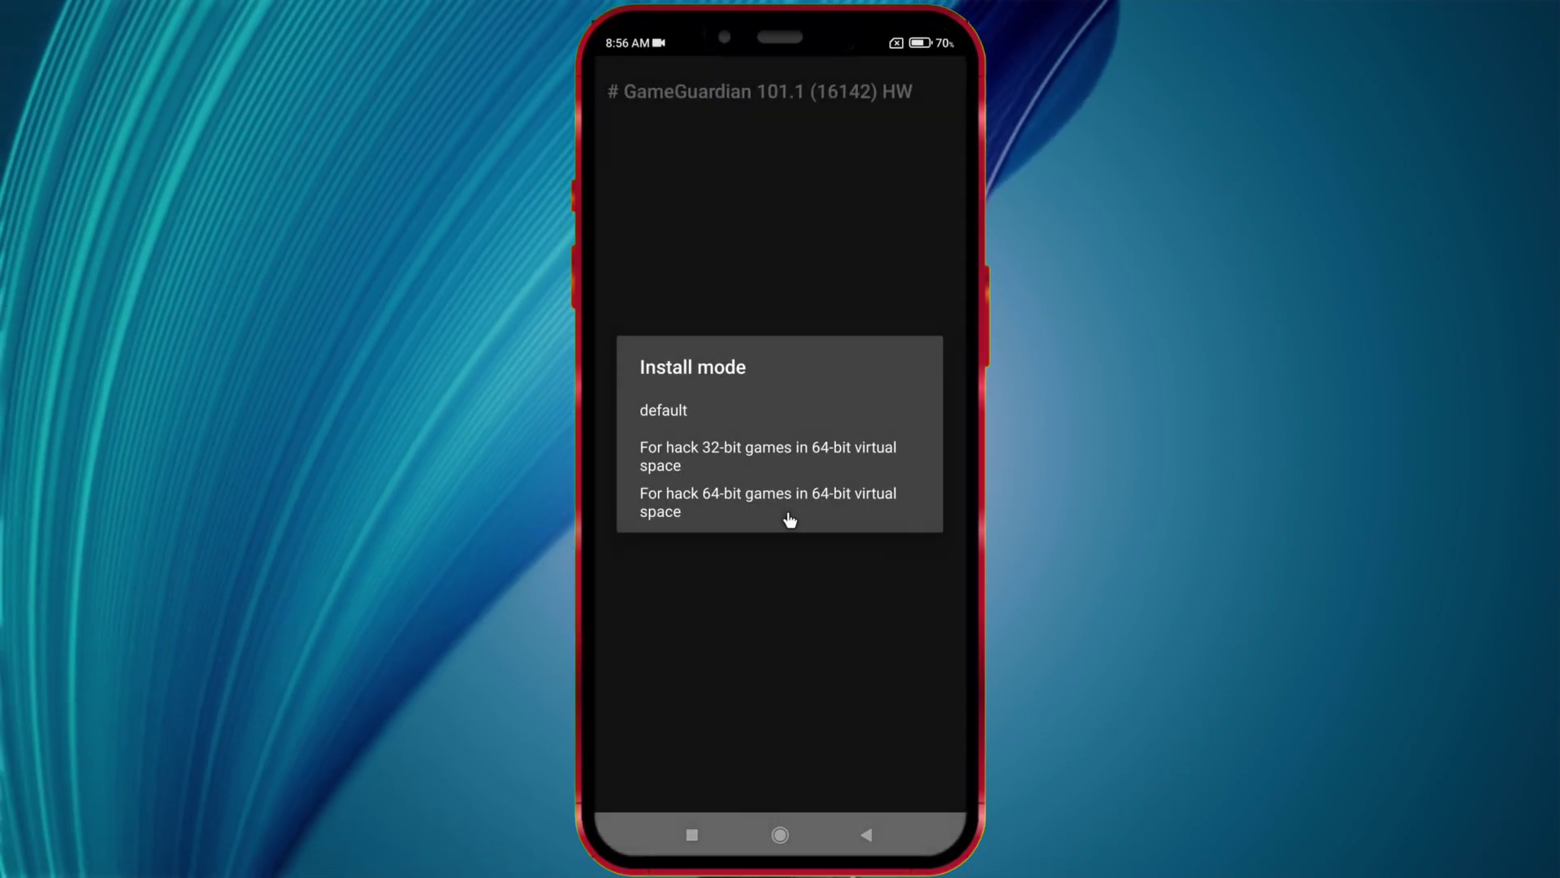
left_click(687, 412)
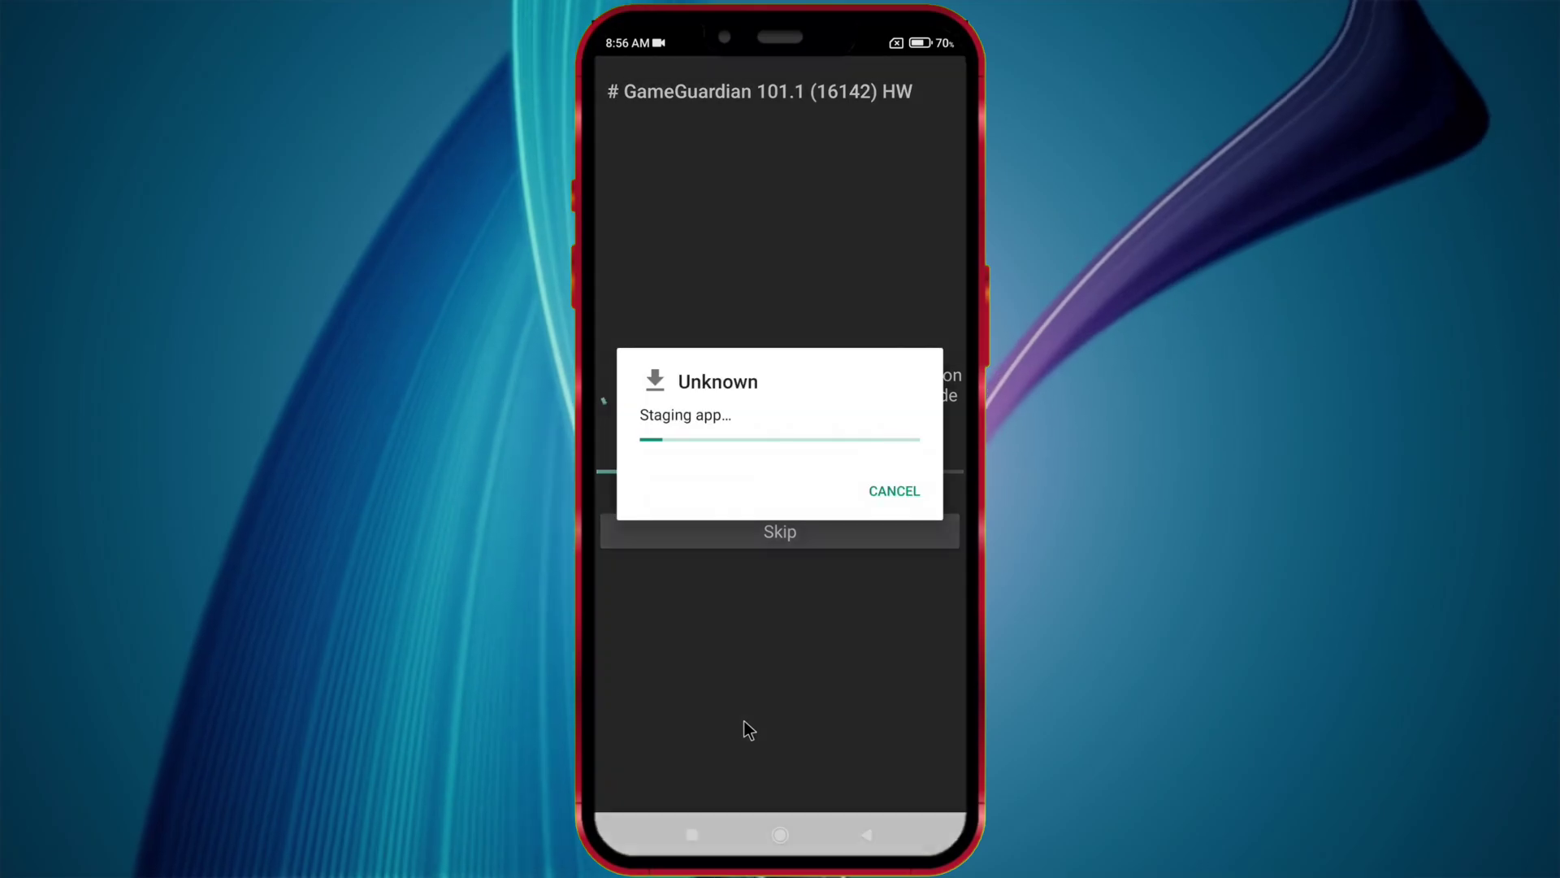
Step: Allow GameGuardian to install apps from this source and accept the risk warning
left_click(894, 491)
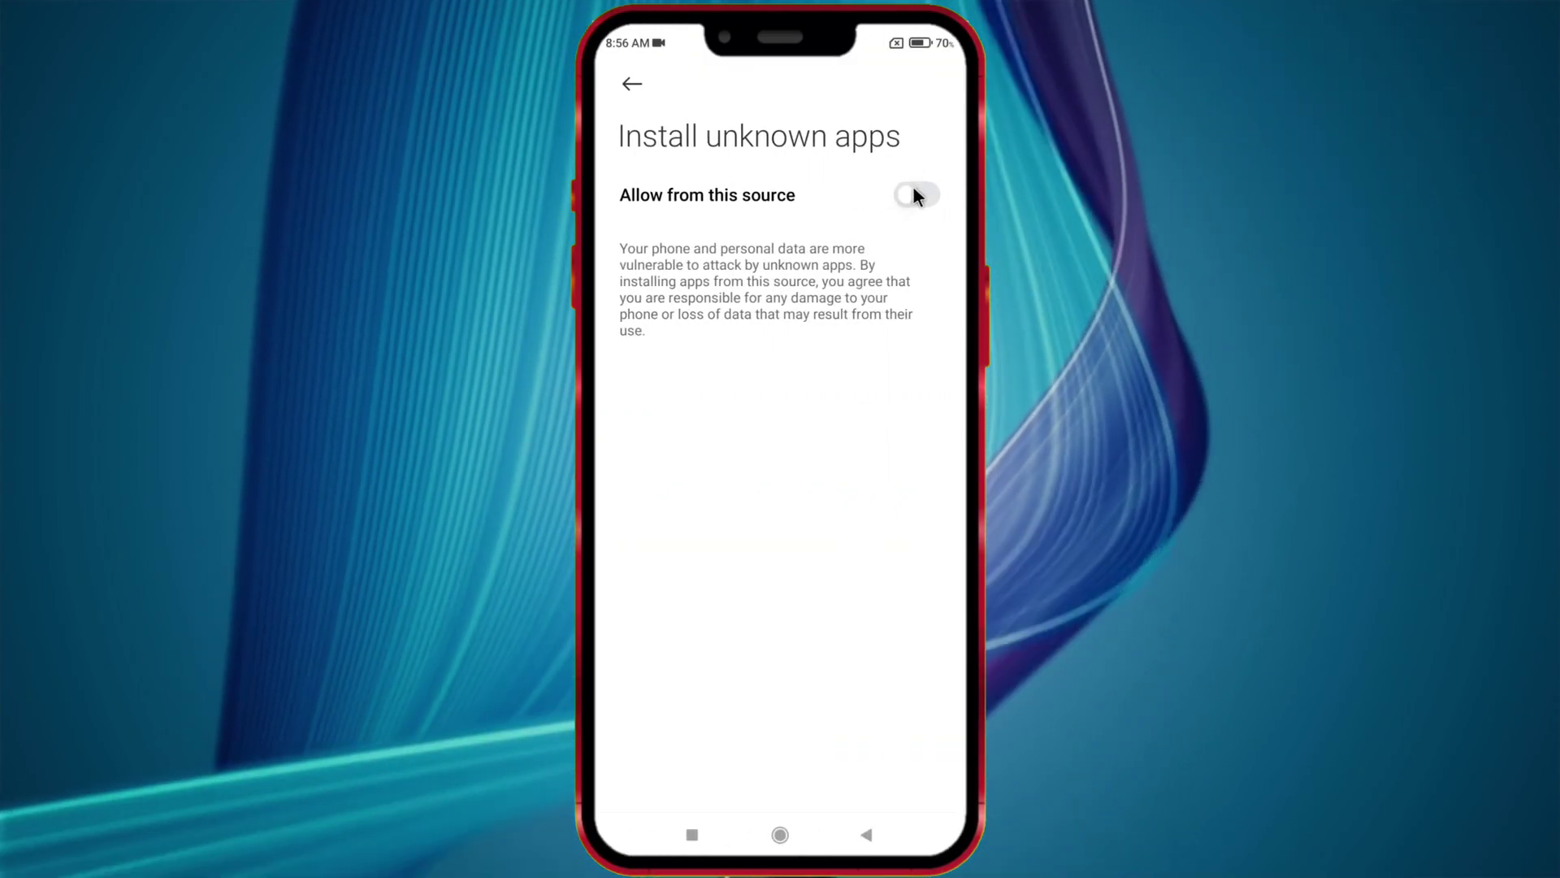
left_click(915, 191)
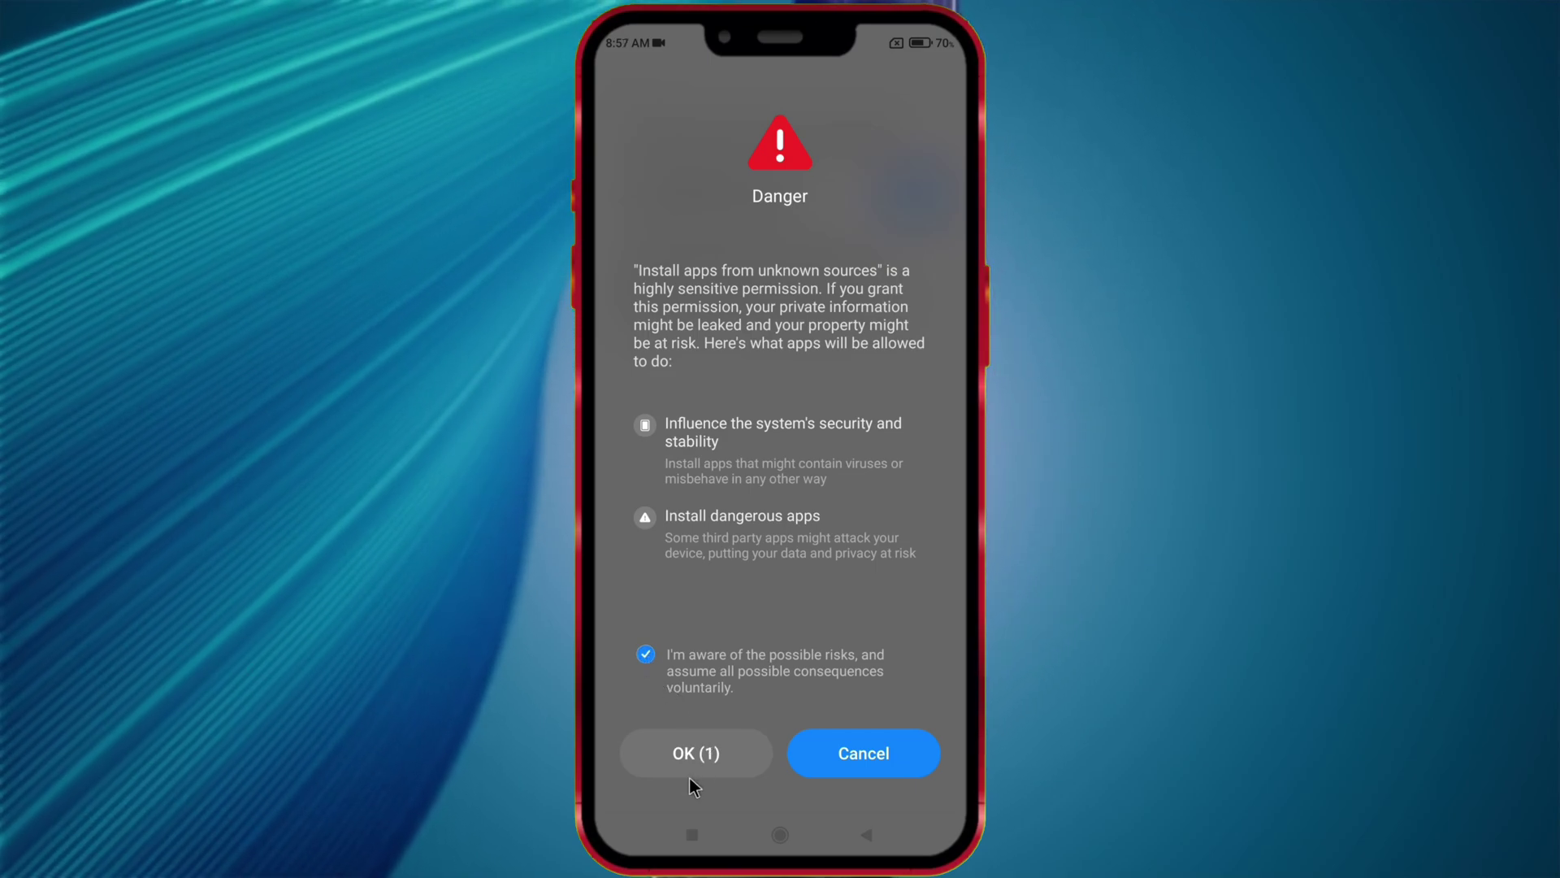
left_click(718, 758)
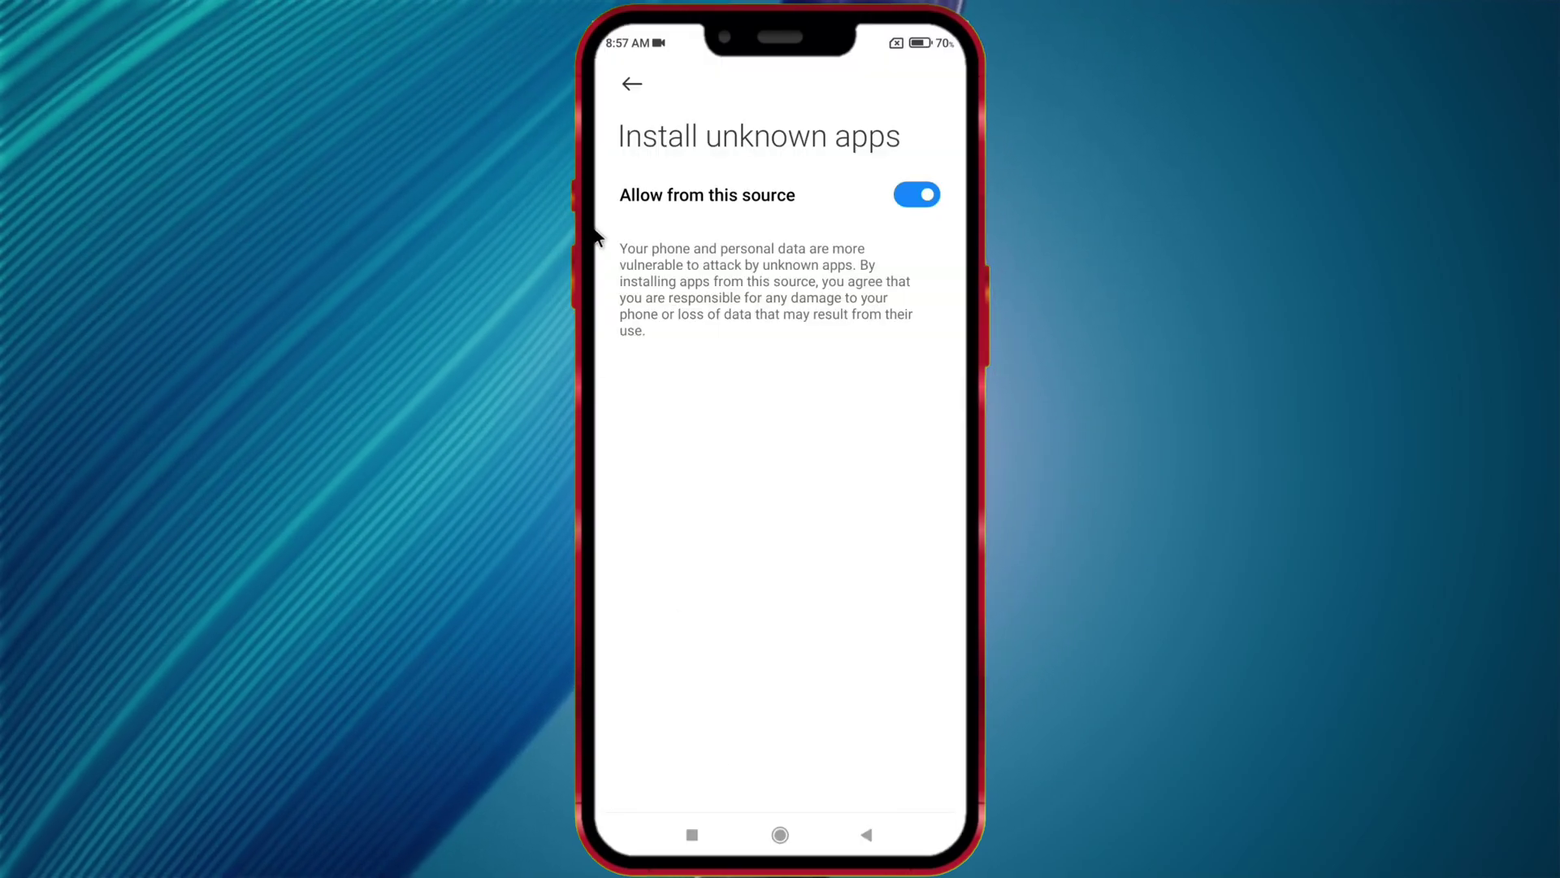
left_click(632, 84)
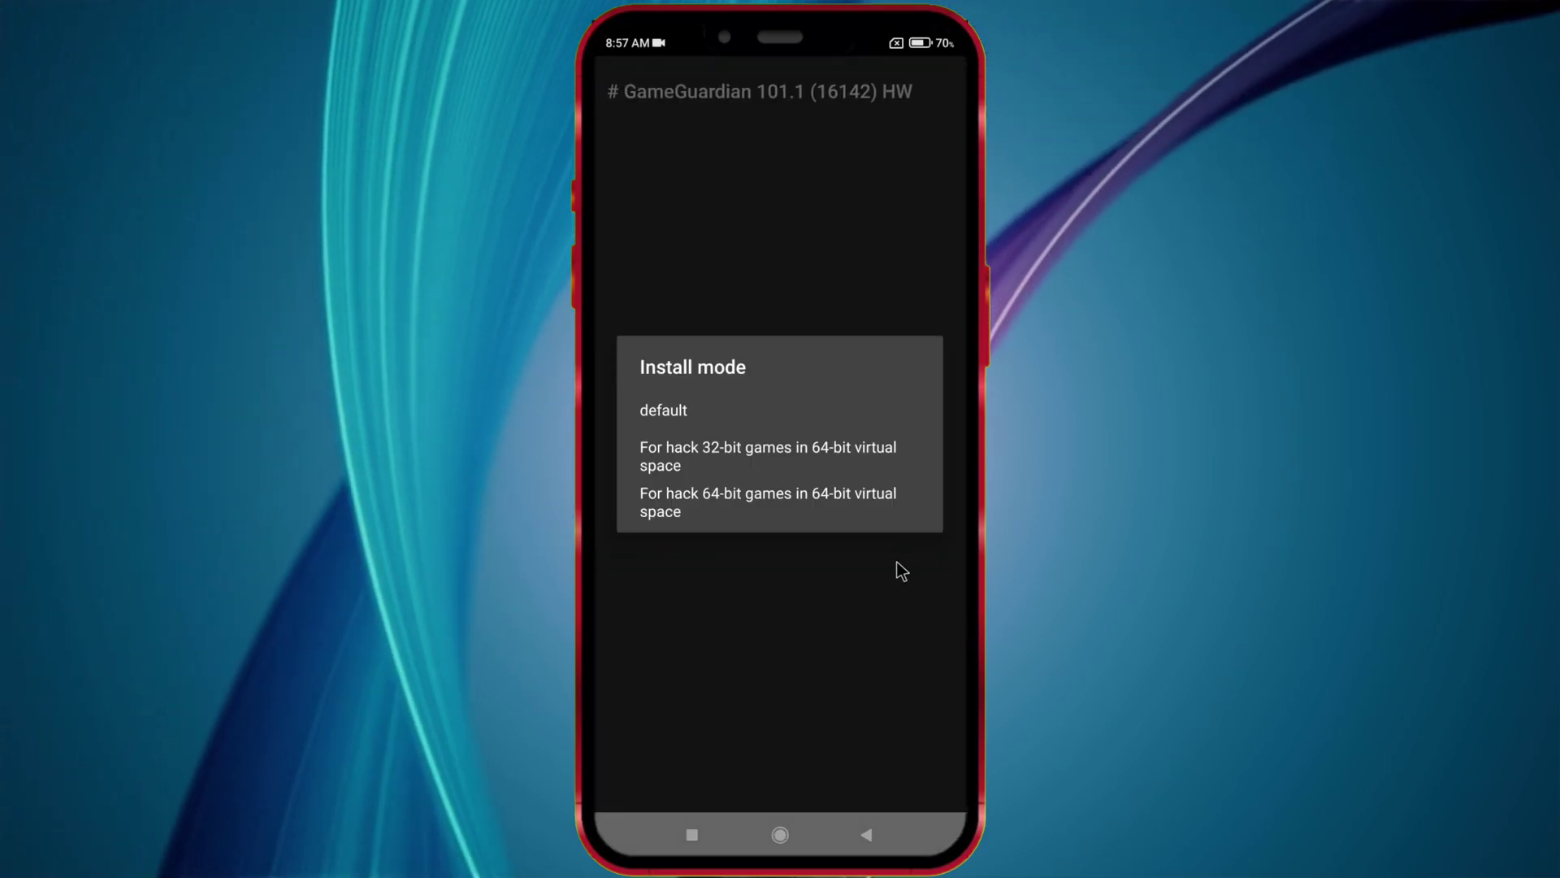
left_click(779, 834)
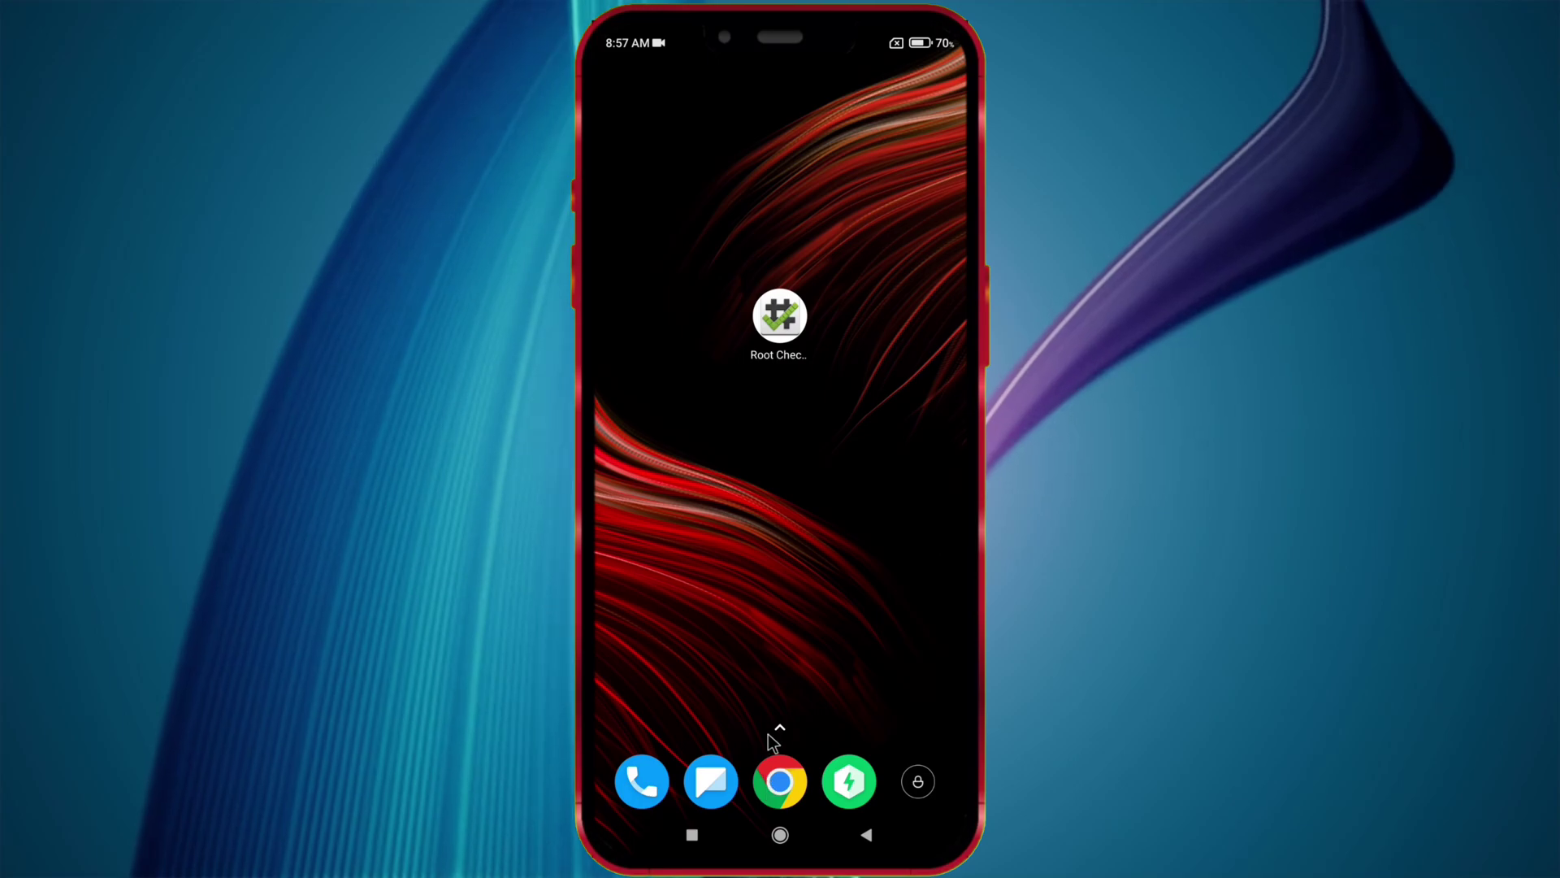
Step: Uninstall the original GameGuardian 101.1 through its App info page
left_click_drag(768, 737, 794, 403)
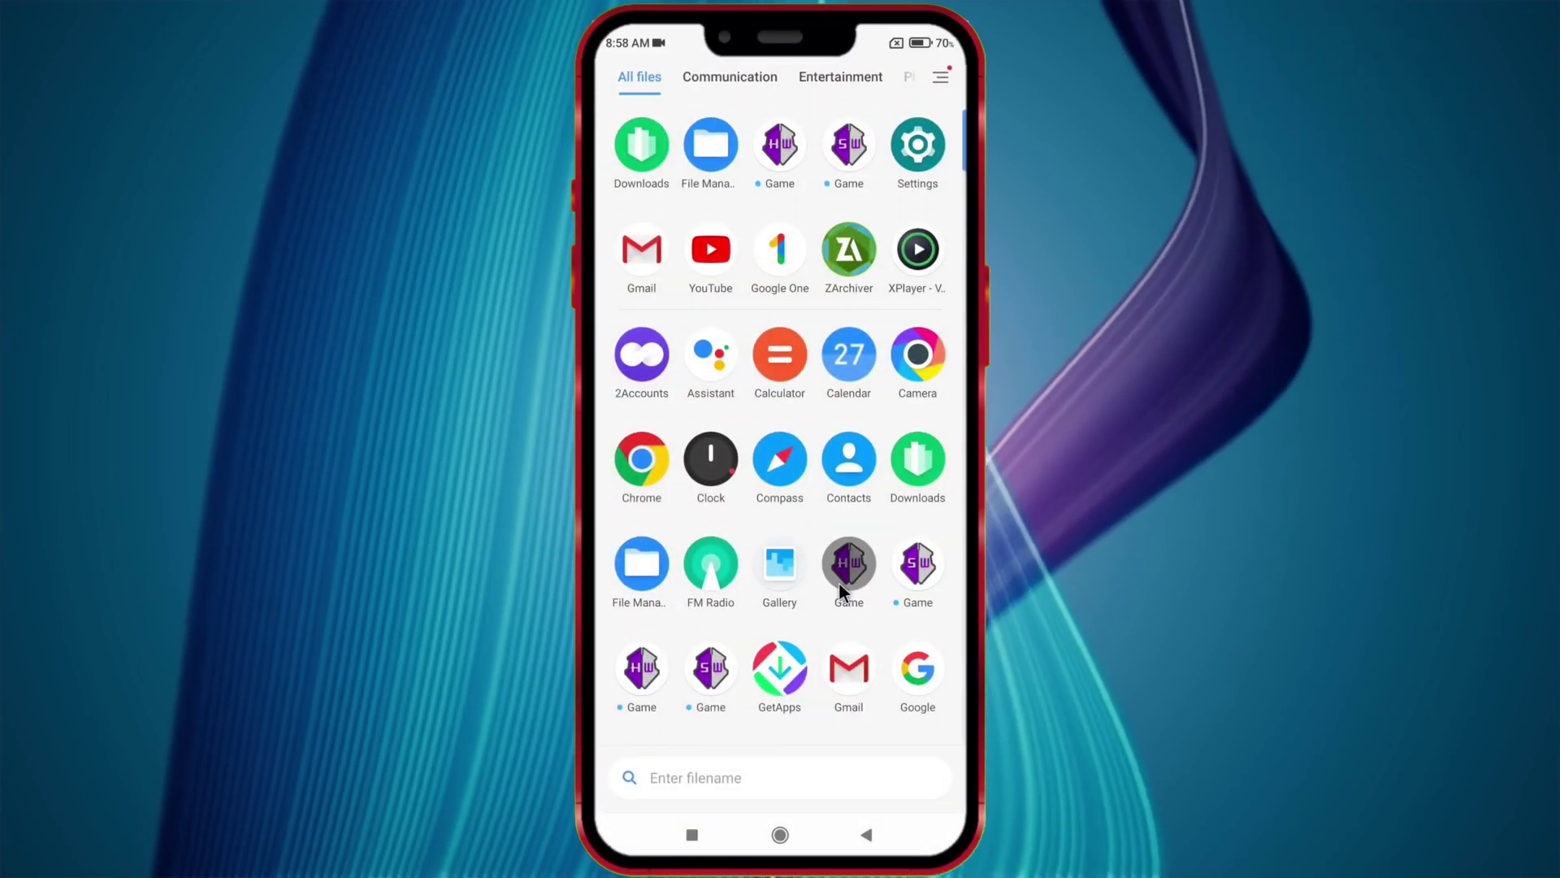
left_click(839, 582)
left_click(782, 445)
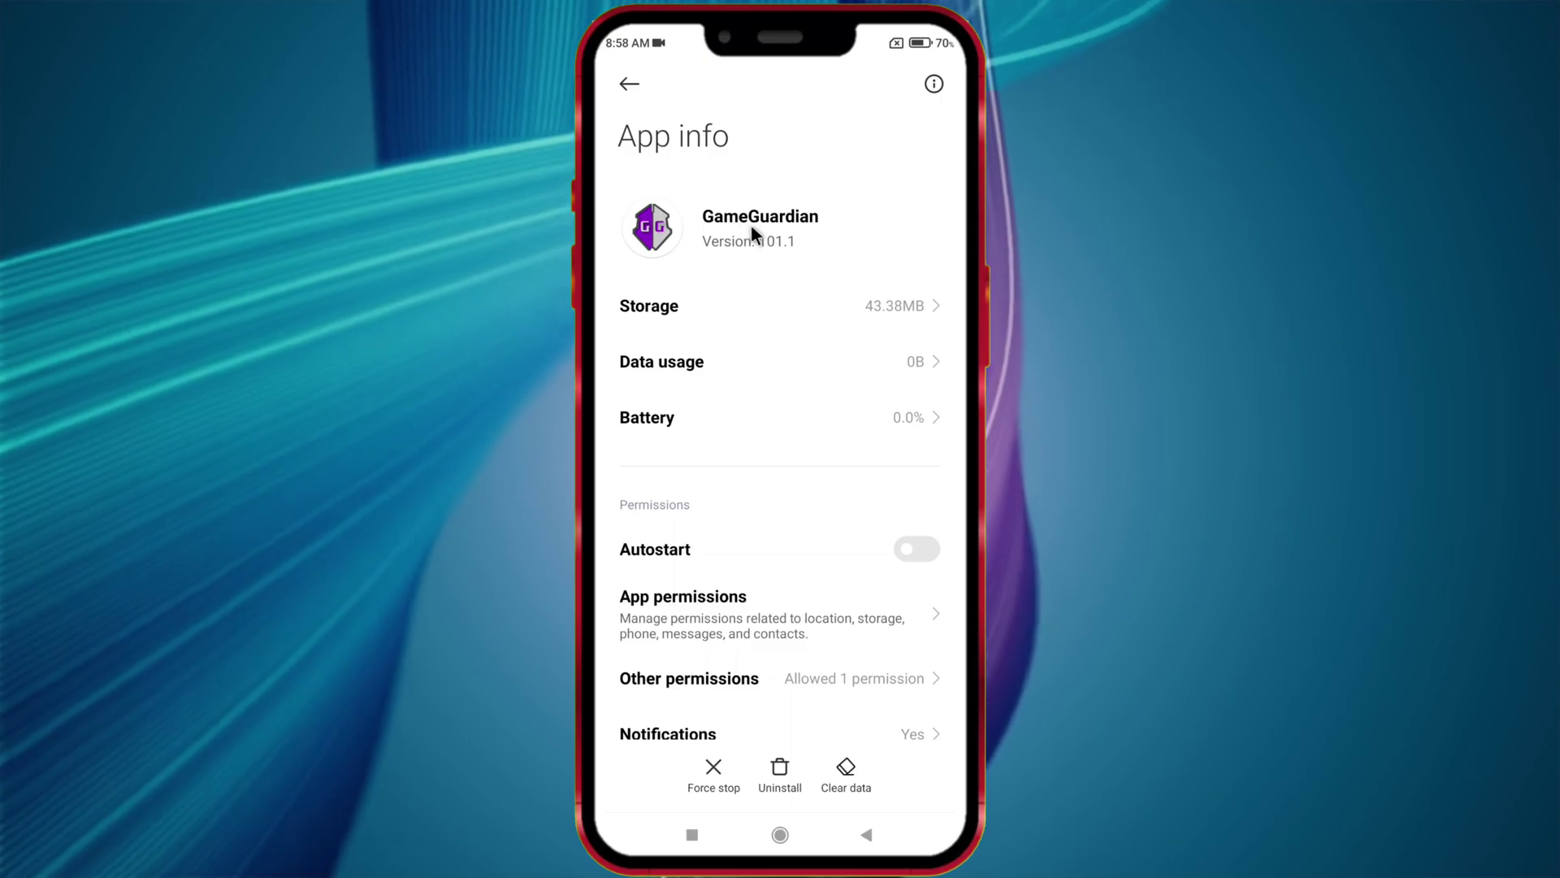
left_click(785, 775)
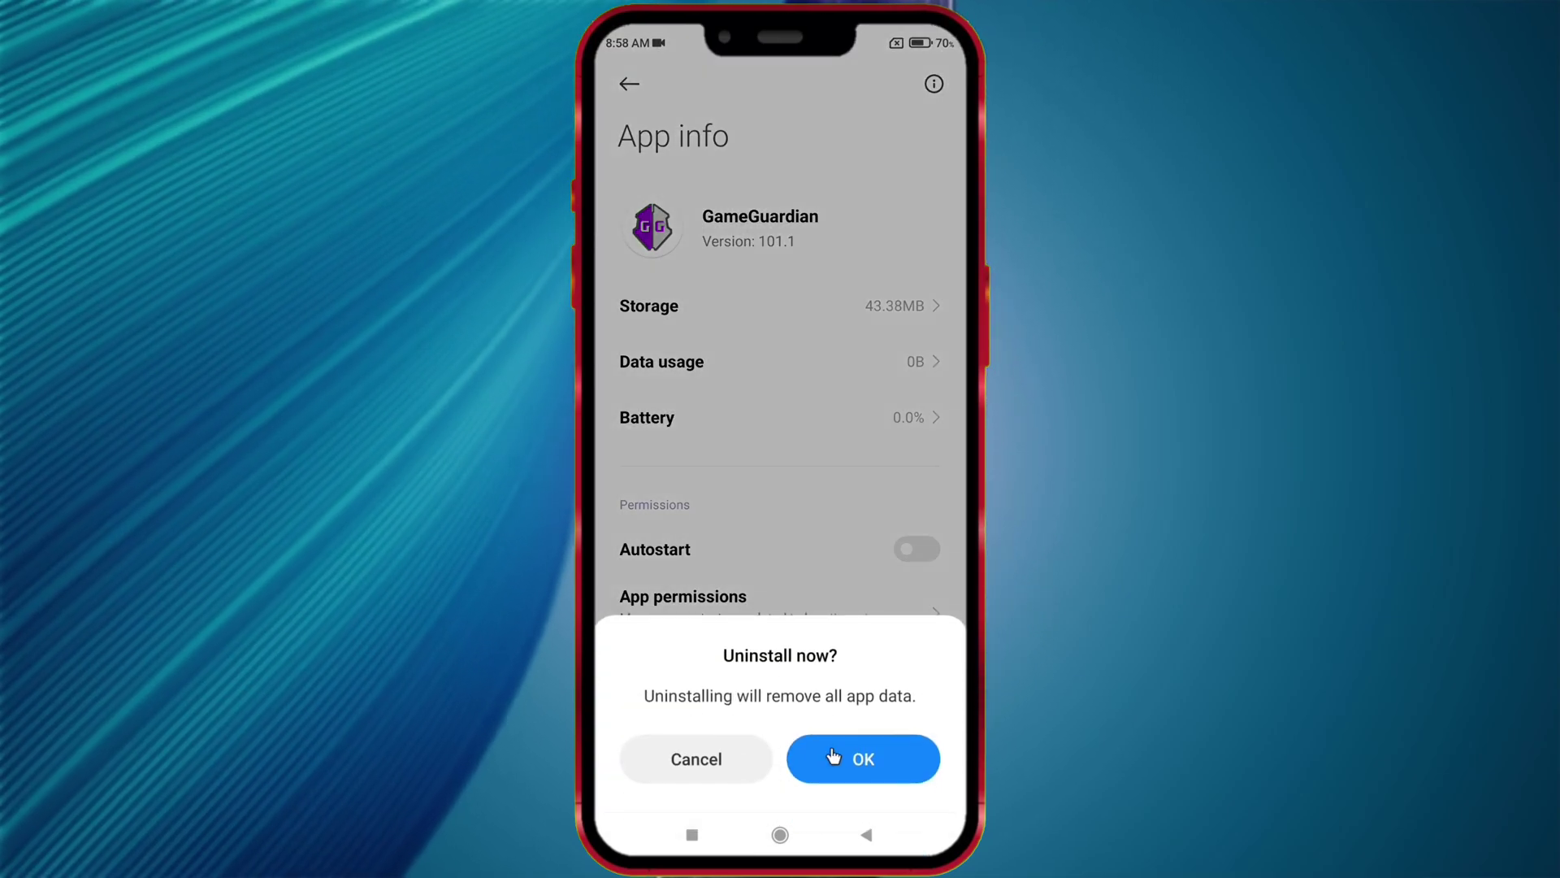
left_click(851, 766)
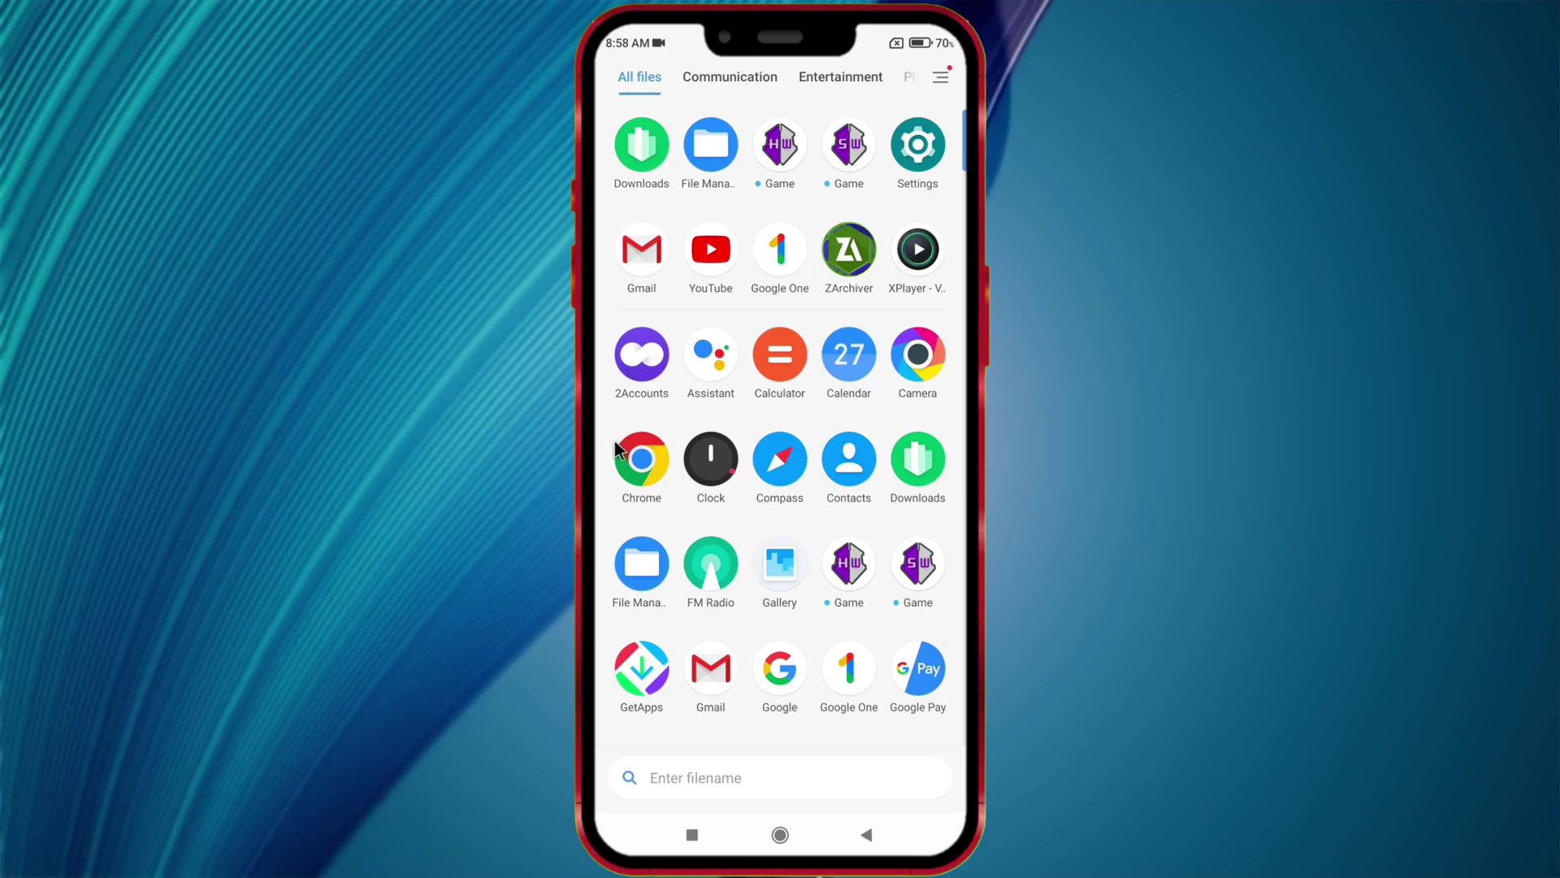
Step: Launch 2Accounts, accept its terms of service, and grant it file access
left_click(637, 372)
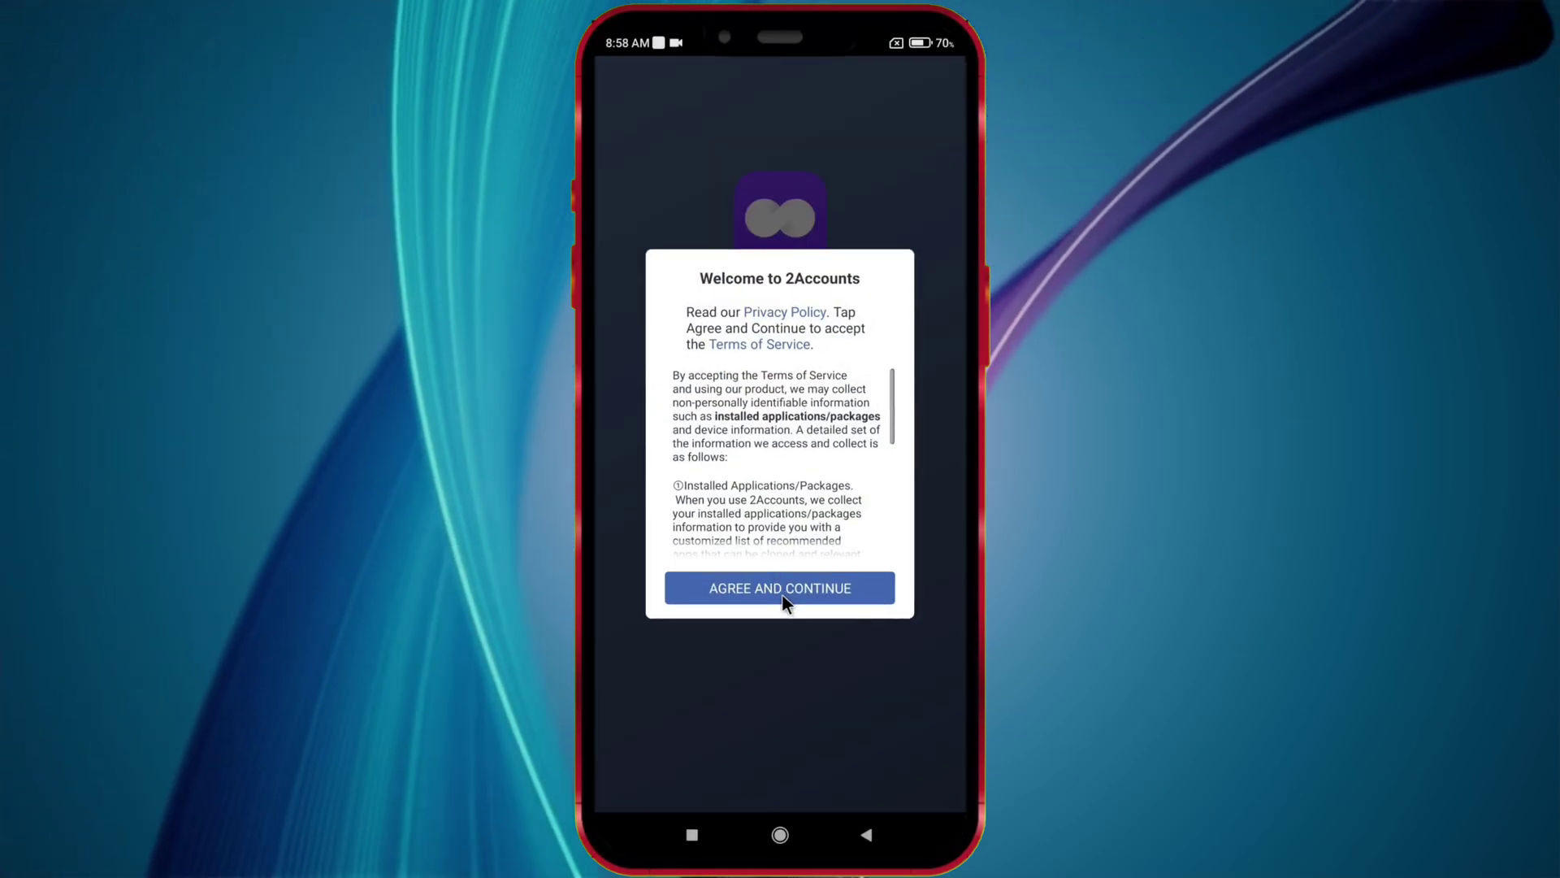
left_click(782, 590)
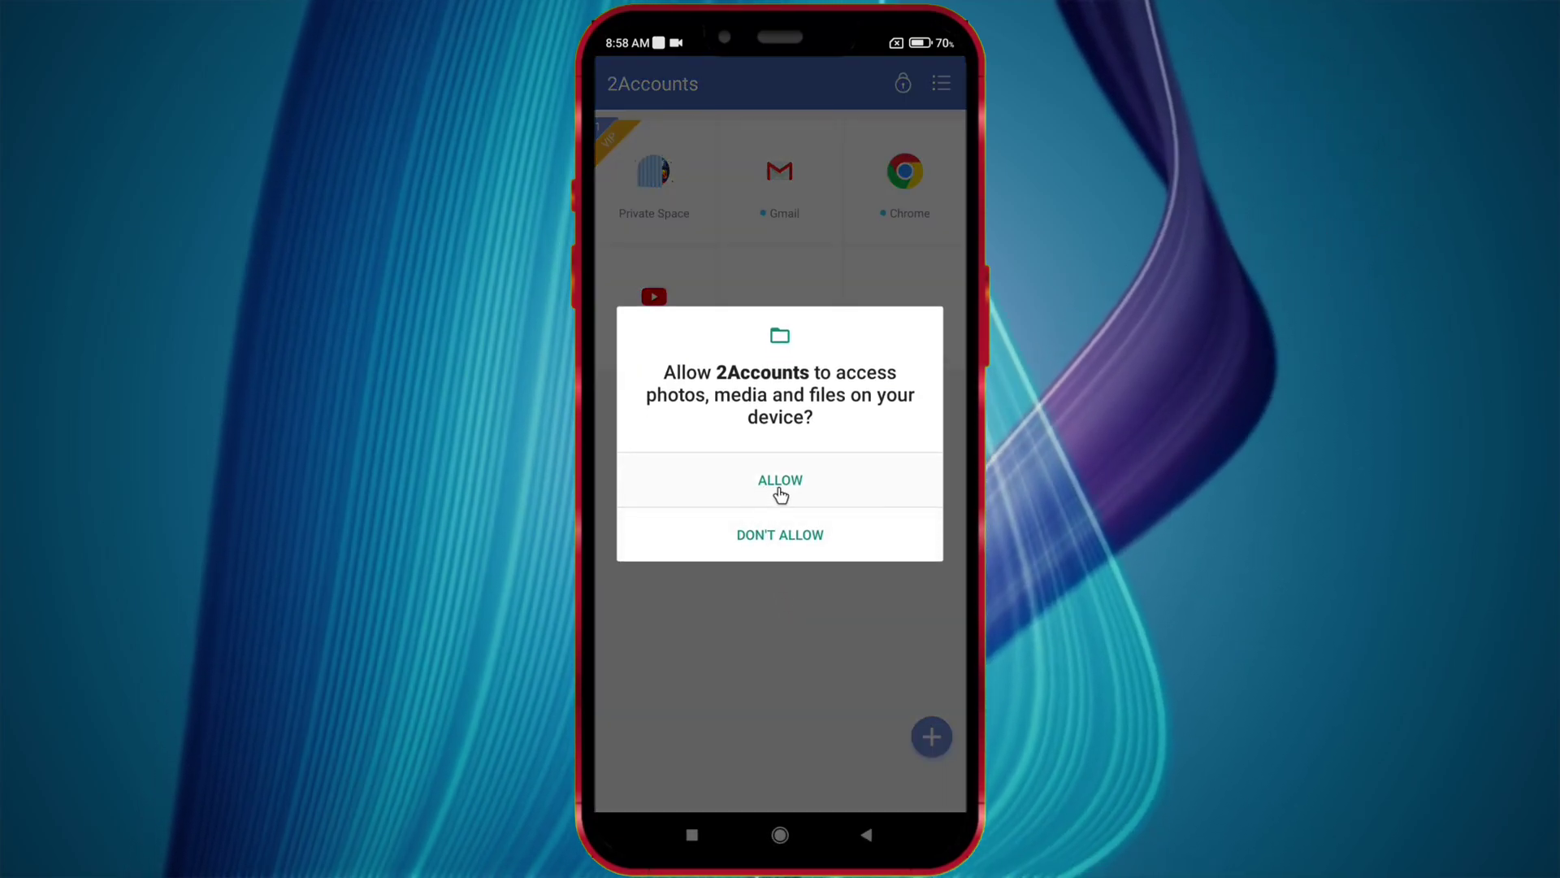
left_click(778, 488)
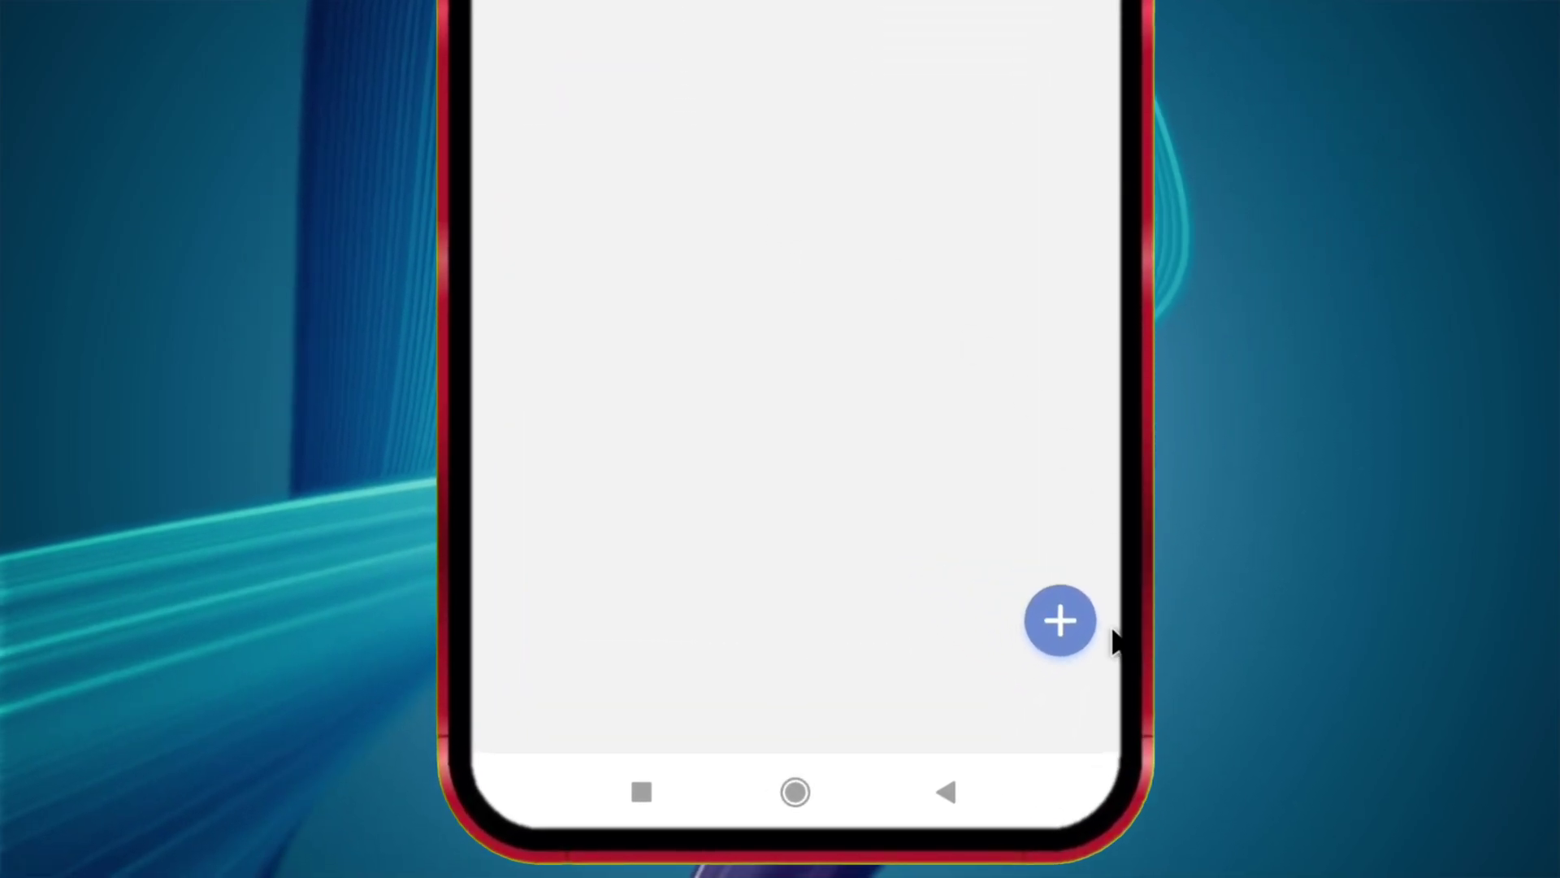
Step: Add a cloned copy of Sgrsui from the Add to 2Accounts list
left_click(1063, 639)
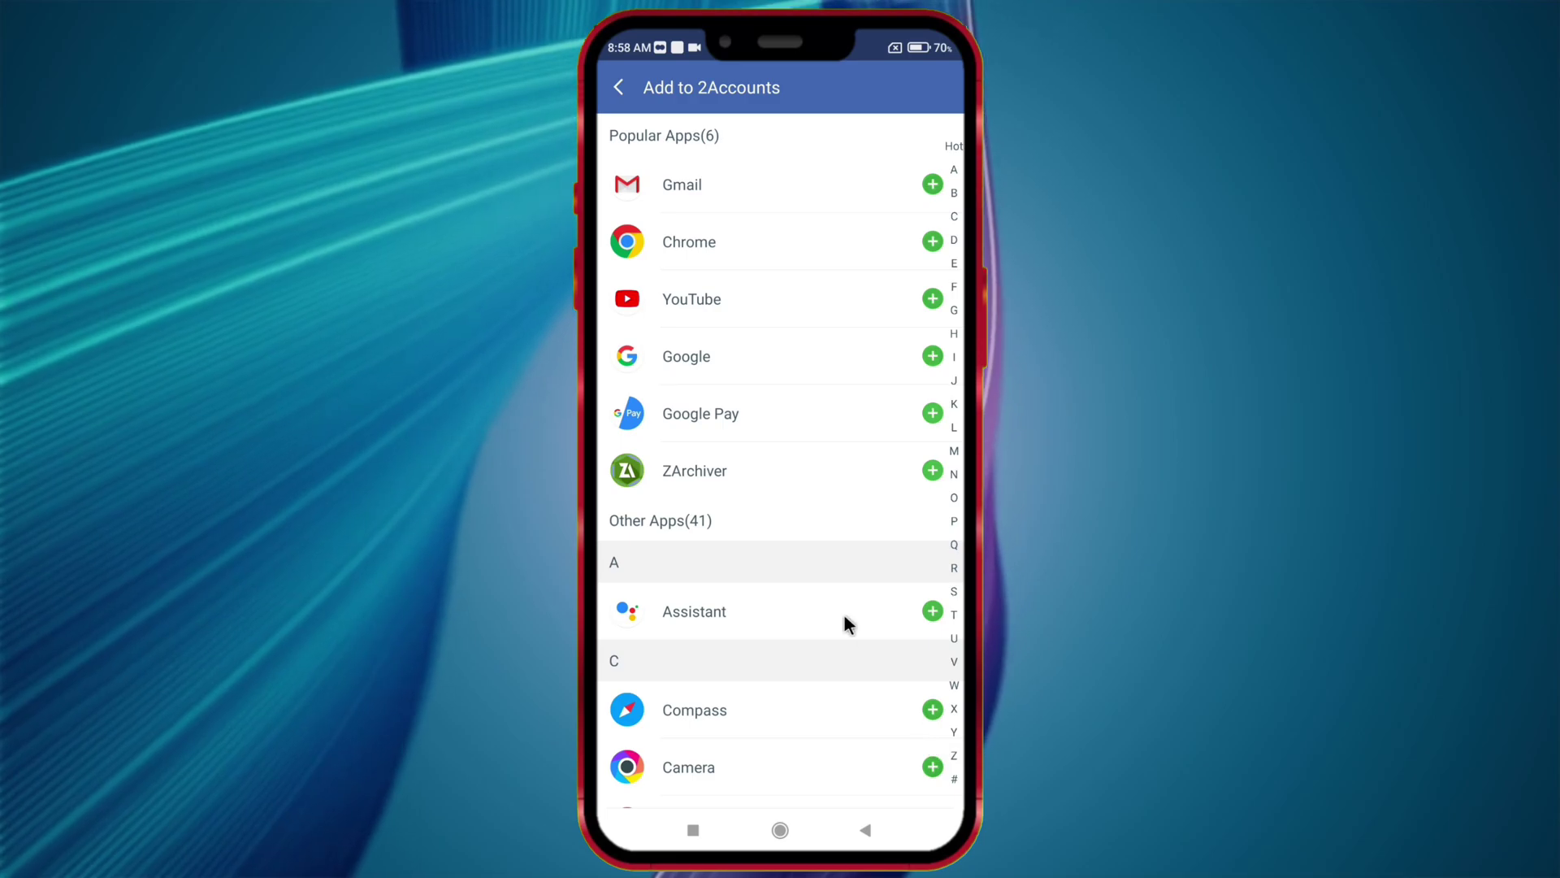
scroll(807, 550, "down", 15)
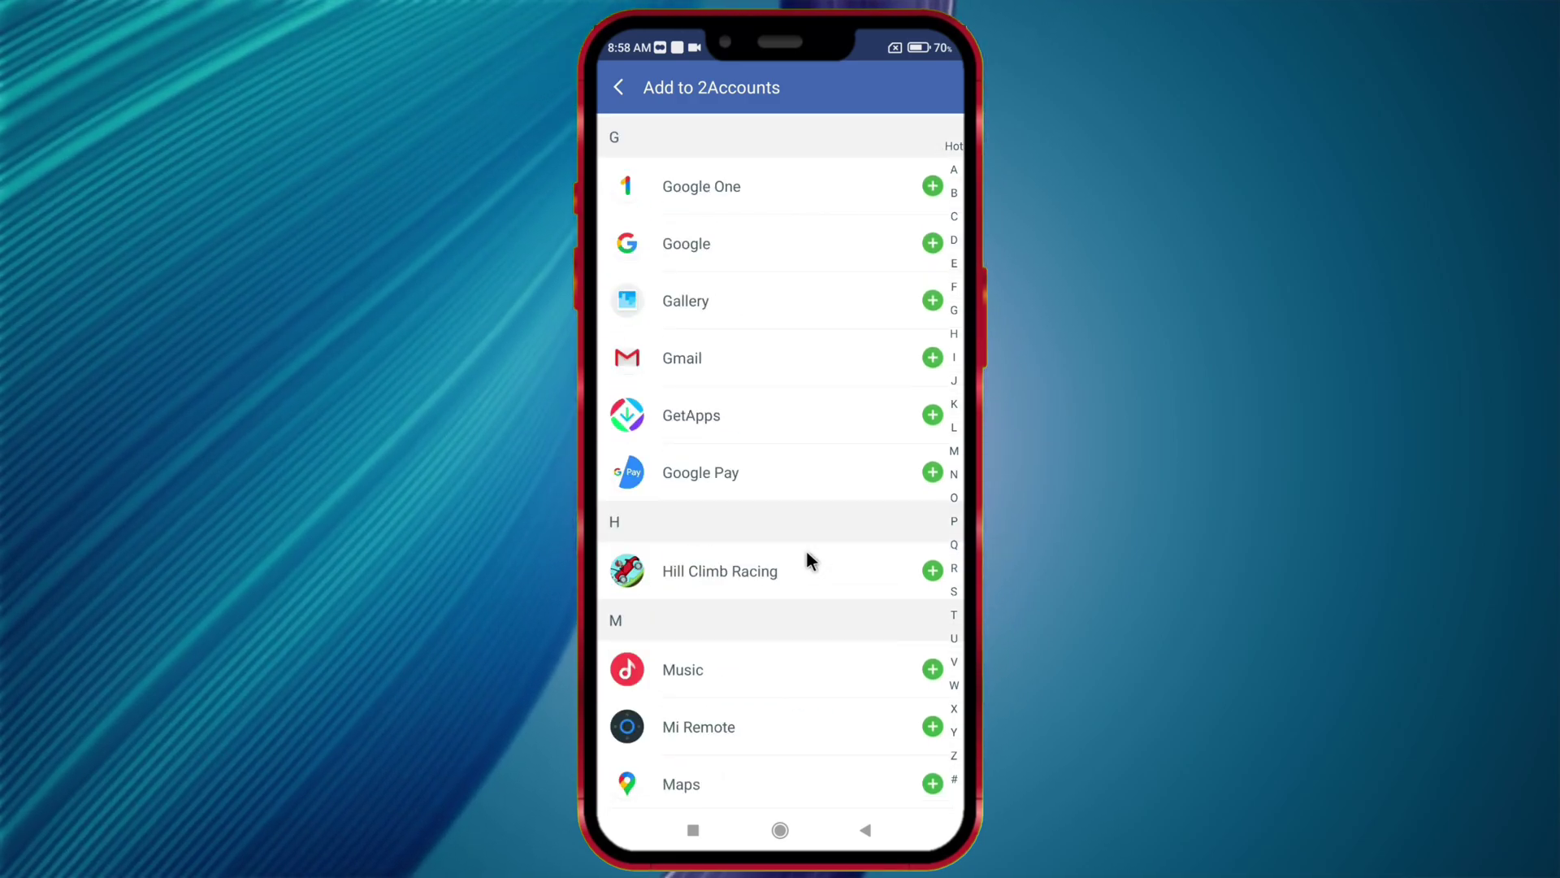
scroll(807, 552, "down", 10)
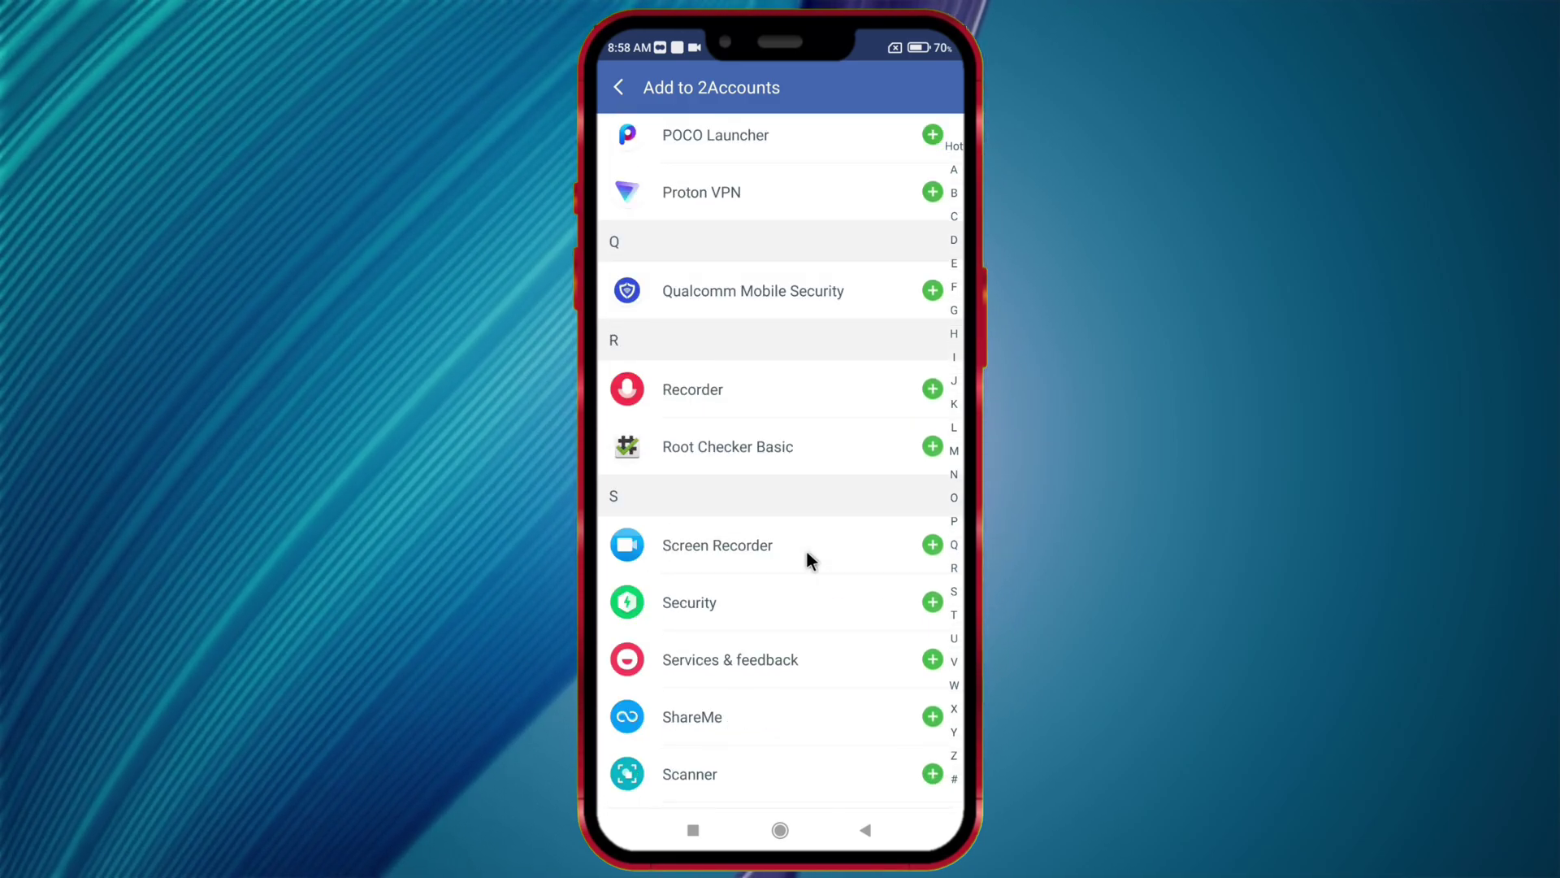
scroll(807, 553, "up", 5)
scroll(807, 552, "down", 11)
scroll(807, 553, "up", 6)
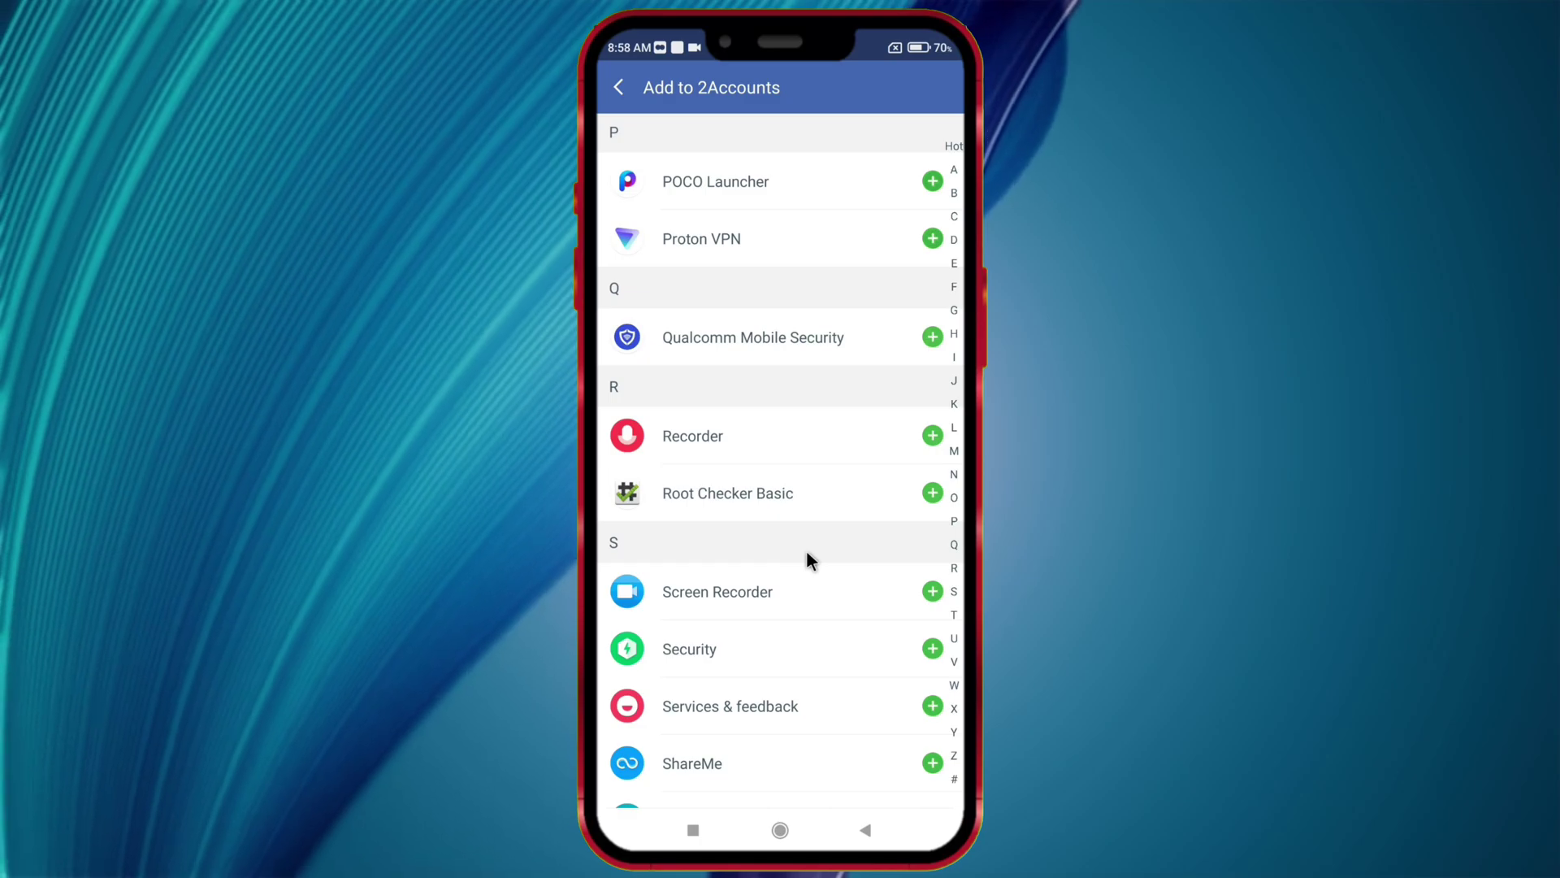
scroll(807, 553, "down", 6)
scroll(807, 552, "down", 1)
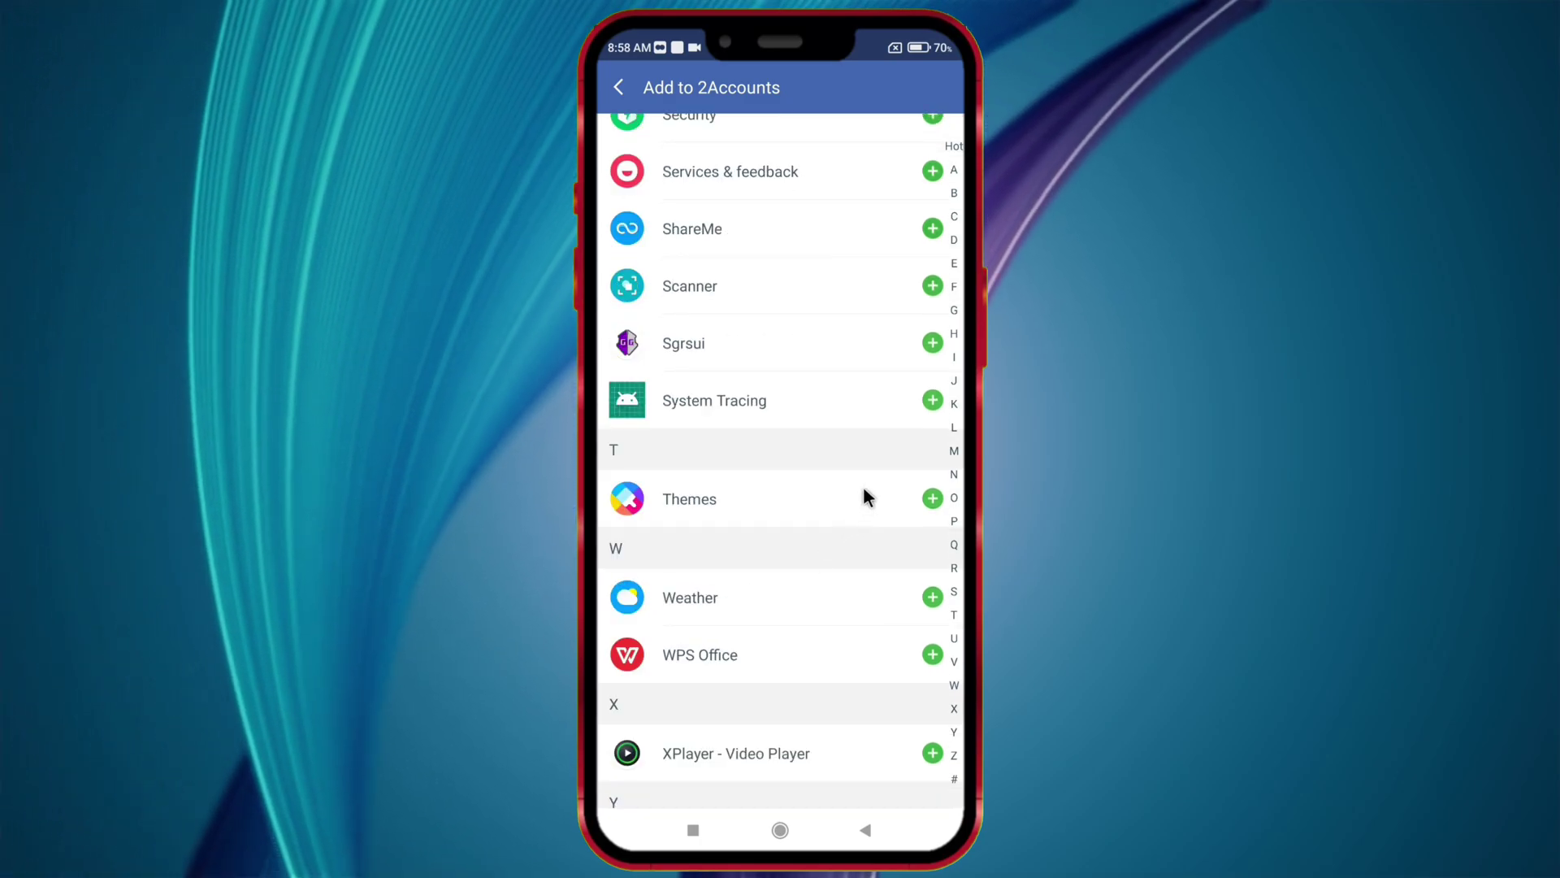
left_click(931, 342)
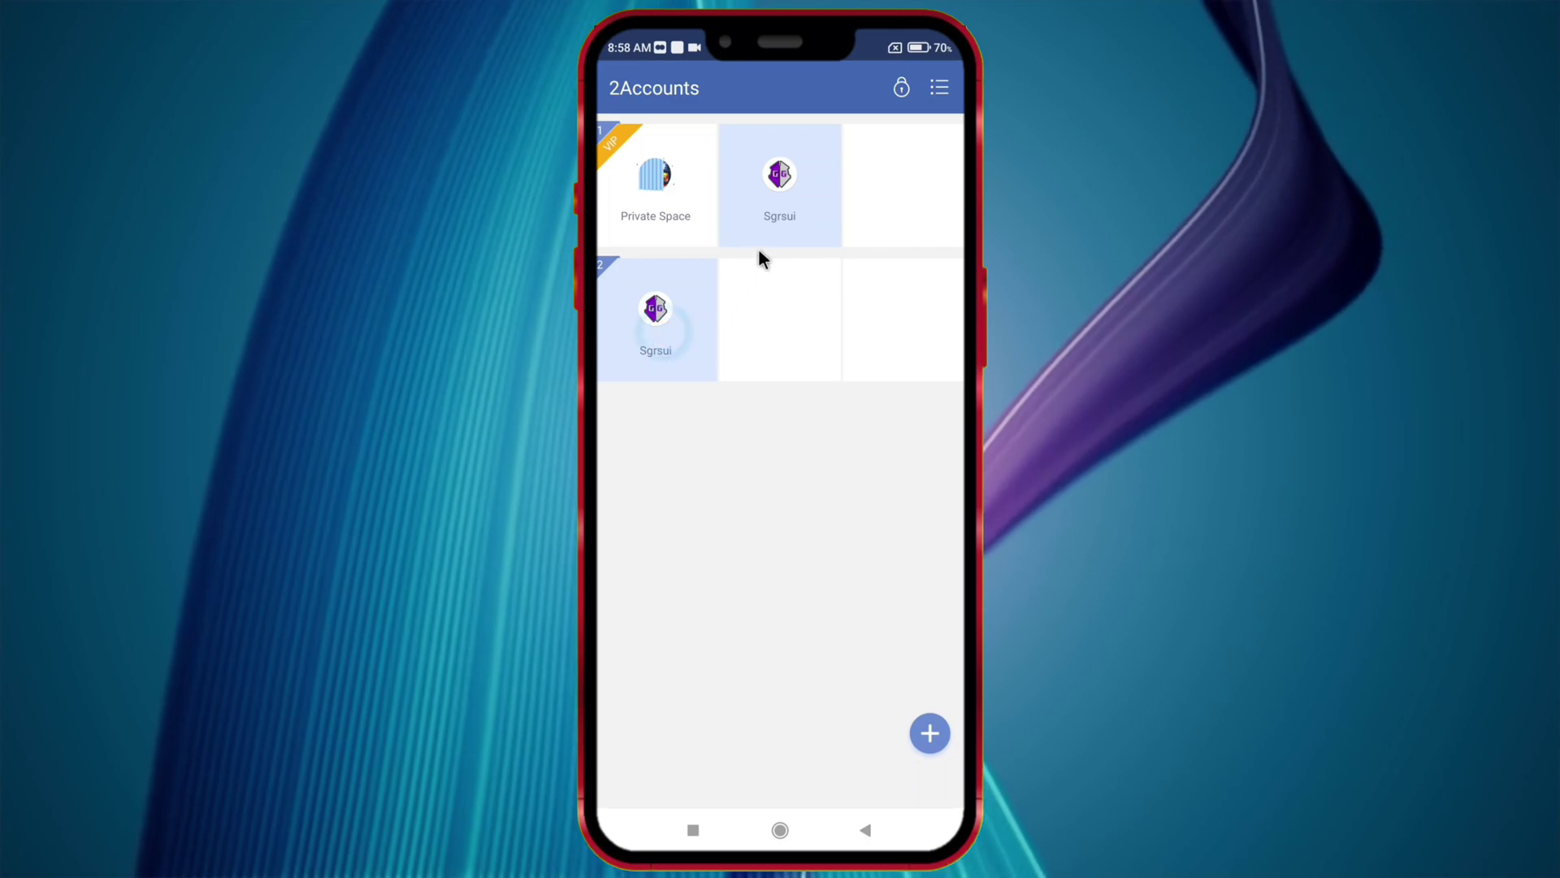
Step: Launch the cloned Sgrsui in 2Accounts and dismiss the GameGuardian FAQ notes
left_click(793, 215)
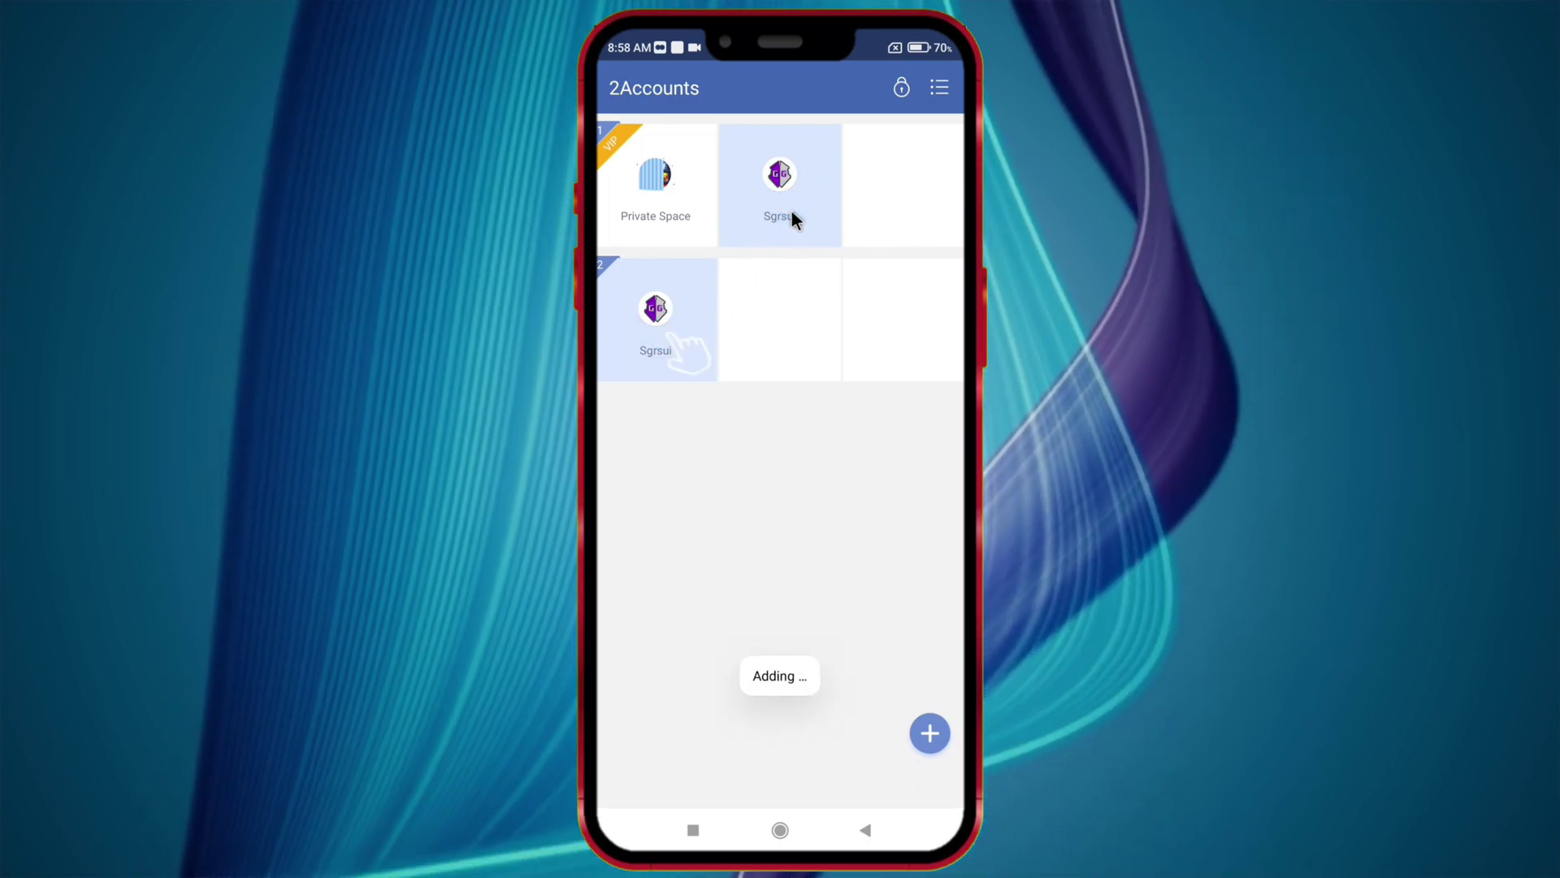
left_click(792, 208)
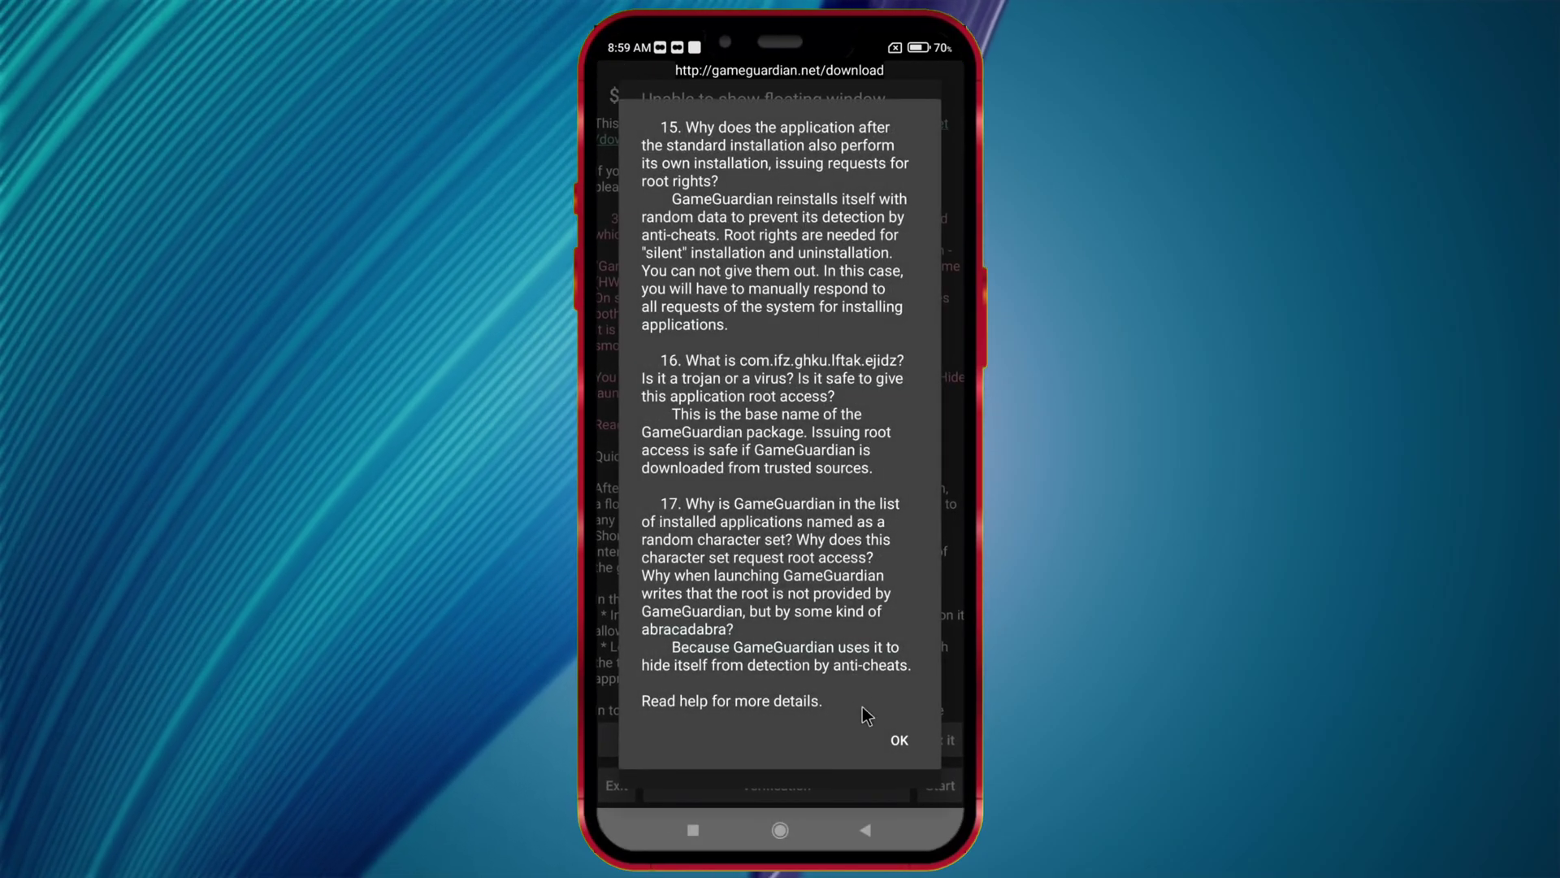
left_click(900, 743)
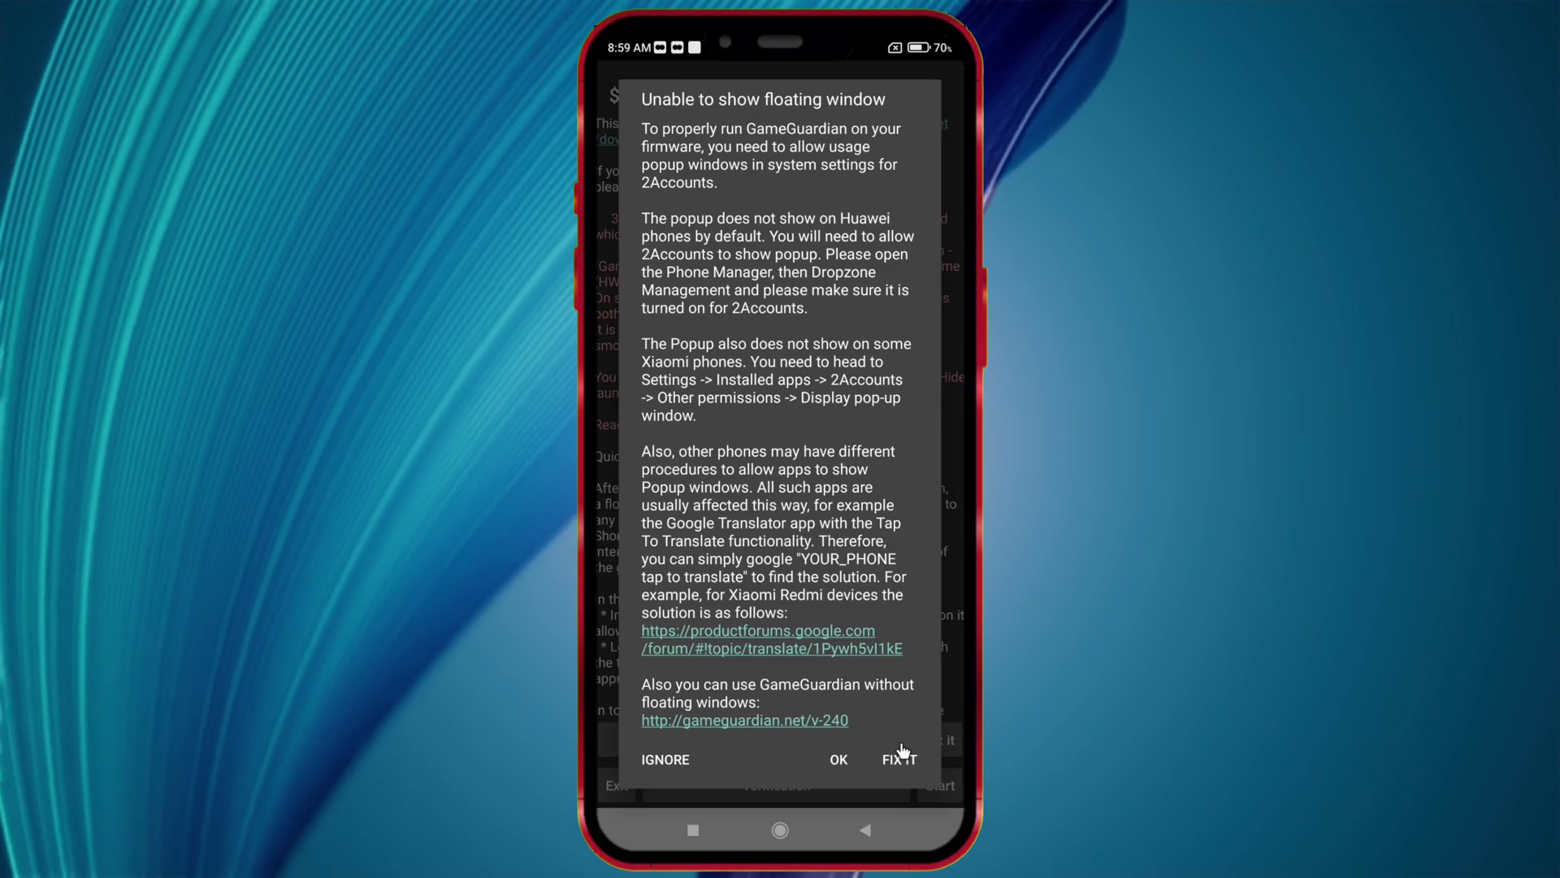
Step: Allow Sgrsui to display over other apps in the overlay permission settings
left_click(840, 761)
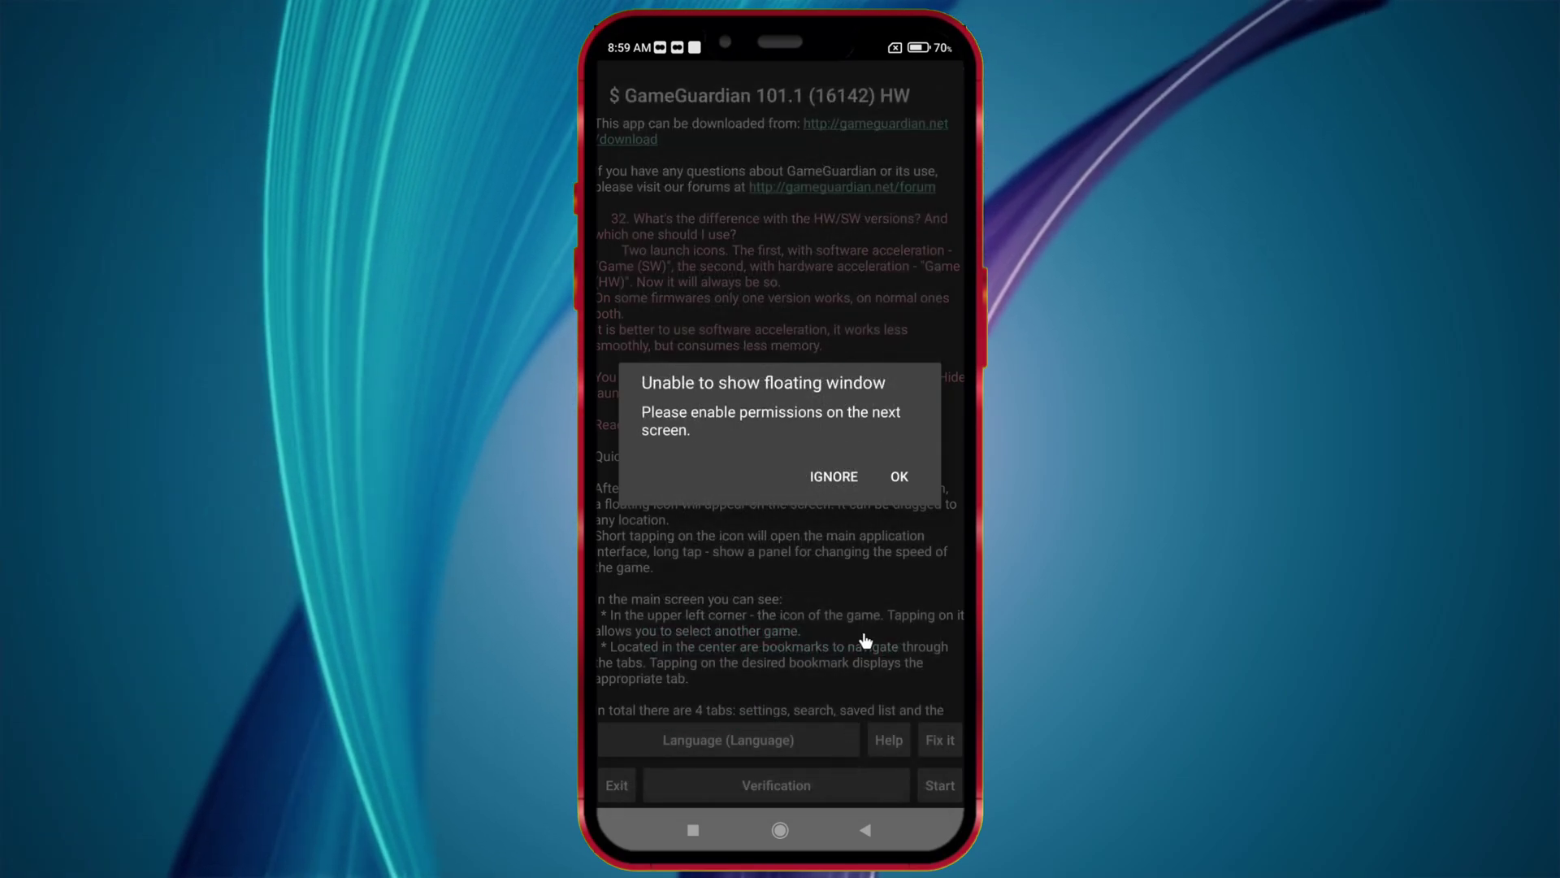
left_click(900, 479)
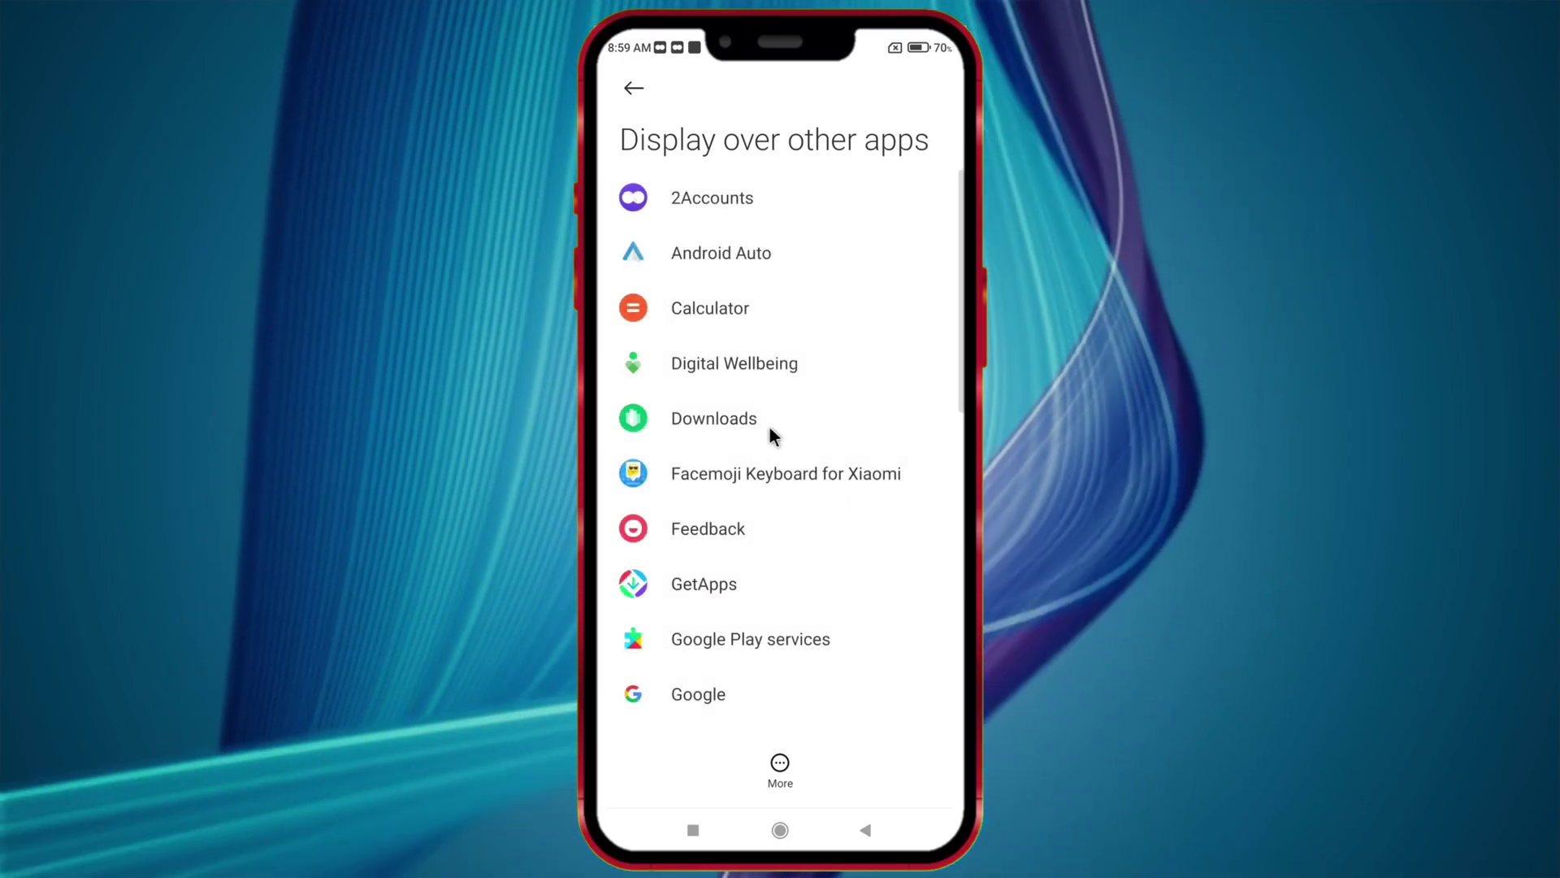
scroll(770, 435, "down", 3)
scroll(768, 431, "down", 2)
scroll(769, 443, "down", 5)
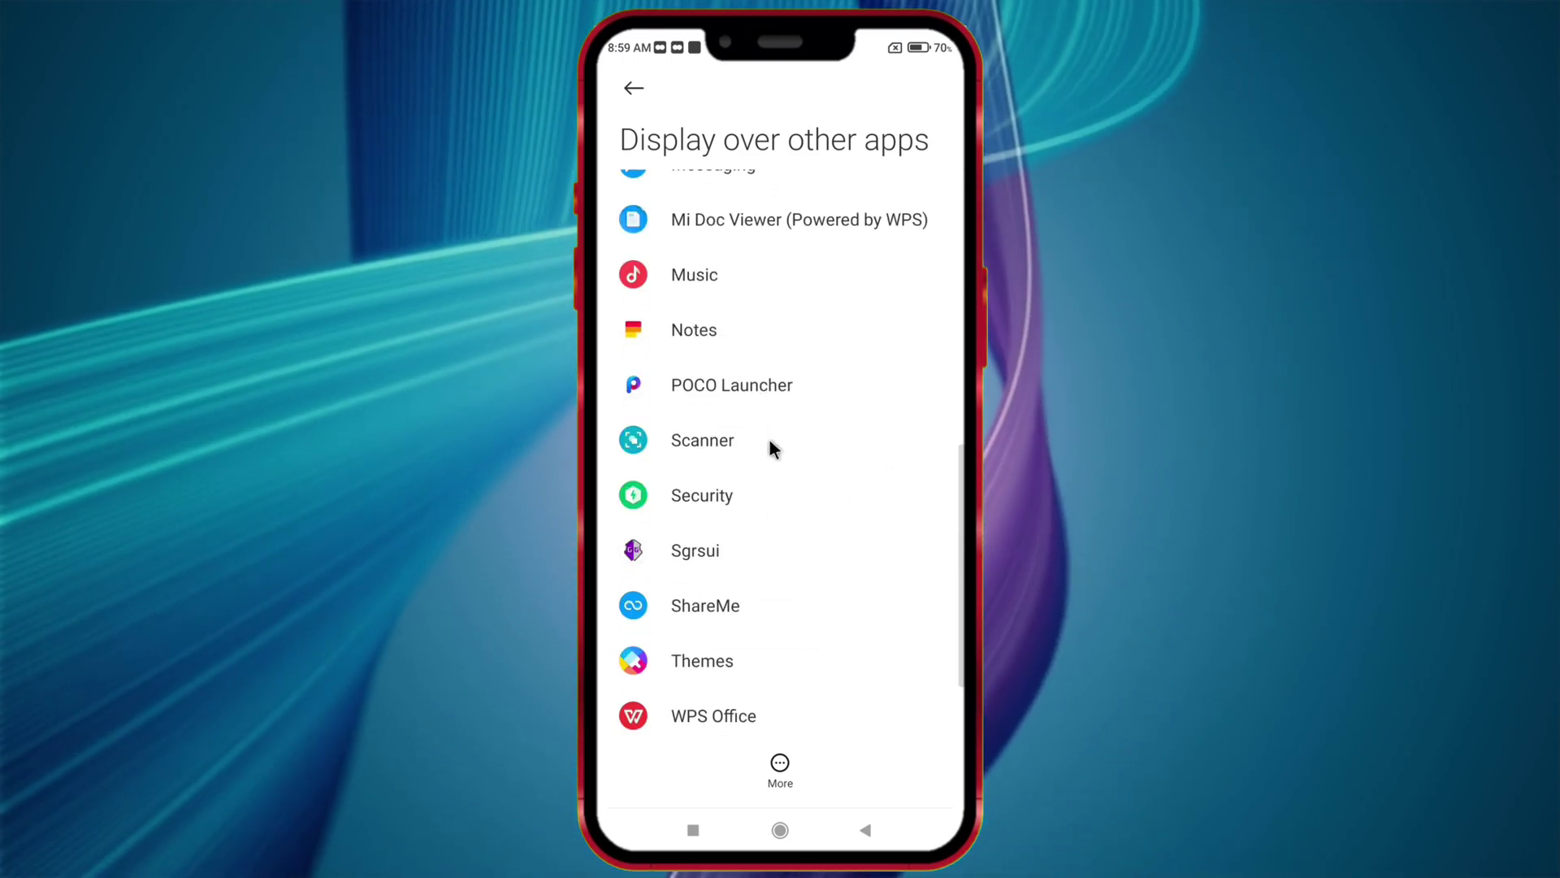
left_click(718, 558)
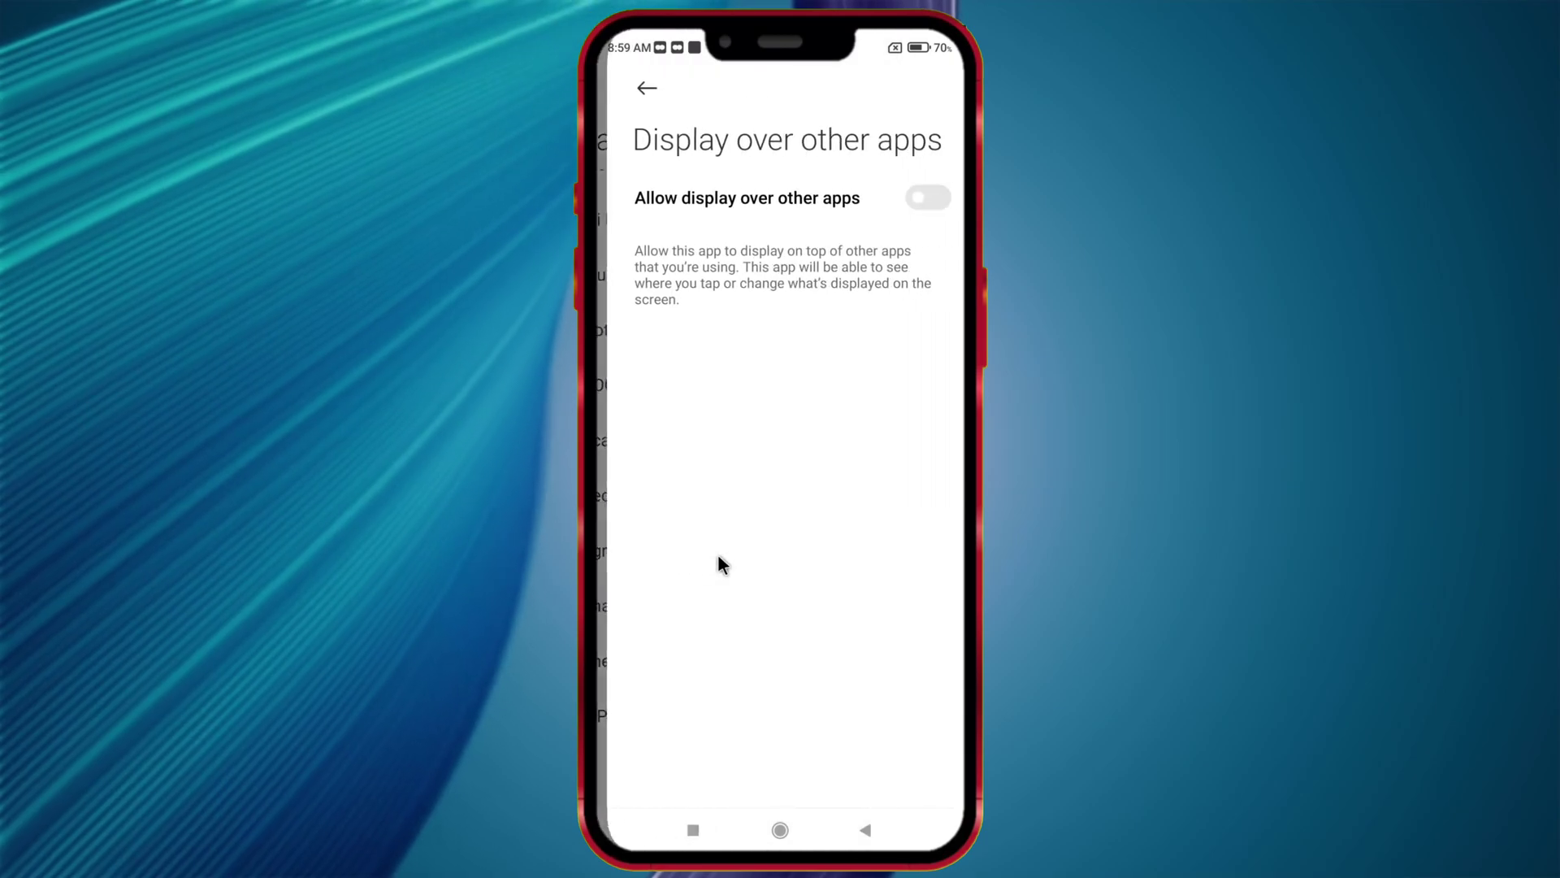
left_click(910, 194)
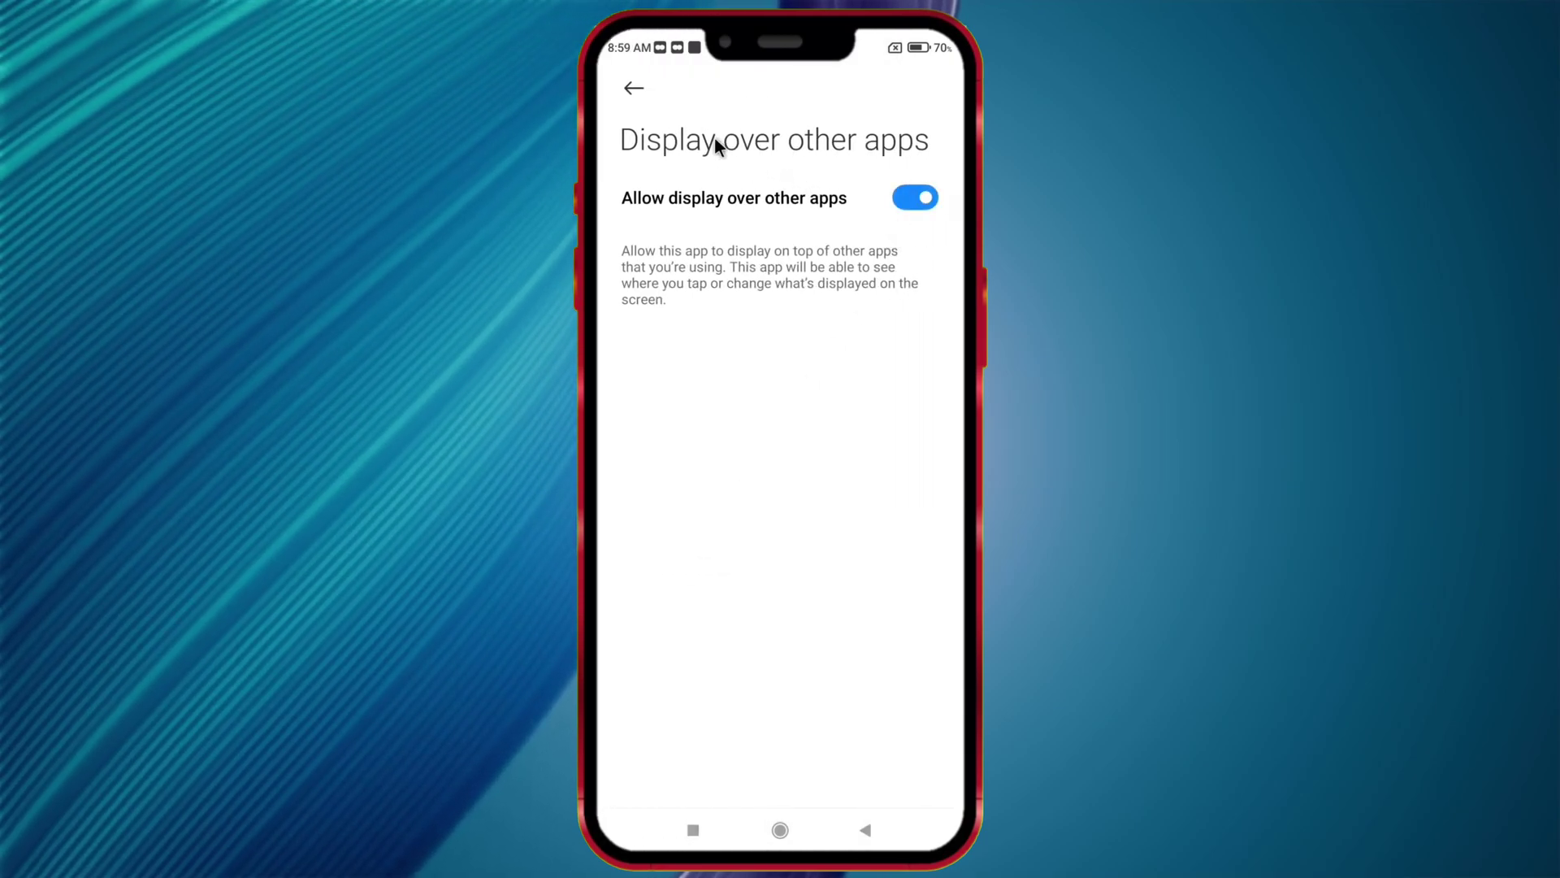
Step: Allow 2Accounts to display over other apps too, then restart GameGuardian
left_click(630, 89)
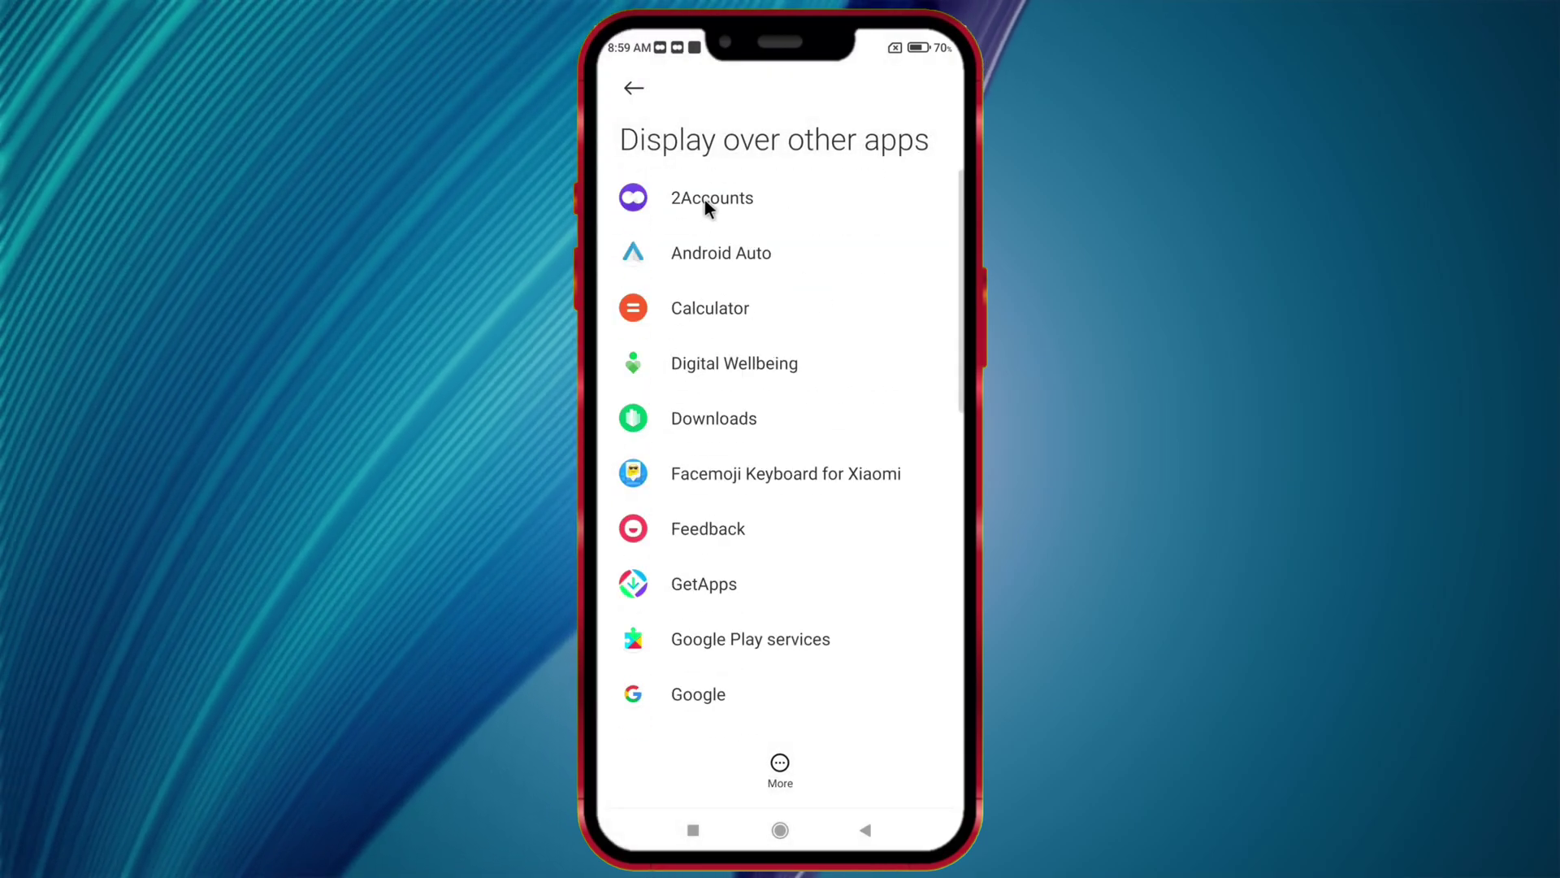
left_click(705, 200)
left_click(916, 198)
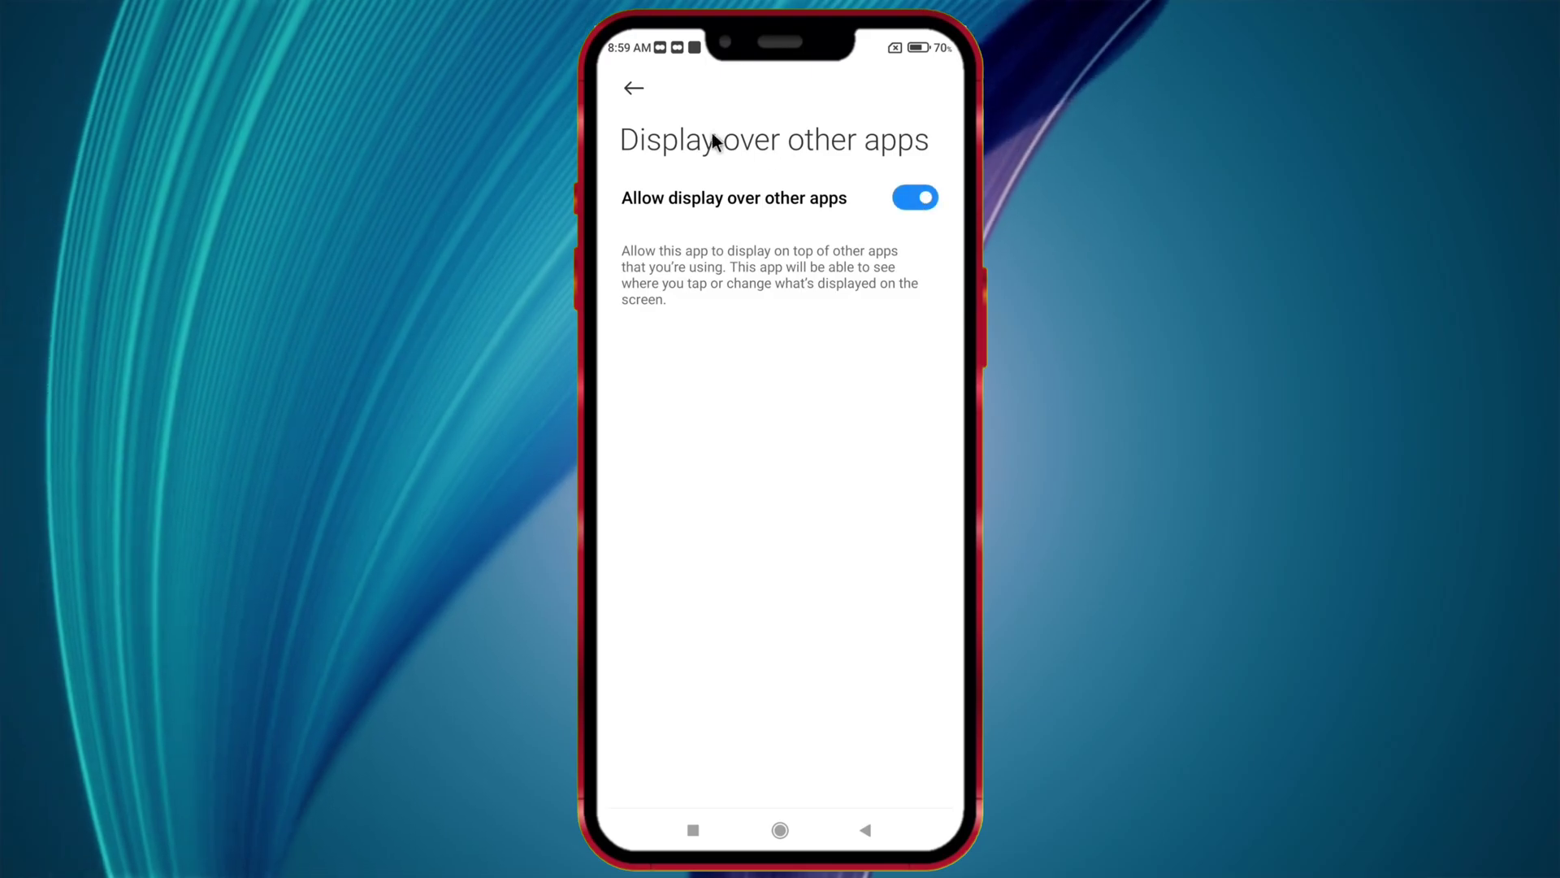
left_click(645, 89)
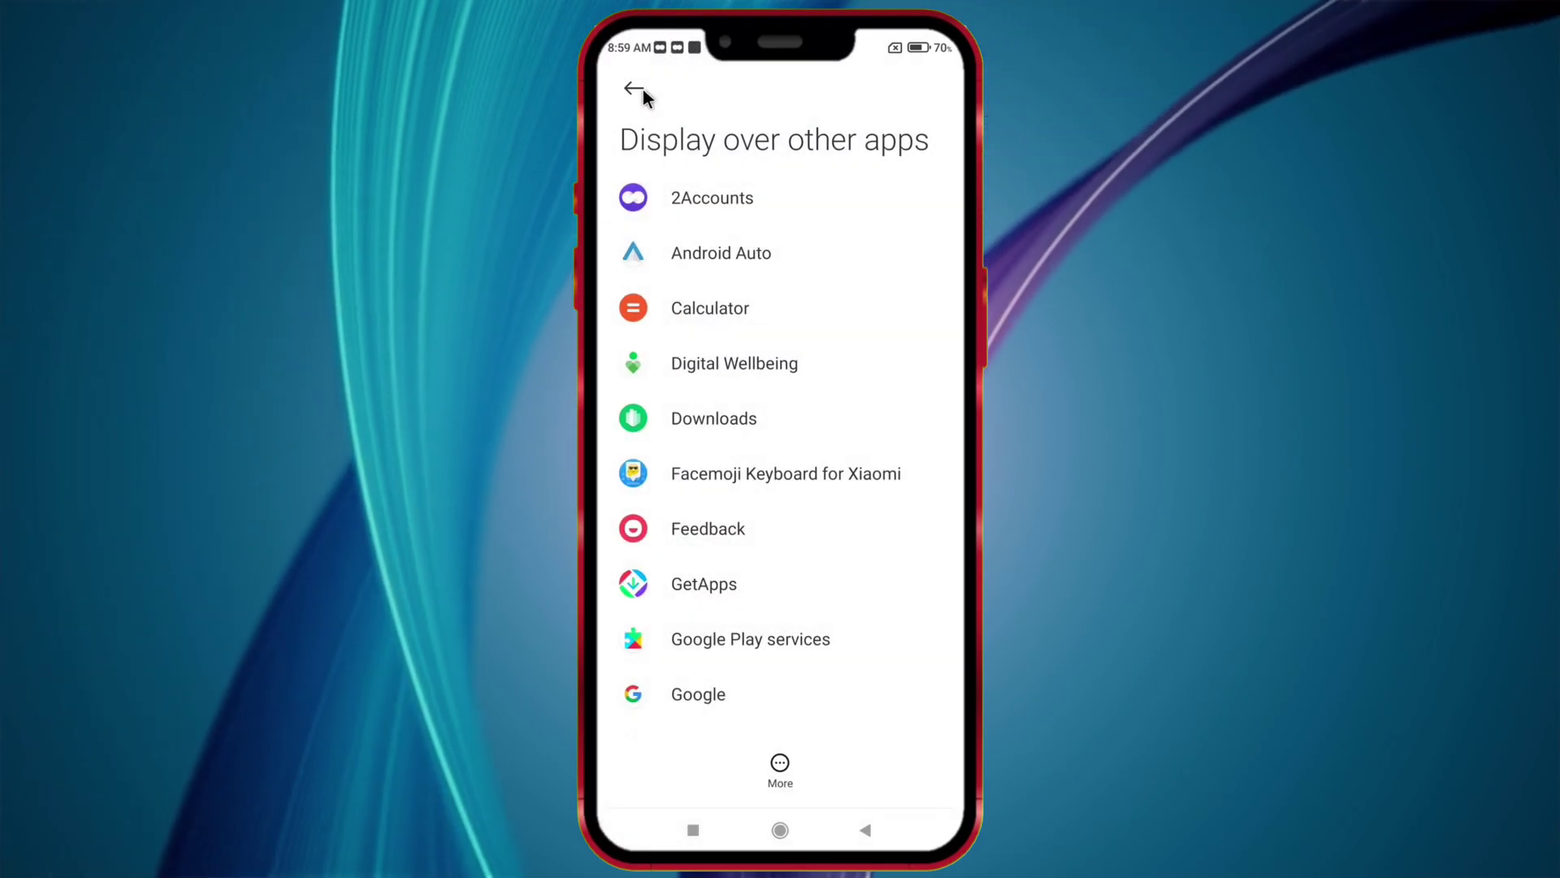
left_click(642, 89)
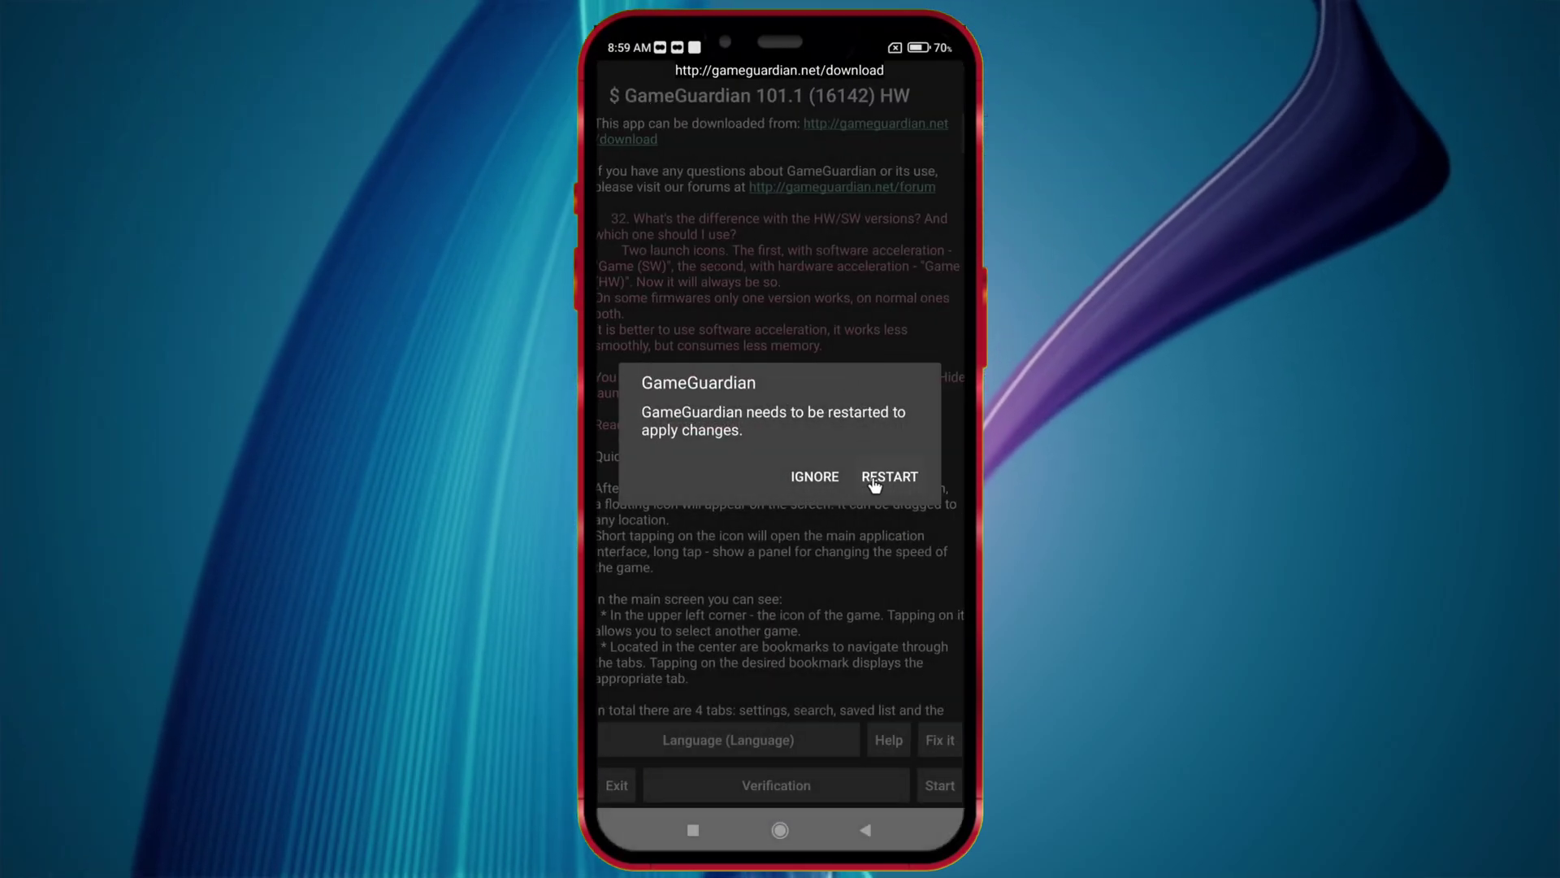
left_click(893, 485)
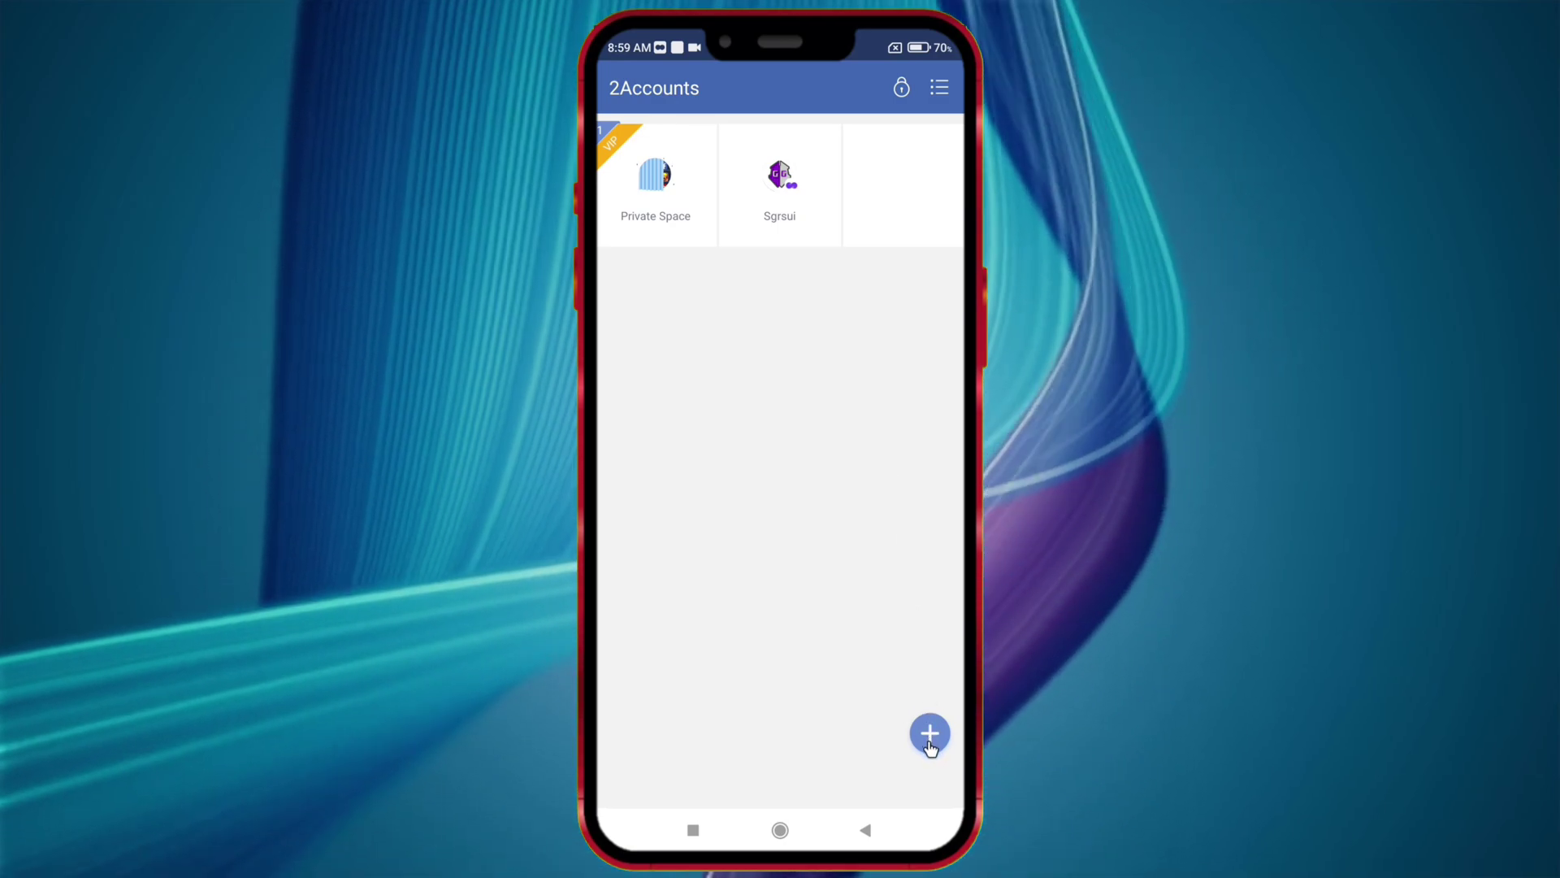
Step: Clone Hill Climb Racing into 2Accounts and launch its new tile
left_click(929, 736)
scroll(871, 533, "down", 10)
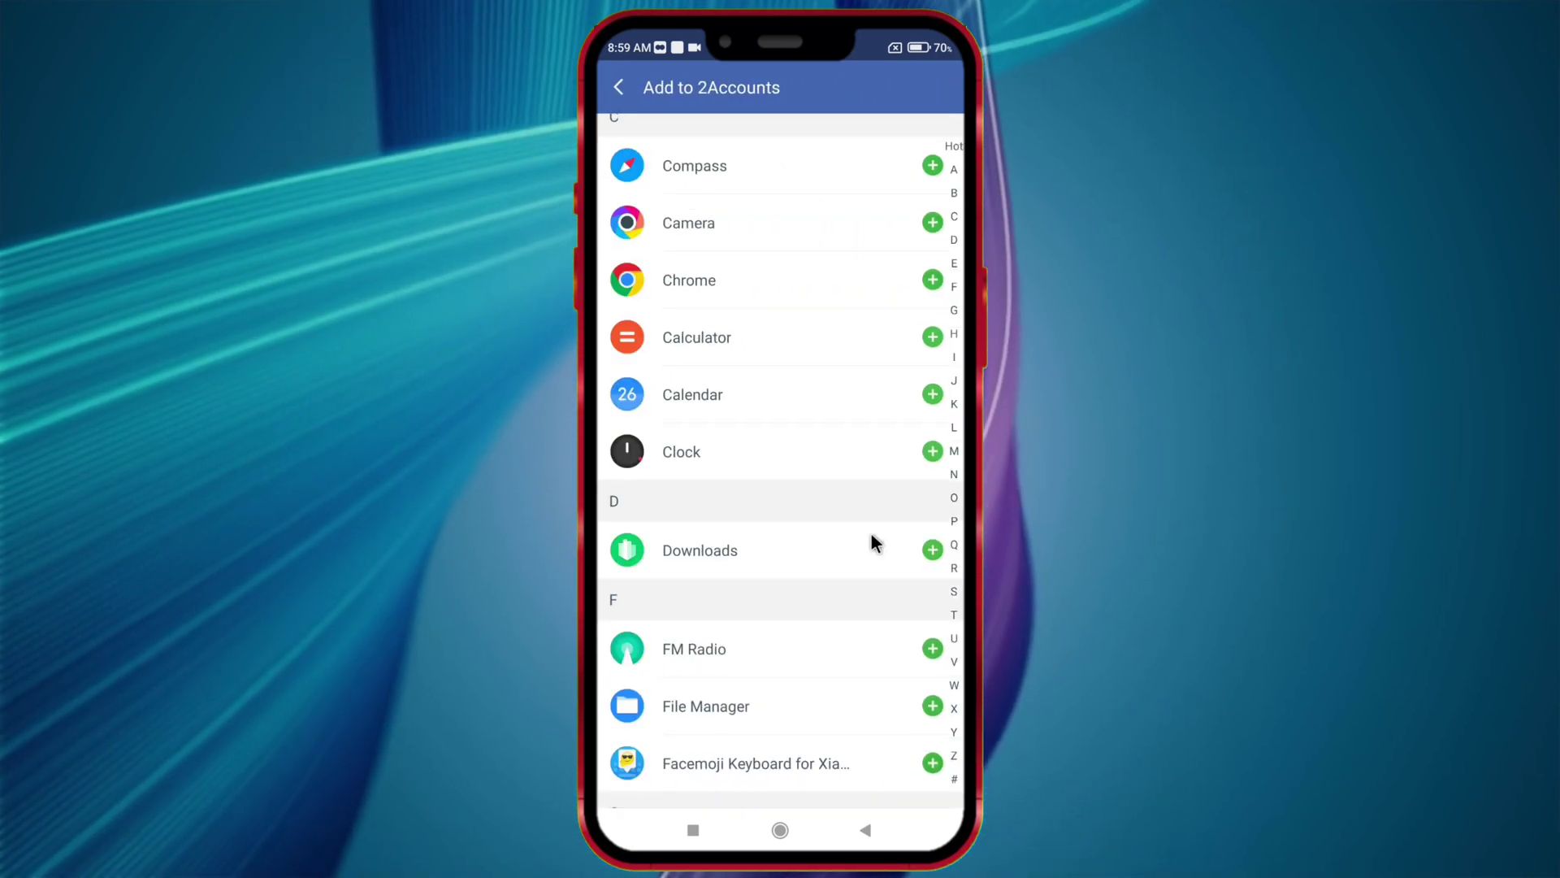
scroll(871, 542, "down", 5)
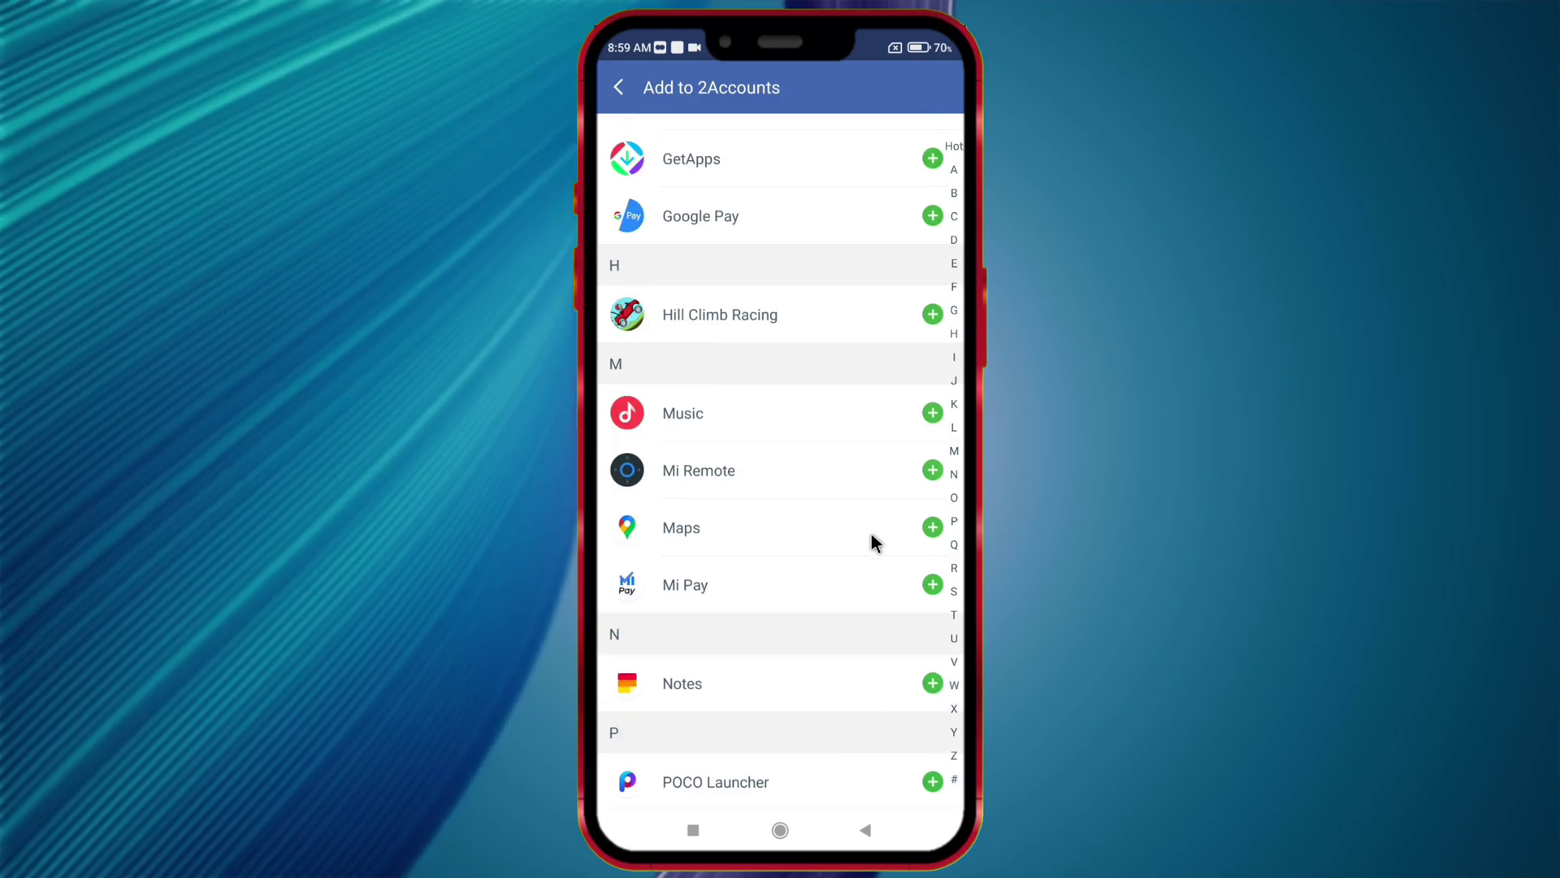
left_click(933, 315)
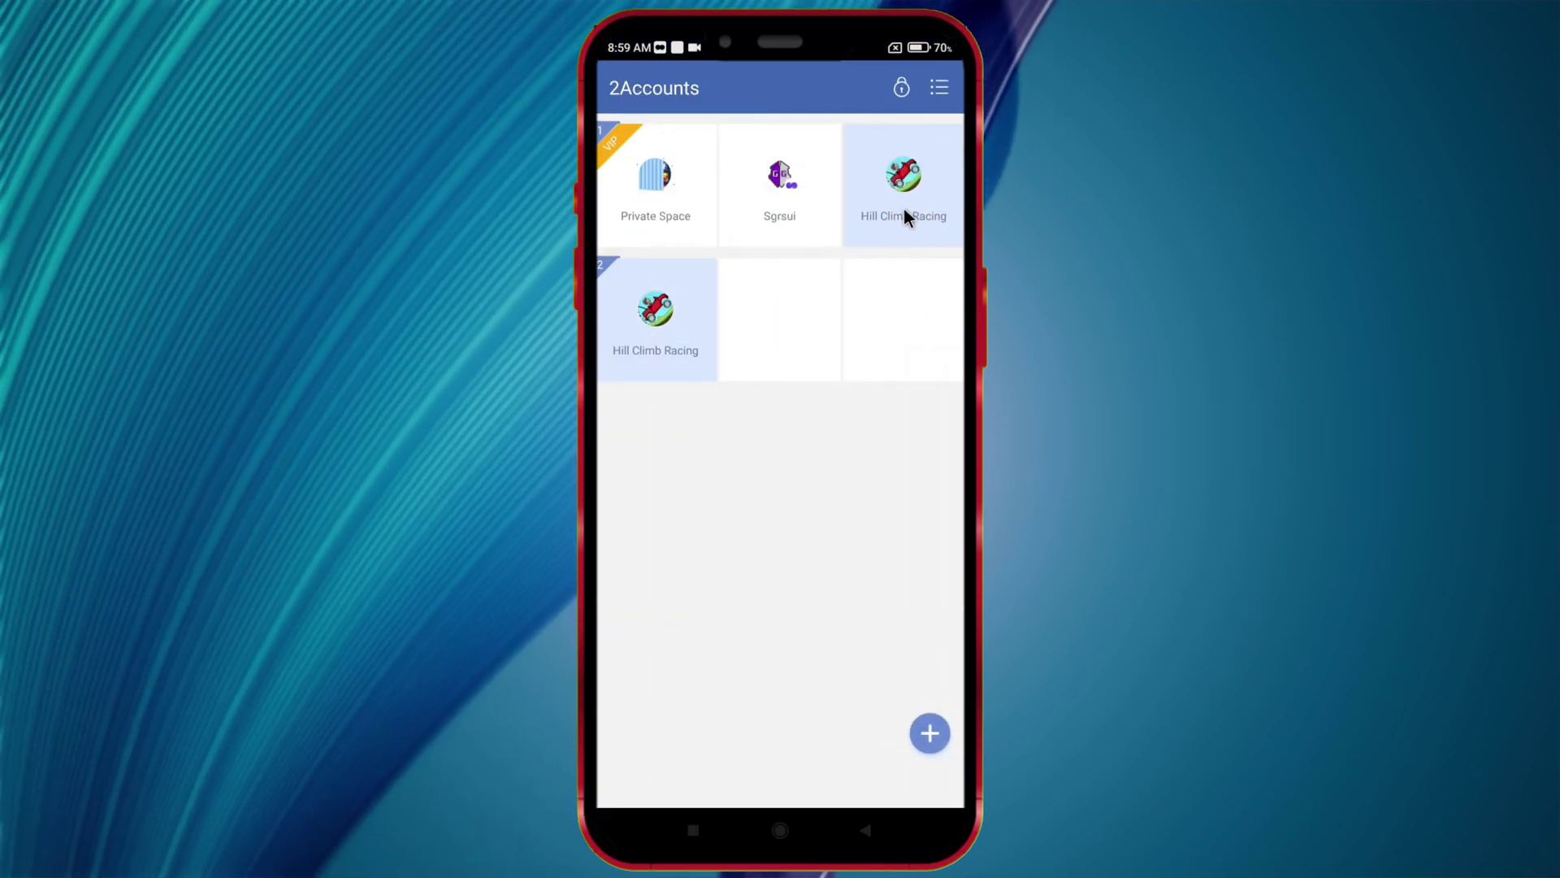
left_click(904, 210)
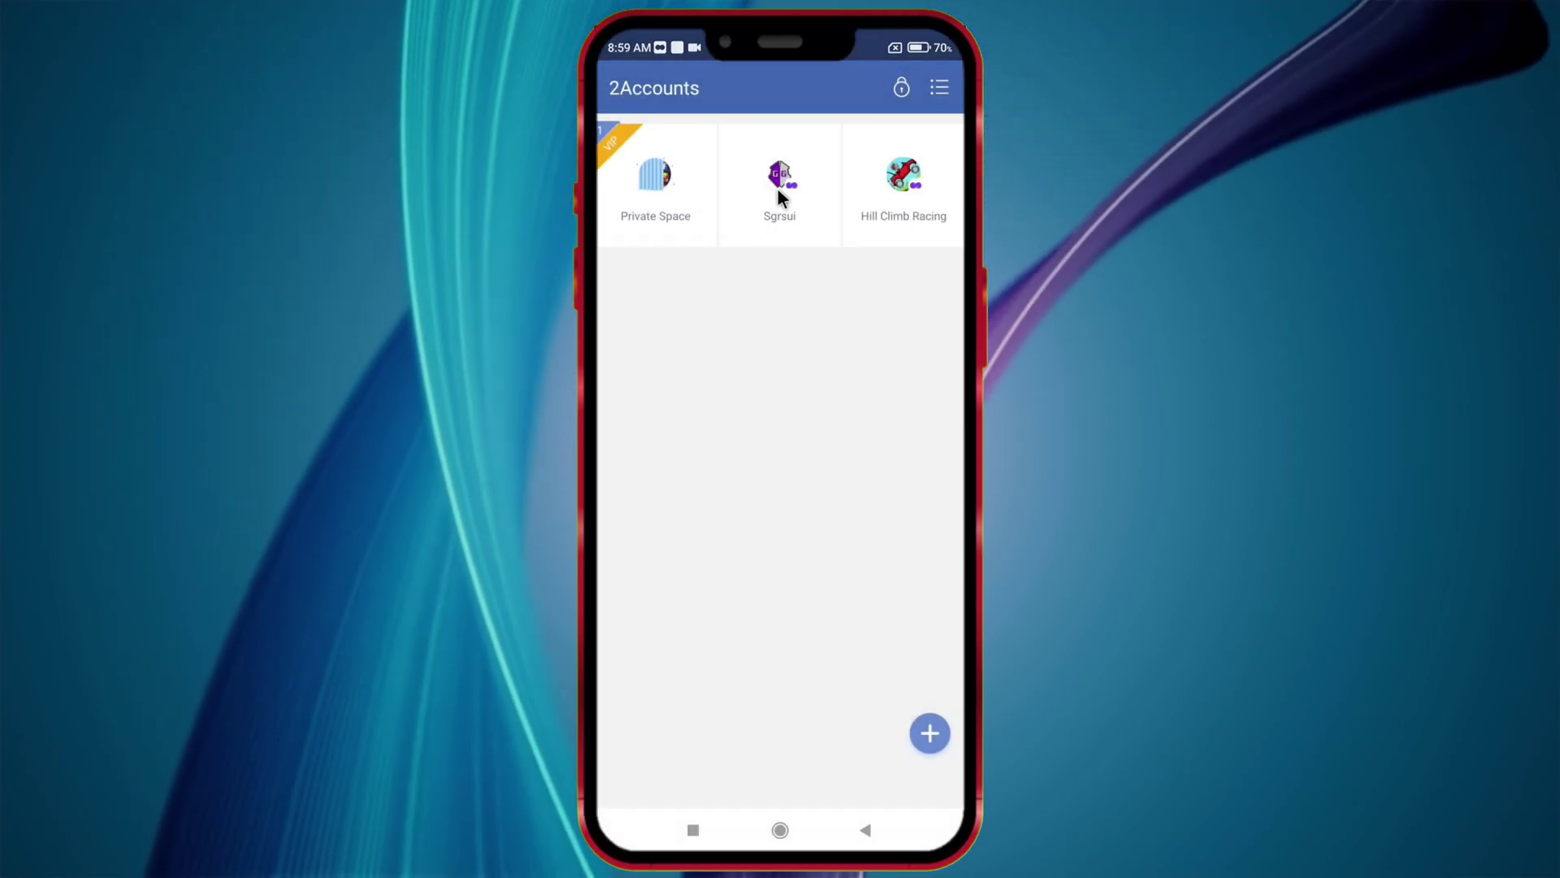
Step: Start the cloned GameGuardian's floating icon, then launch the cloned Hill Climb Racing 1.65.1
left_click(777, 188)
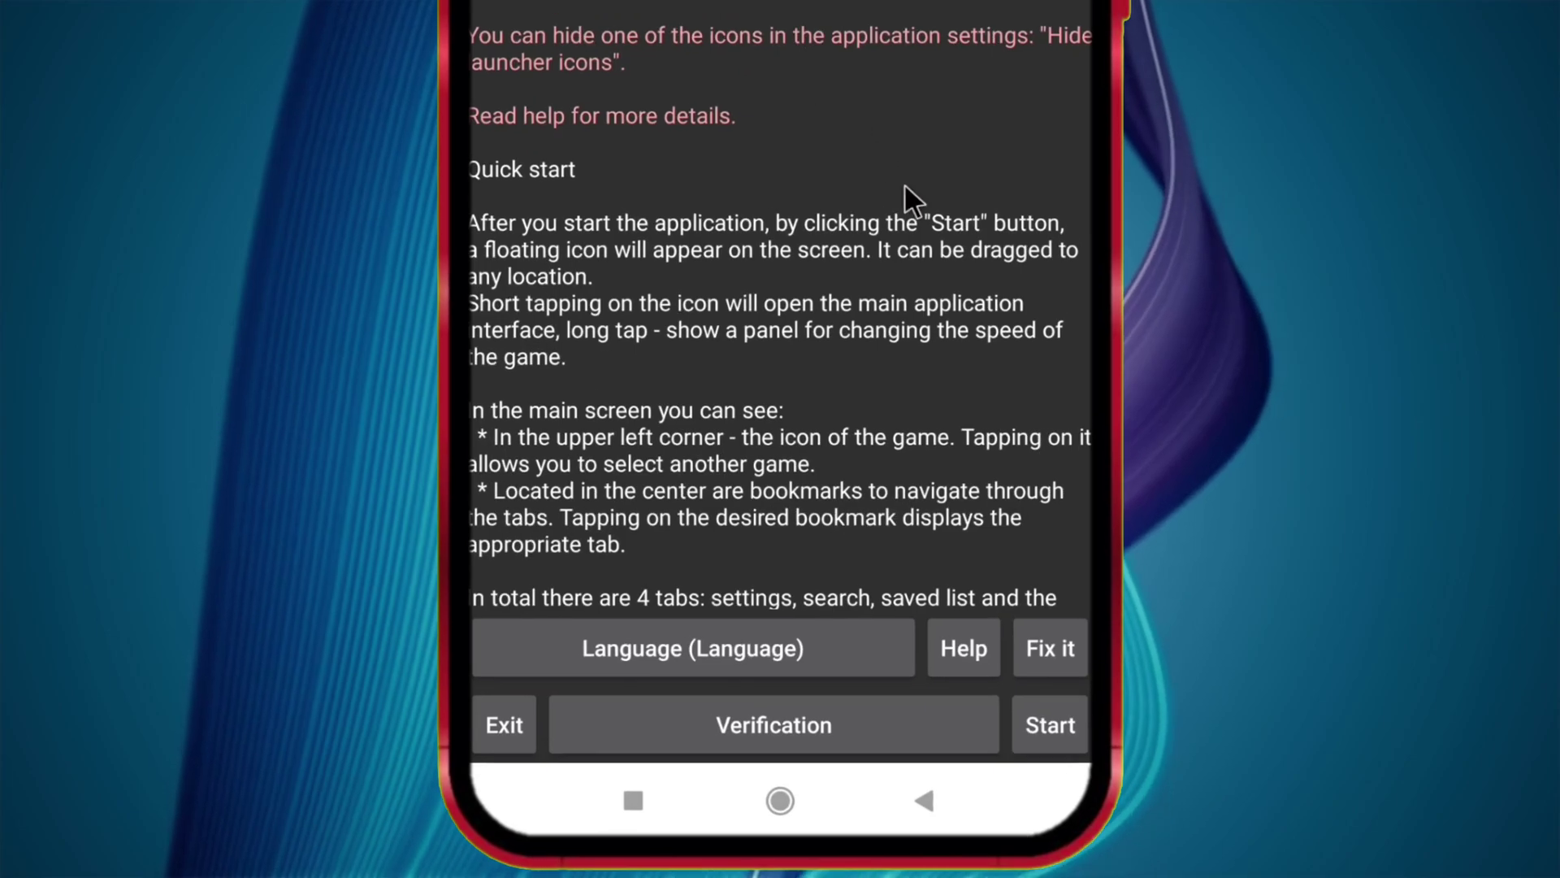
left_click(1037, 738)
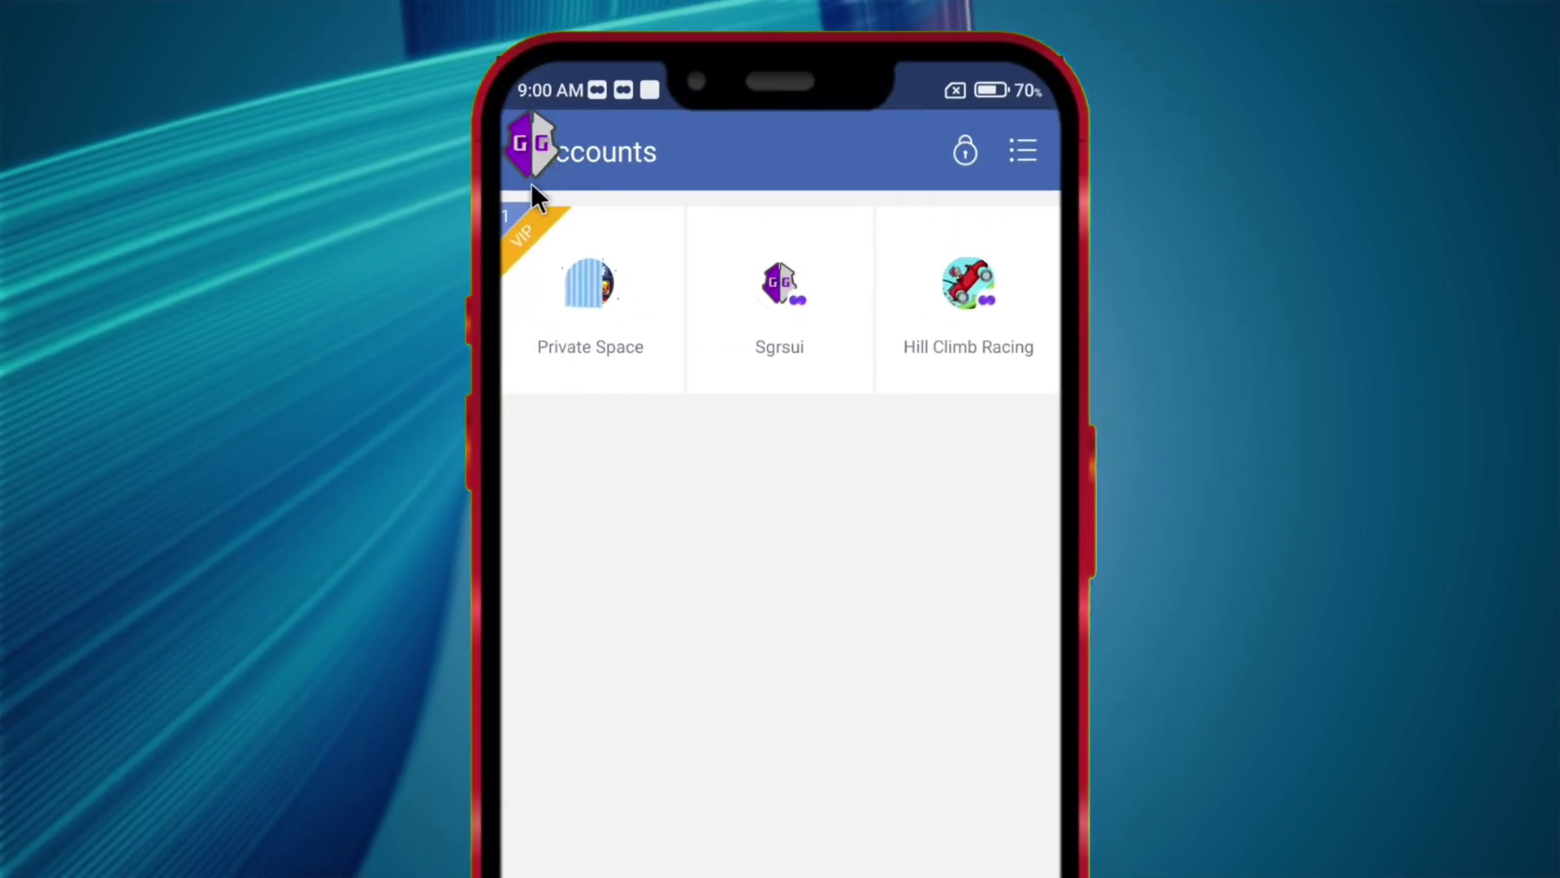
left_click(964, 320)
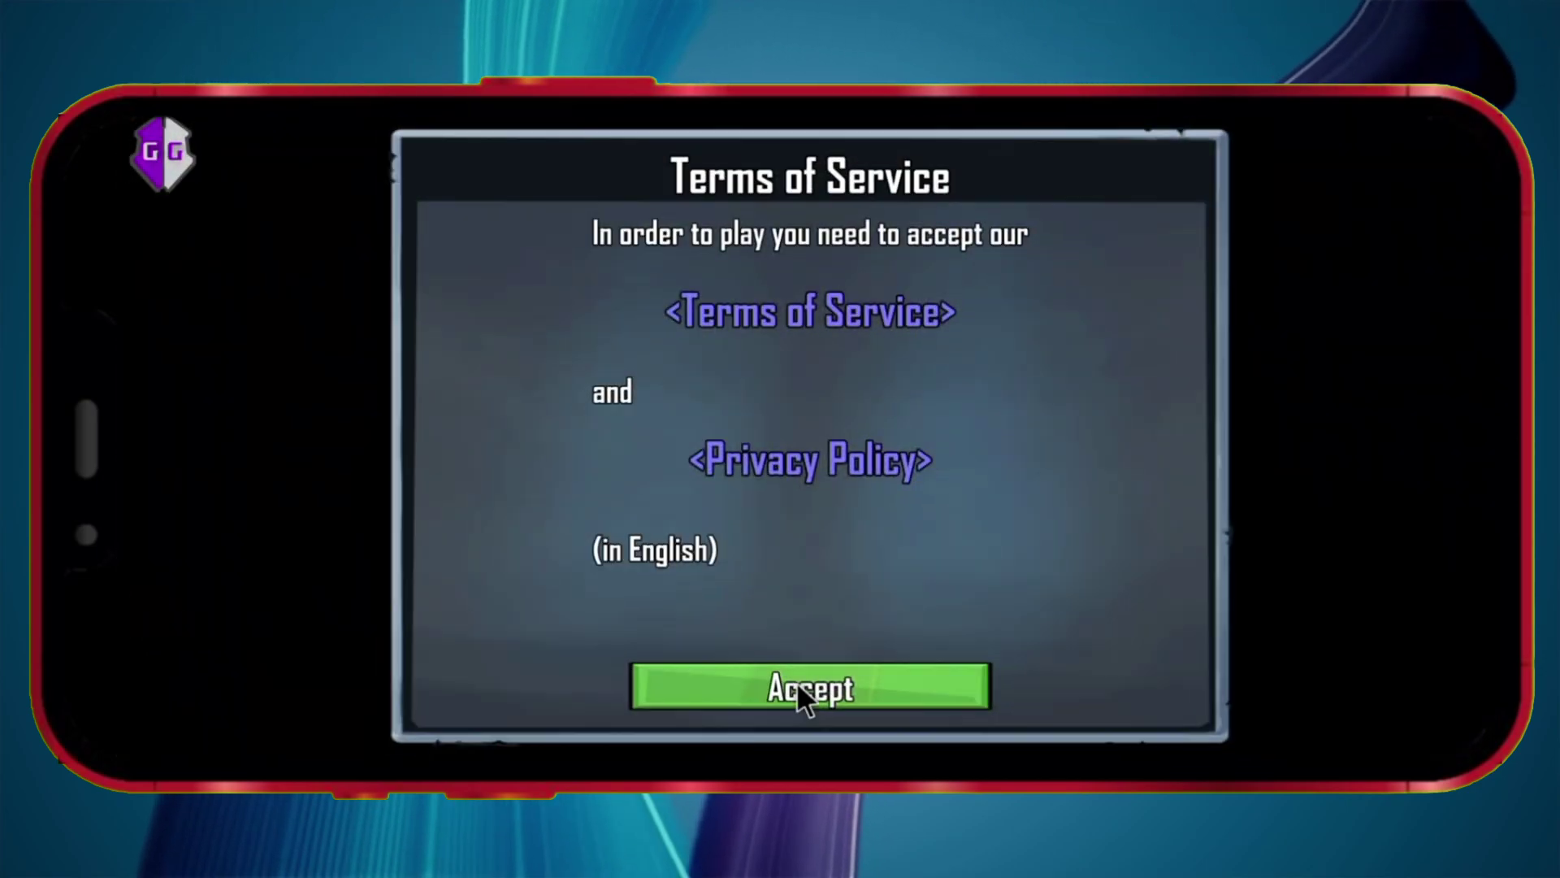
Step: Accept Hill Climb Racing's terms and ad consent, drive a run collecting 545 coins, then pause
left_click(801, 682)
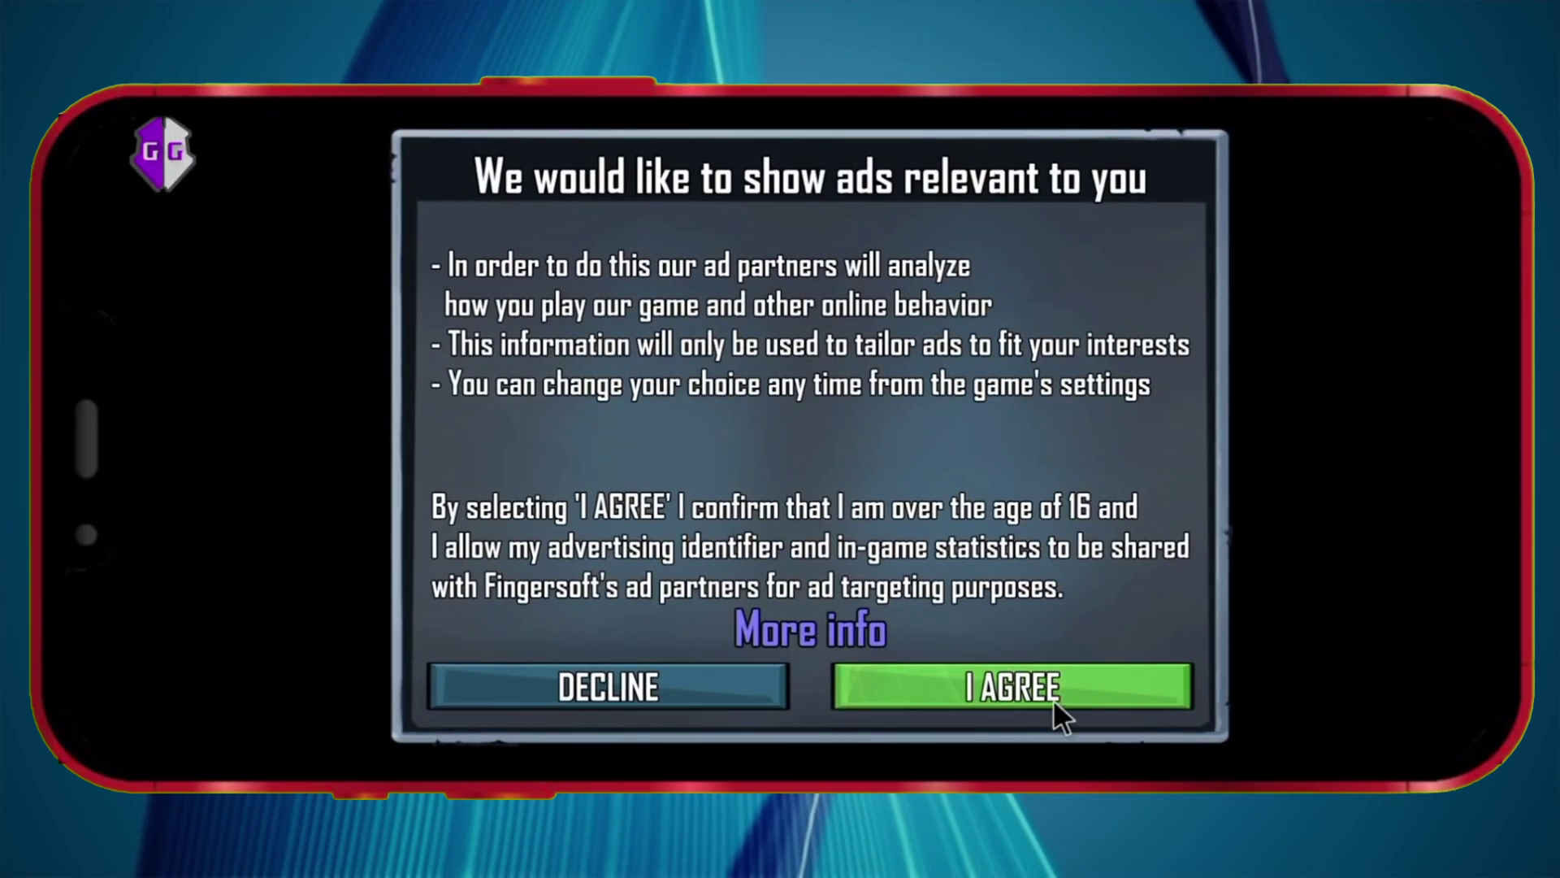
left_click(1053, 699)
left_click(1138, 591)
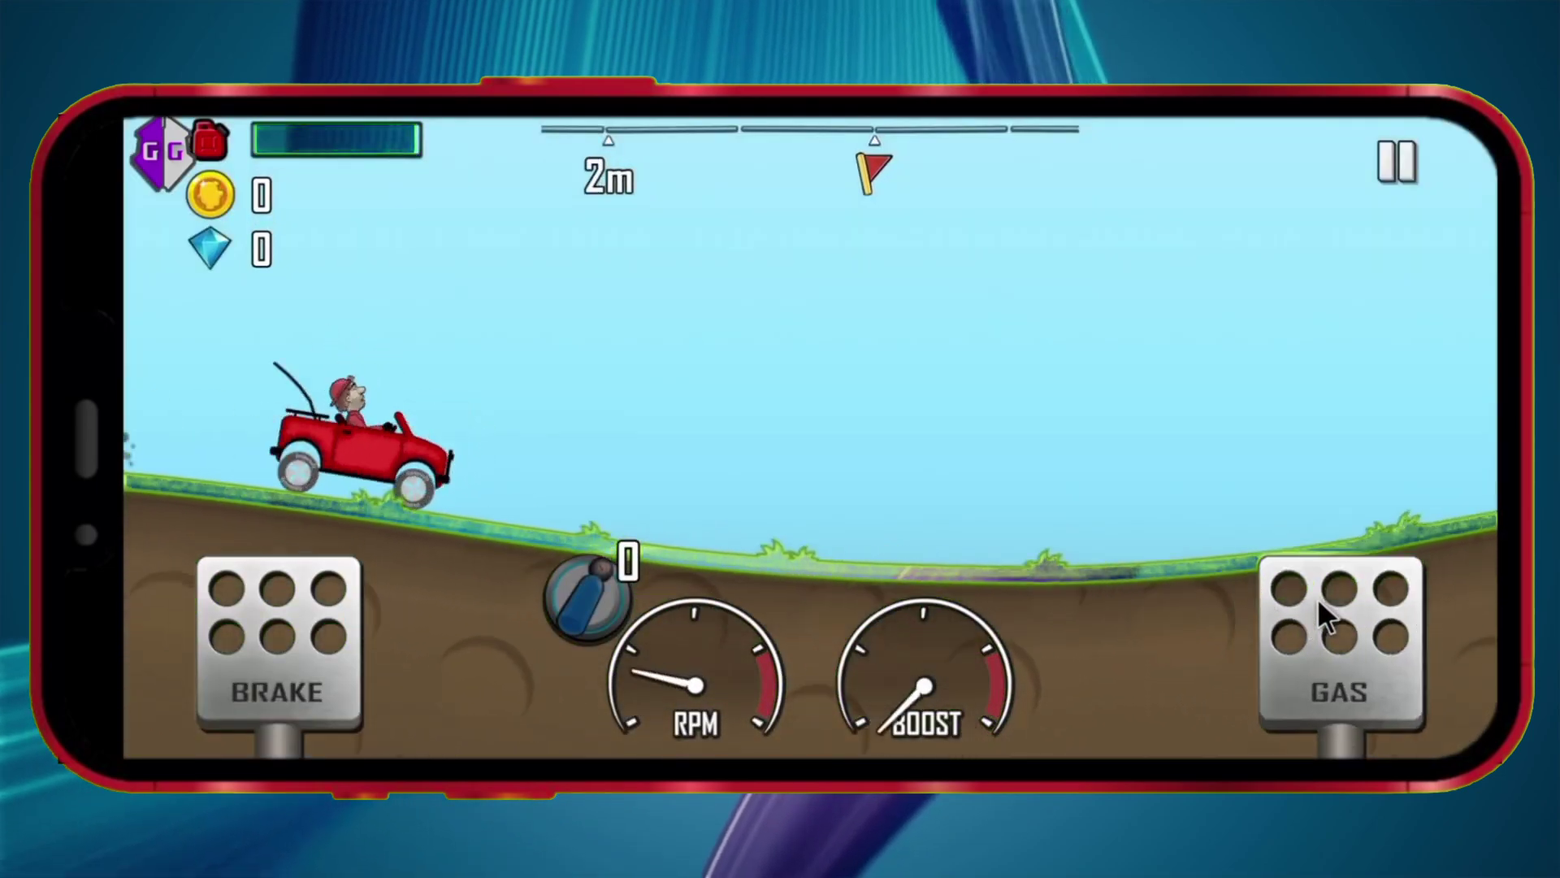
left_click_drag(1318, 598, 1374, 612)
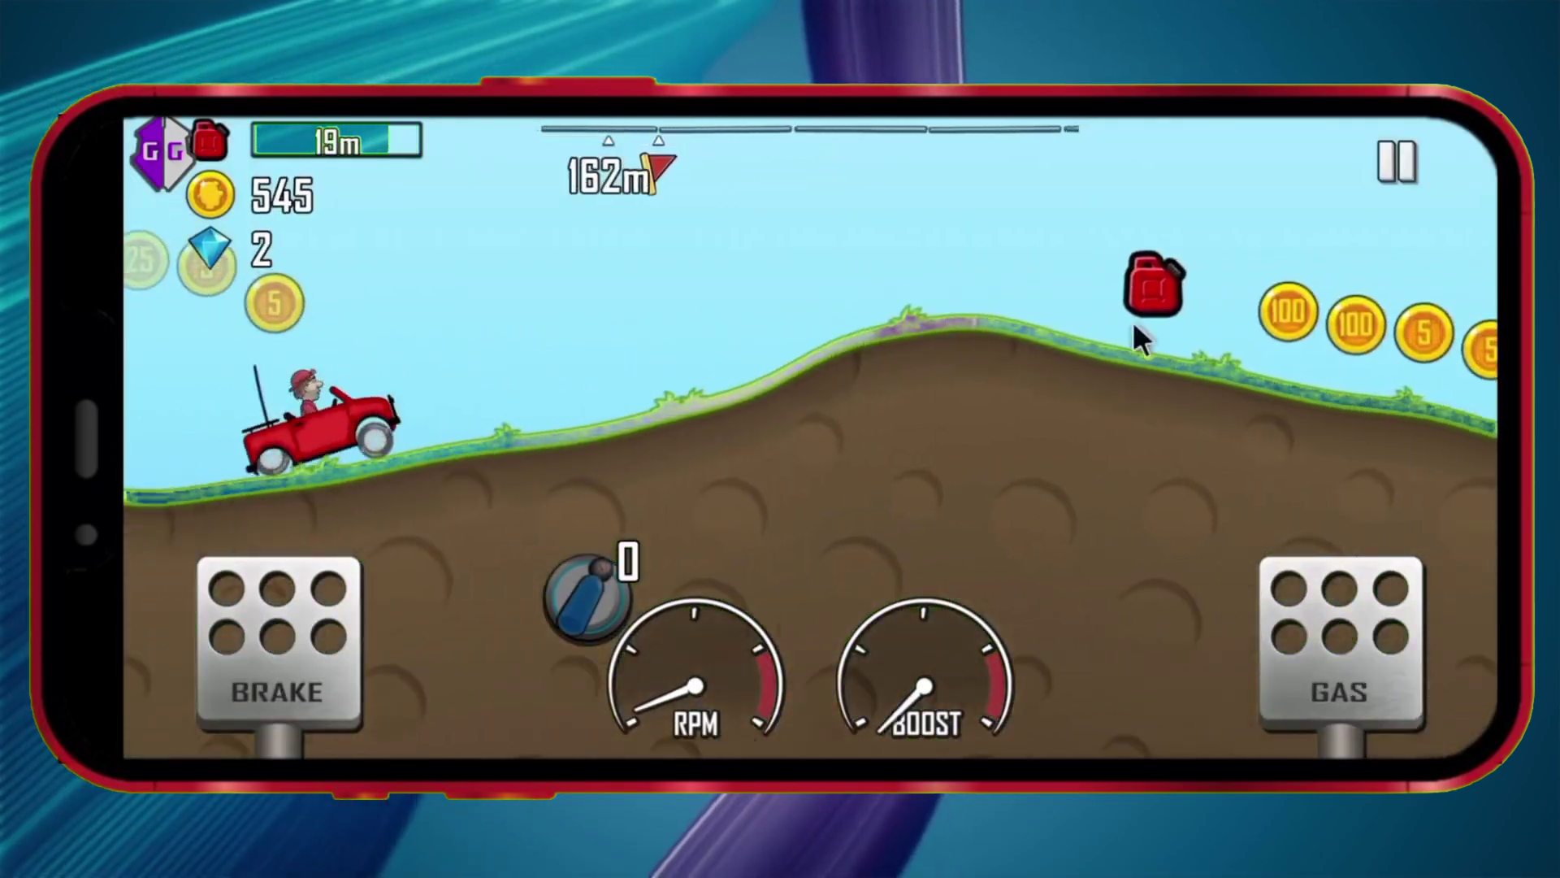
left_click(1410, 171)
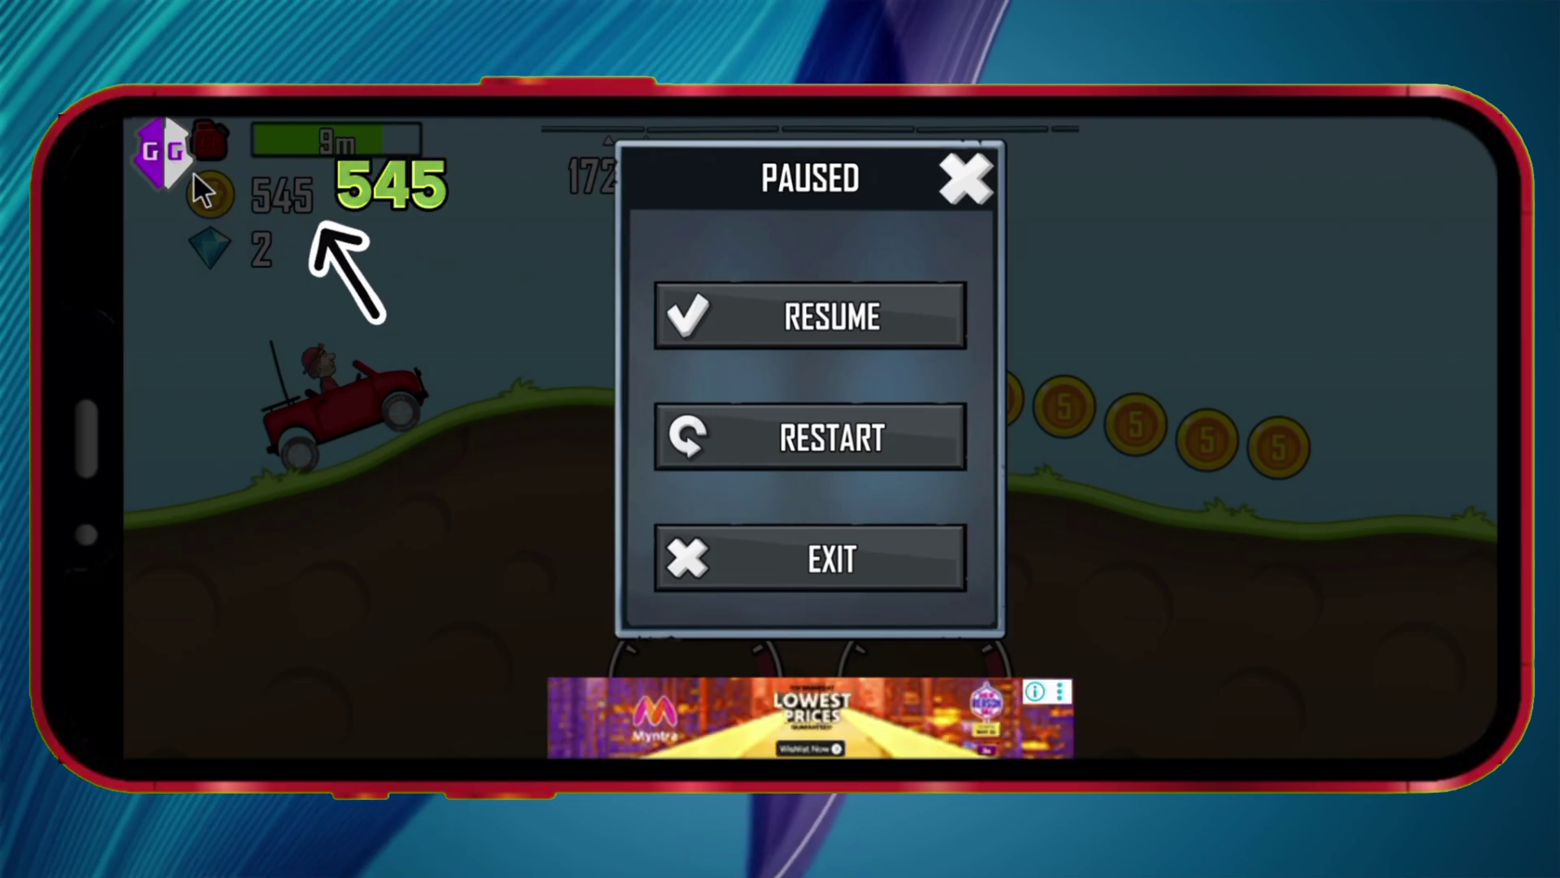
Step: Attach GameGuardian to the Hill Climb Racing process
left_click(172, 142)
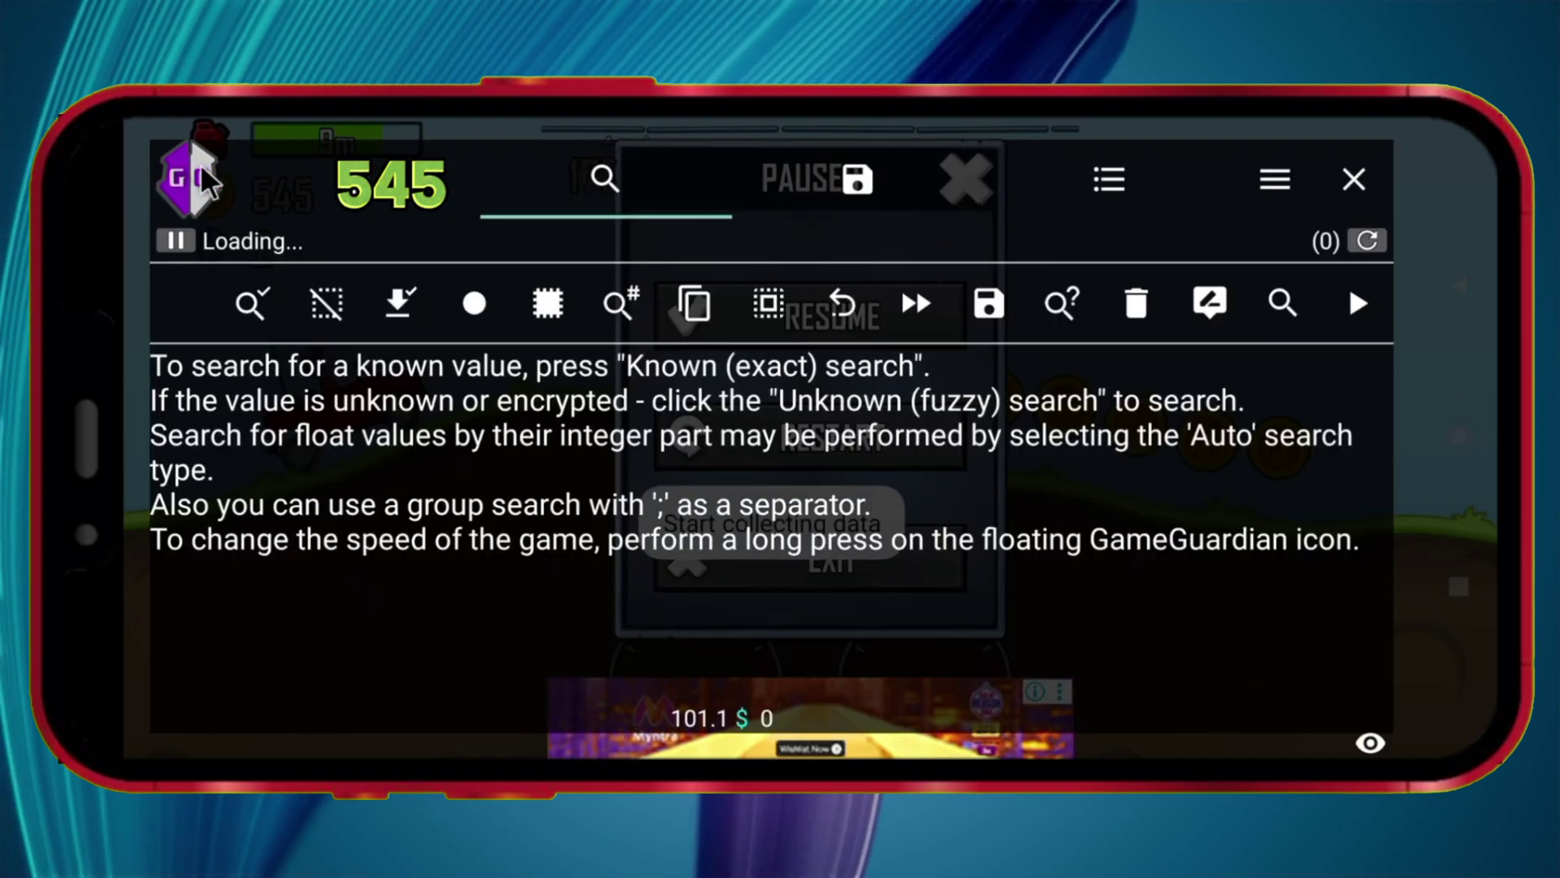
left_click(200, 163)
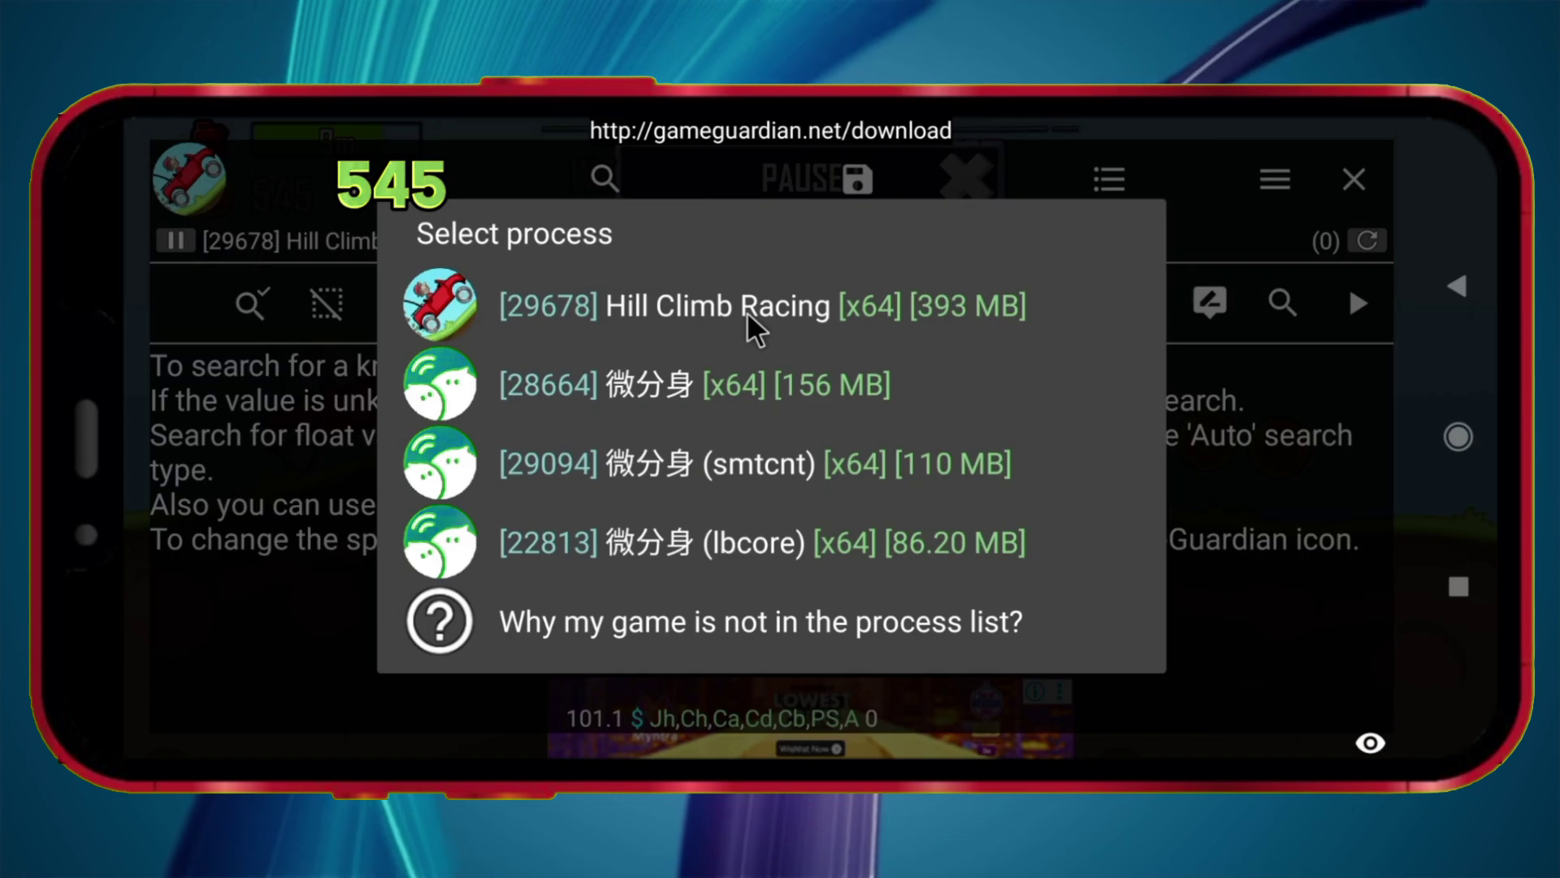
left_click(747, 310)
Step: Run a new Dword memory search for 545, yielding 40 addresses, and return to the game
left_click(1282, 305)
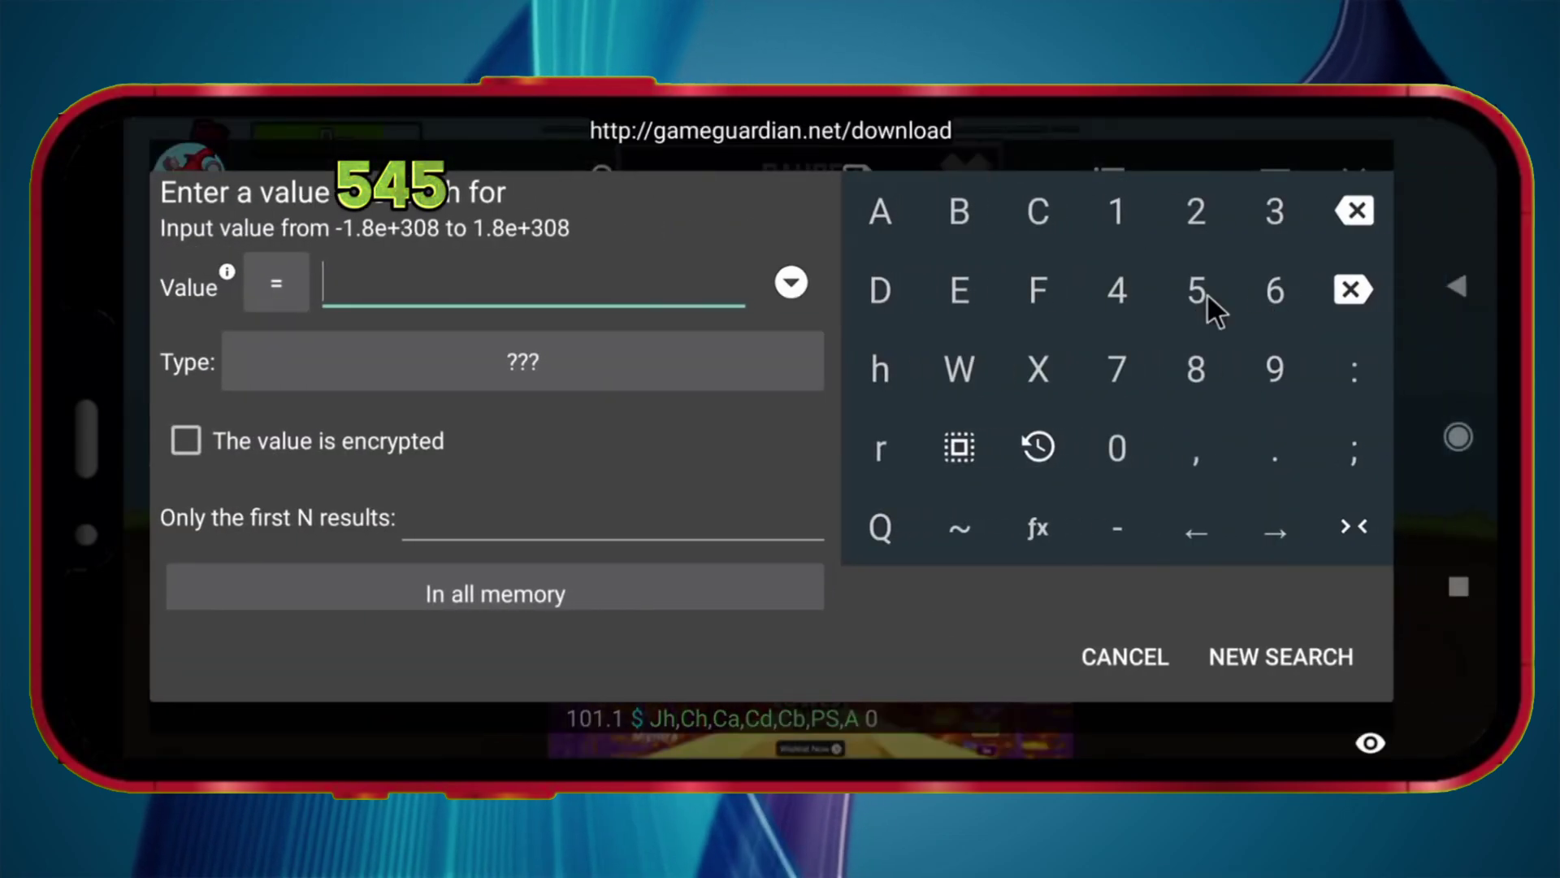
left_click(1198, 292)
left_click(1116, 293)
left_click(1183, 293)
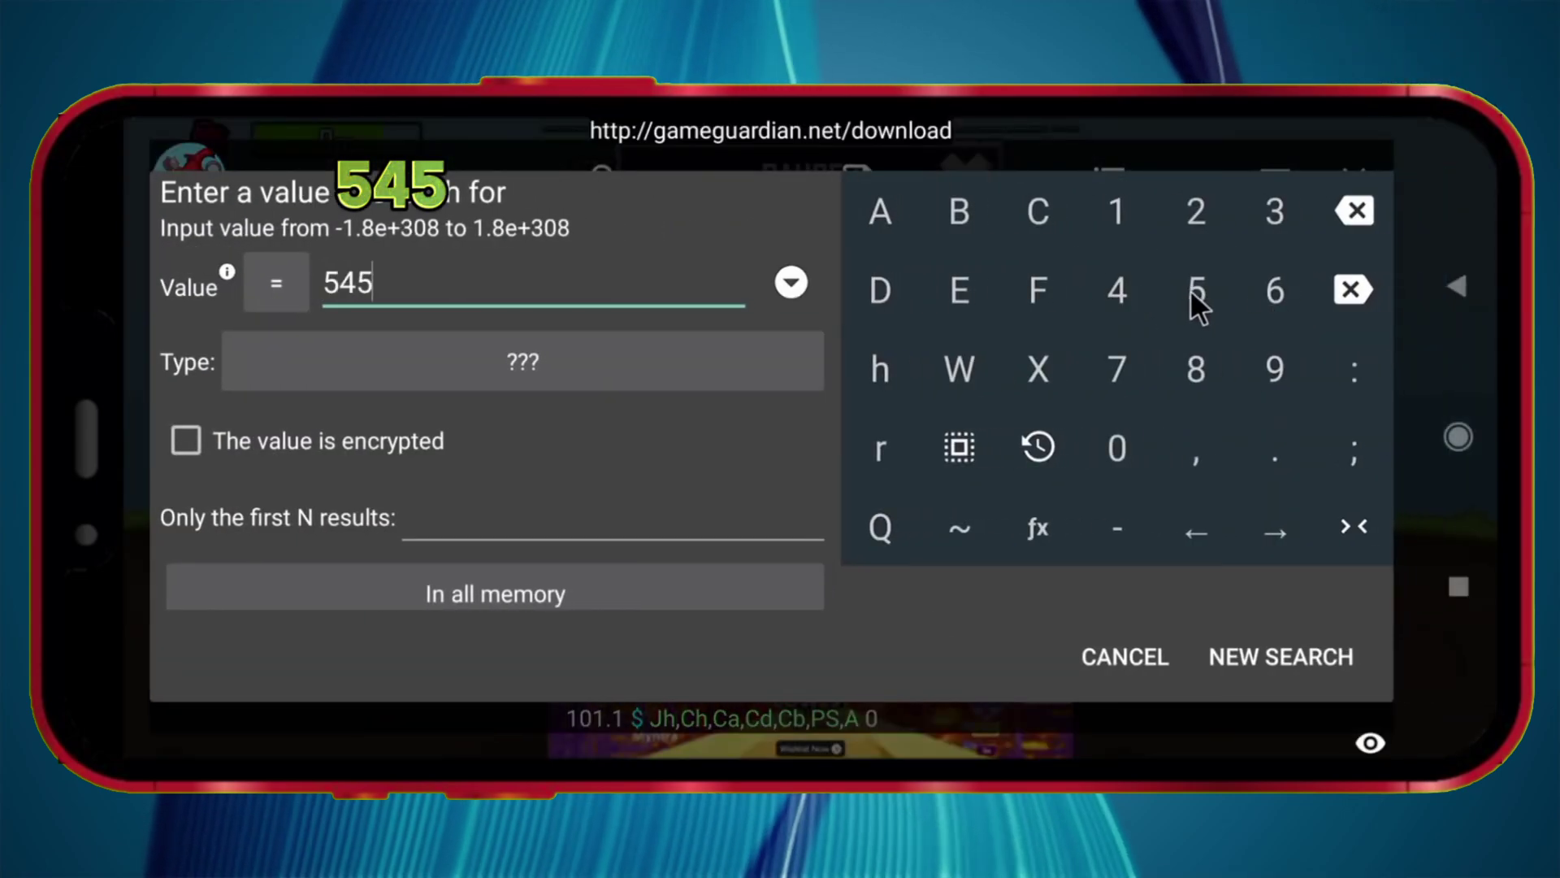
left_click(552, 373)
left_click(818, 296)
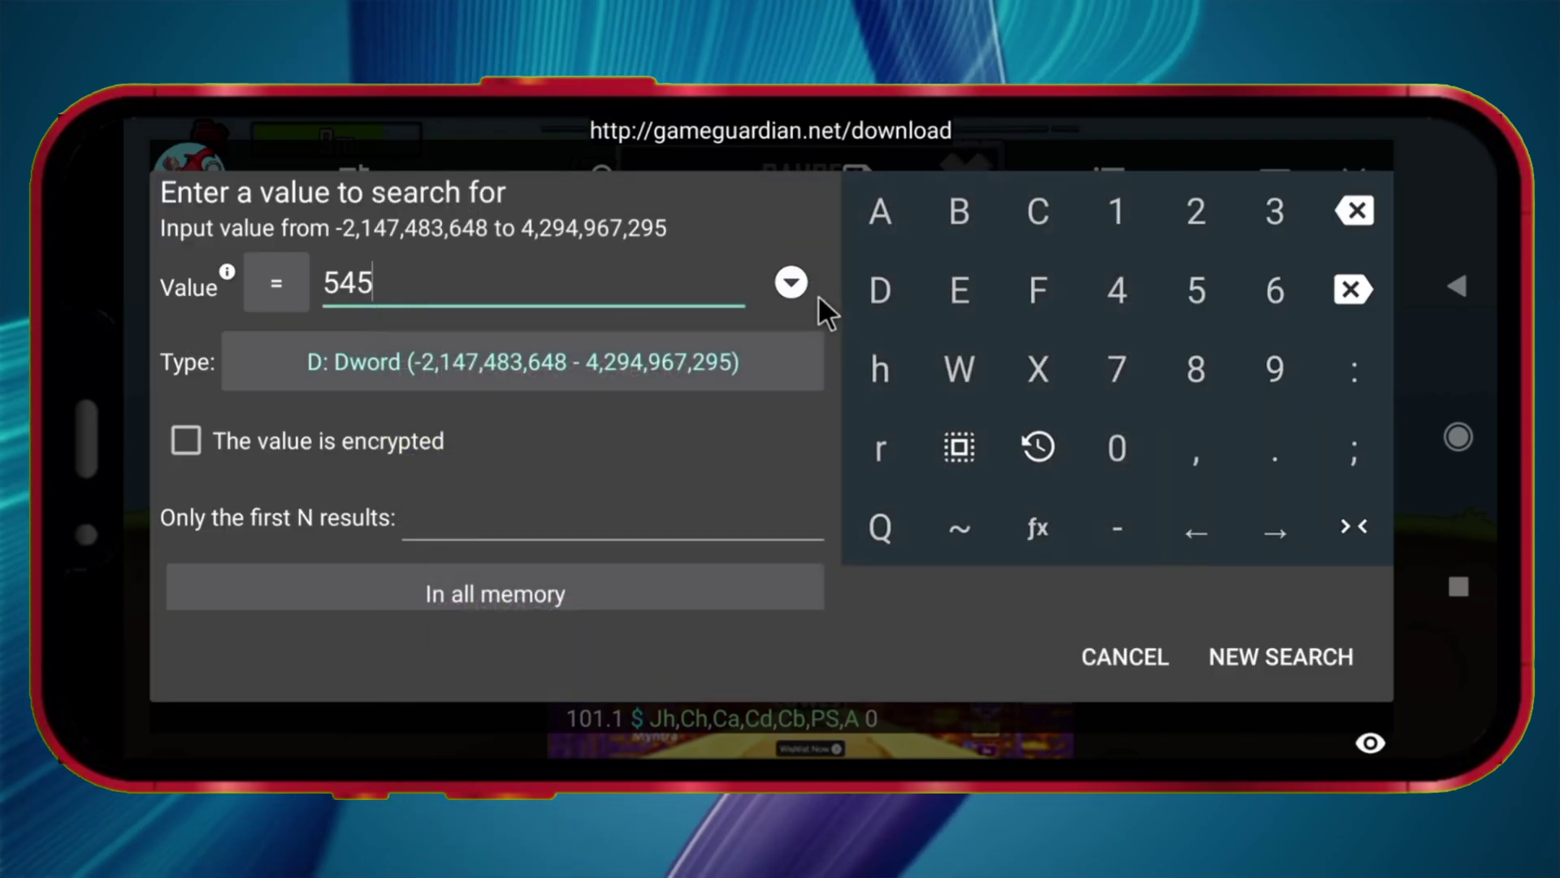
left_click(1289, 672)
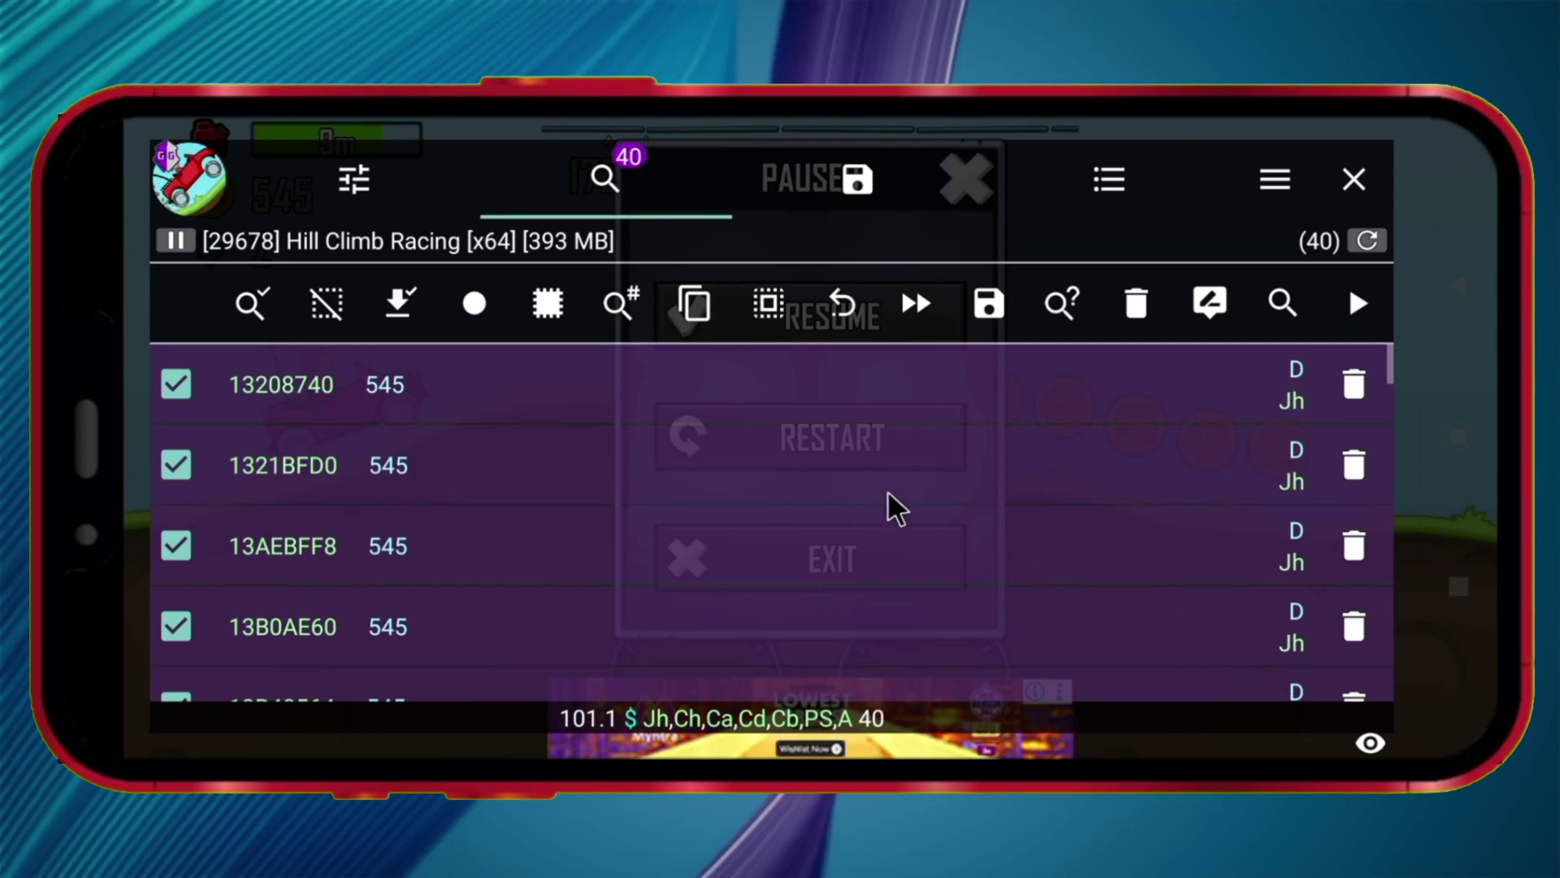
scroll(853, 439, "down", 5)
scroll(854, 438, "down", 15)
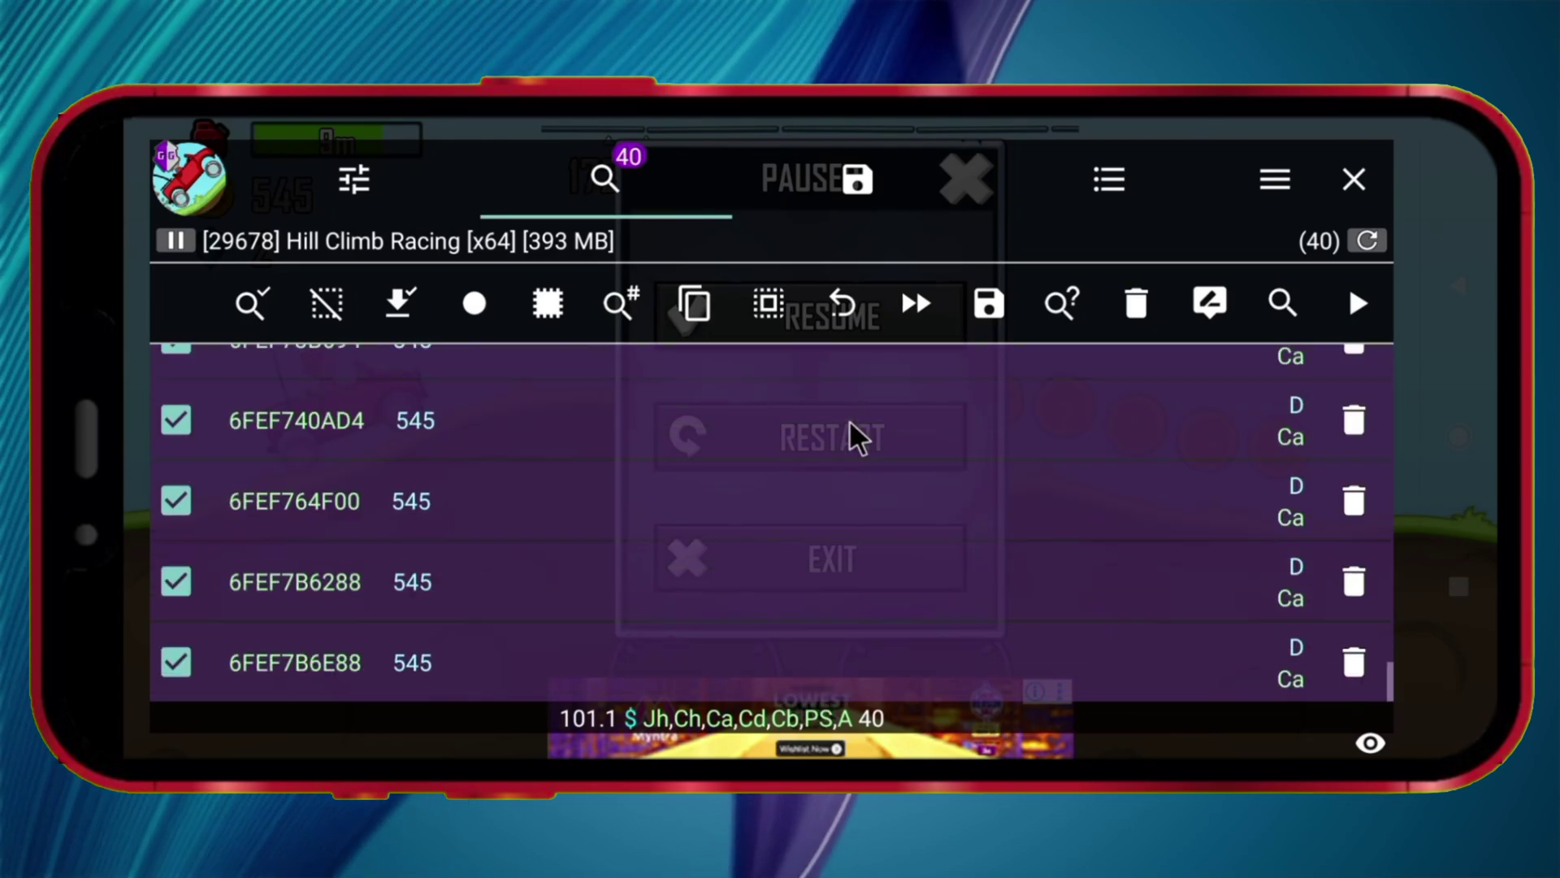
left_click(1354, 180)
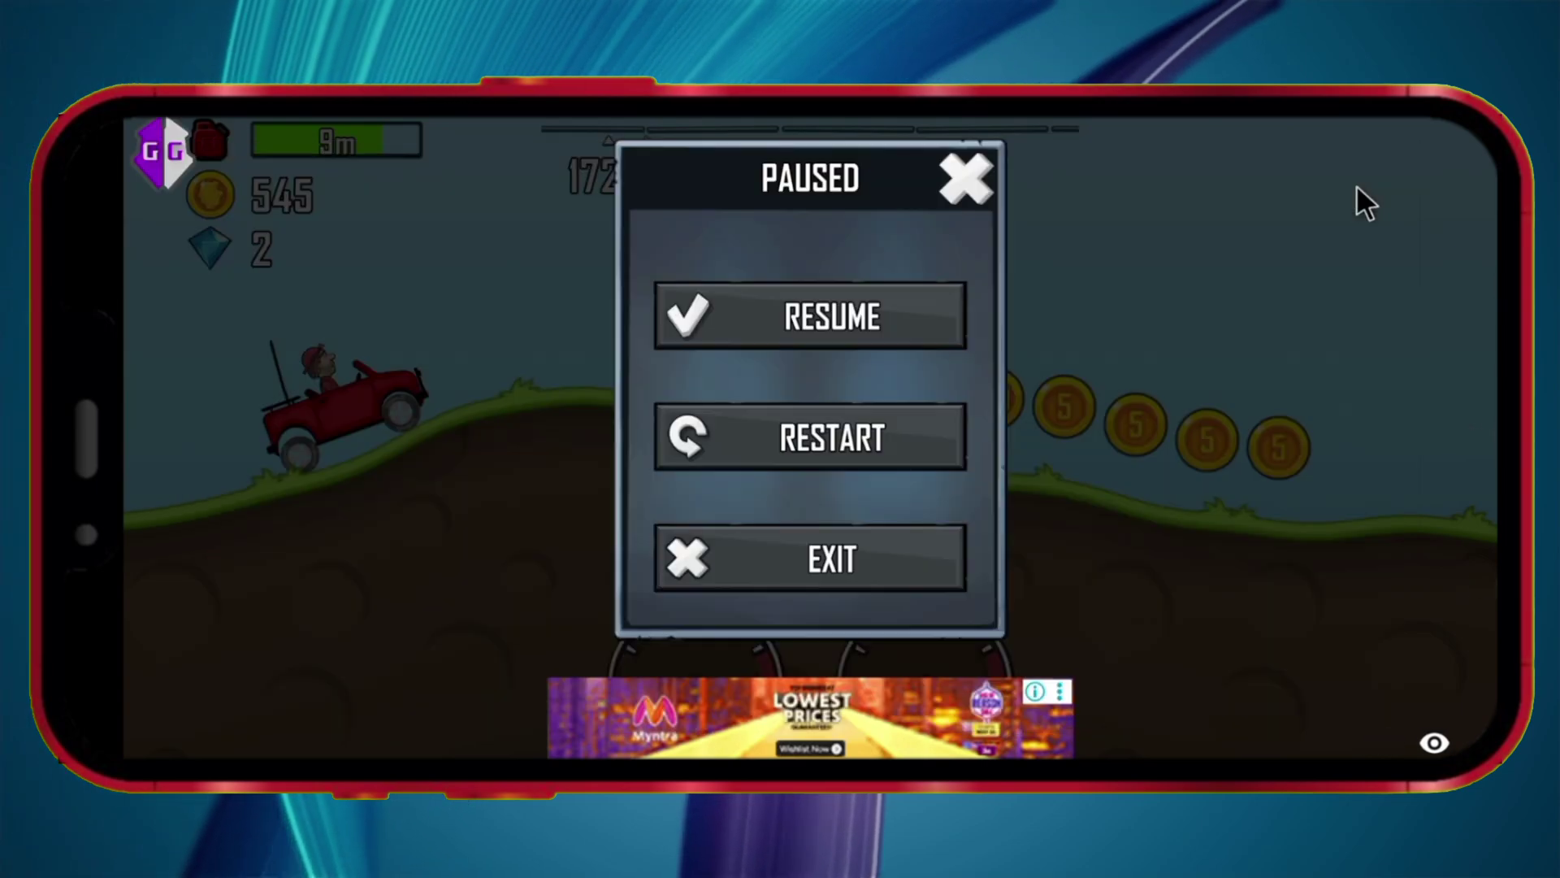
Step: Resume the run, collect more coins to reach 6,525, and pause again
left_click(836, 314)
left_click_drag(1293, 598, 1284, 650)
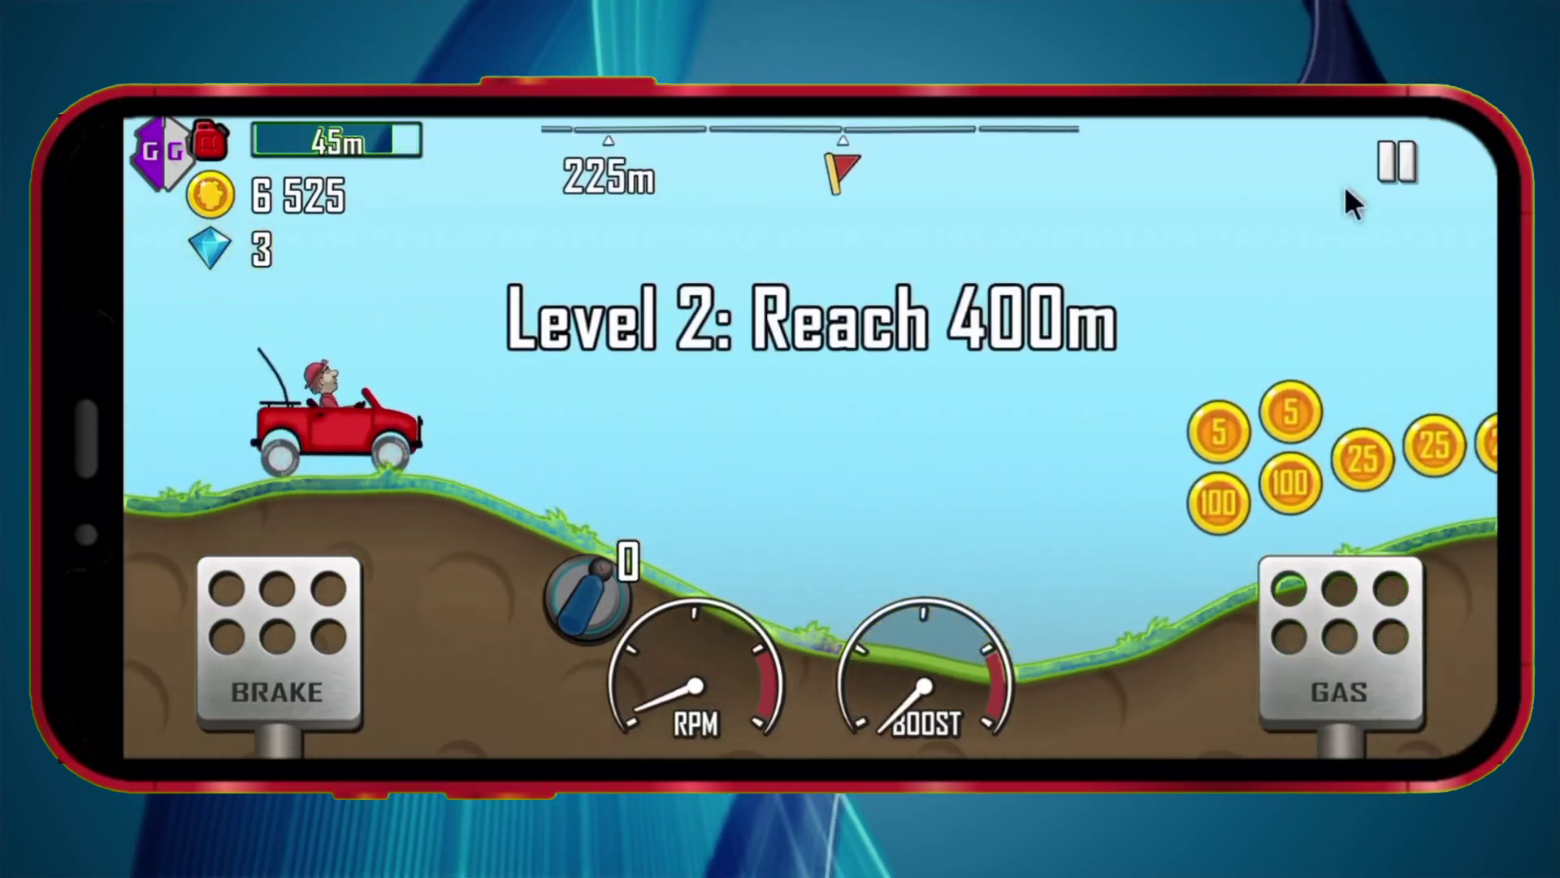
left_click(1382, 167)
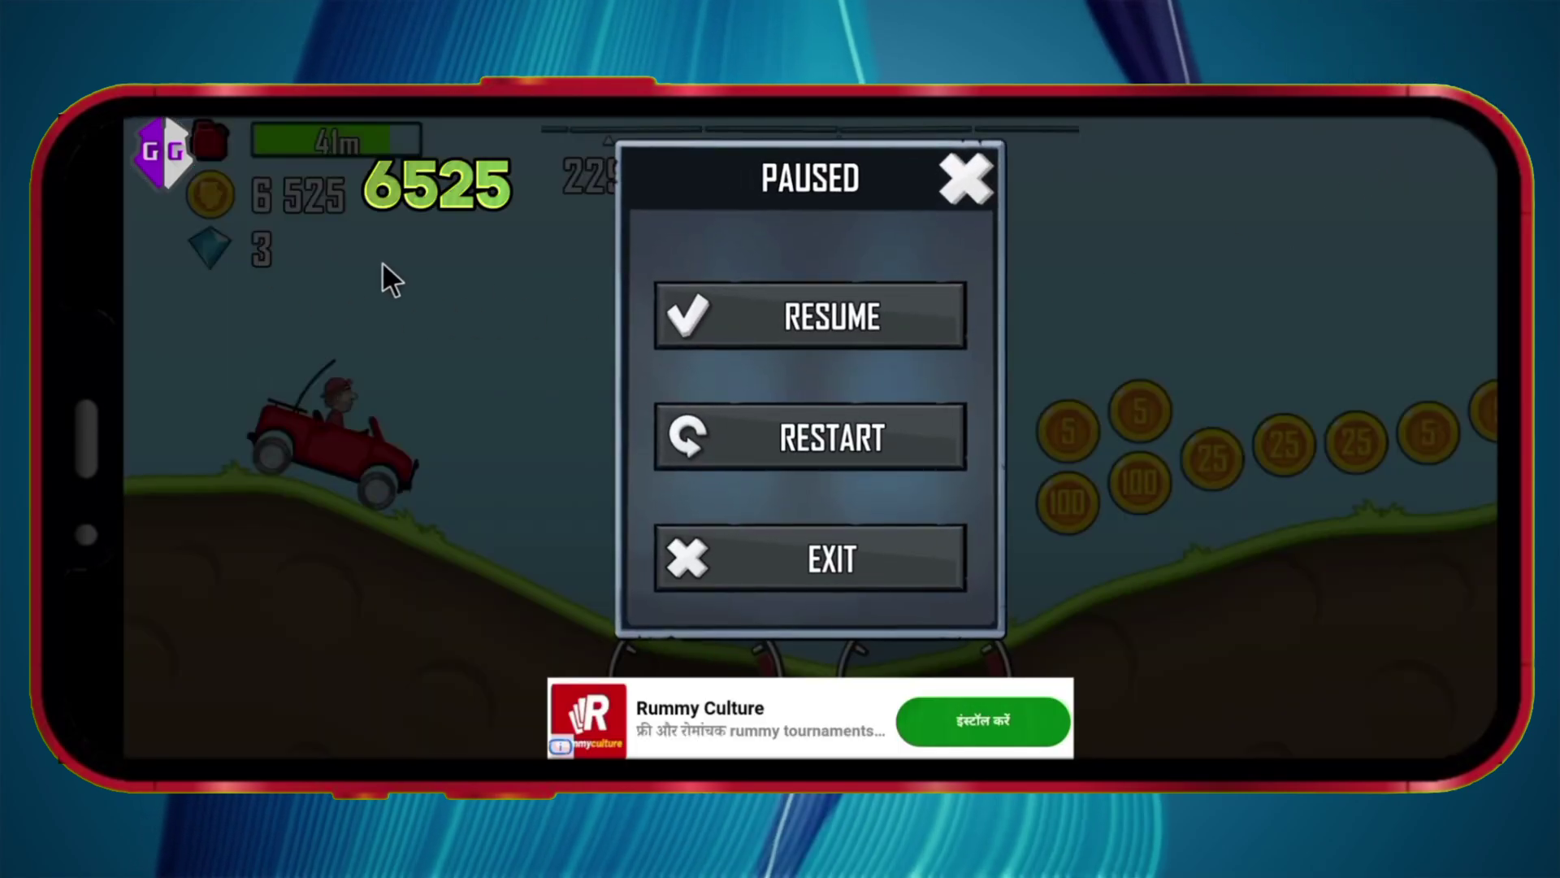
Step: Refine GameGuardian's search results with 6525, narrowing them to 2 addresses
left_click(159, 148)
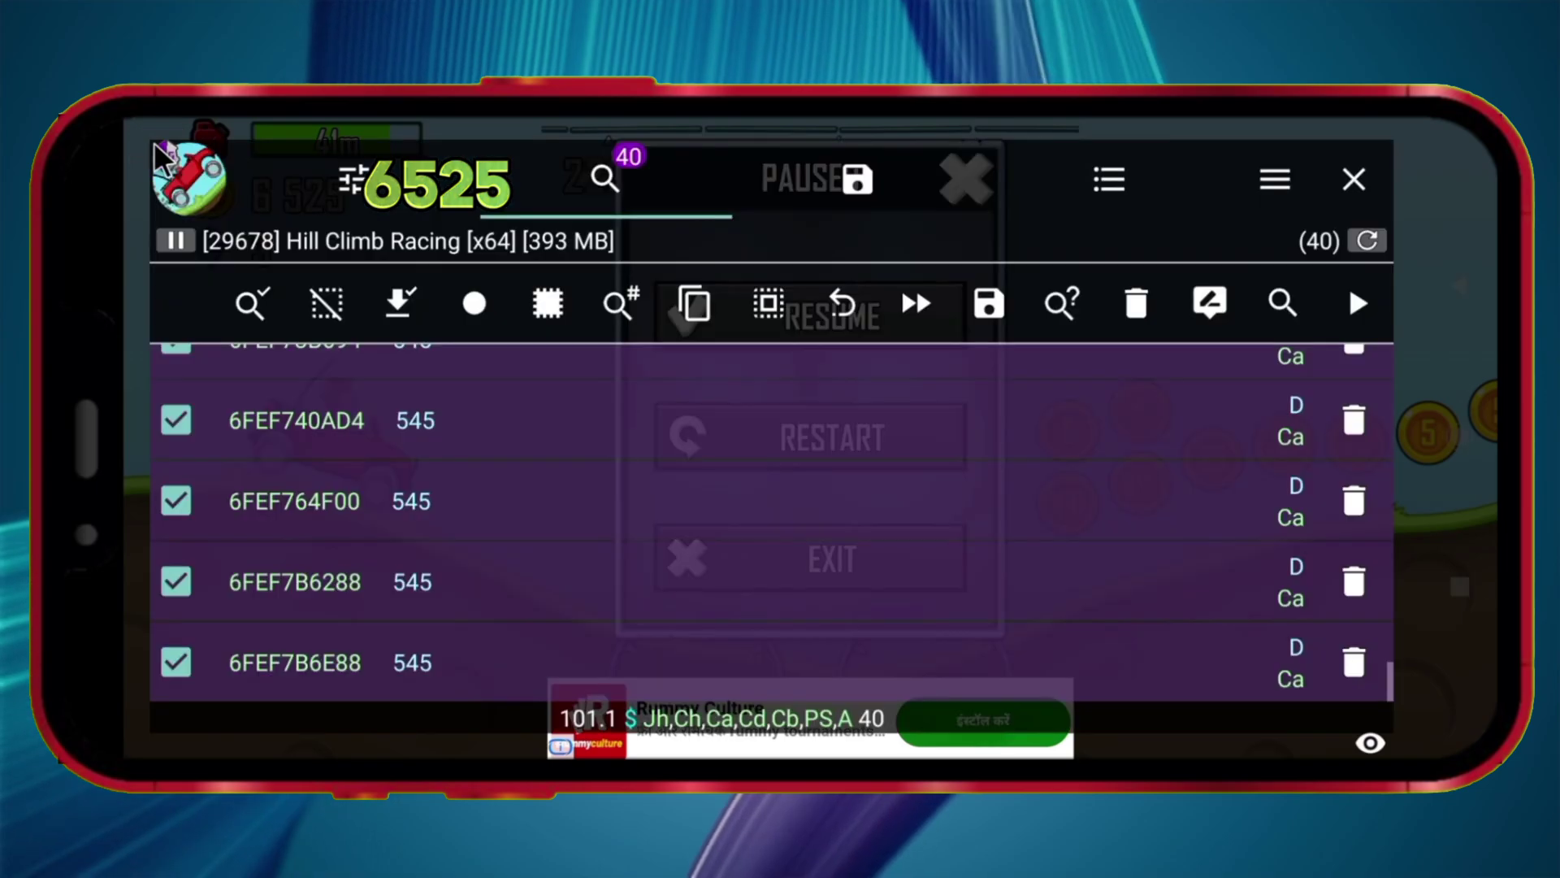
left_click(1280, 306)
type("6525")
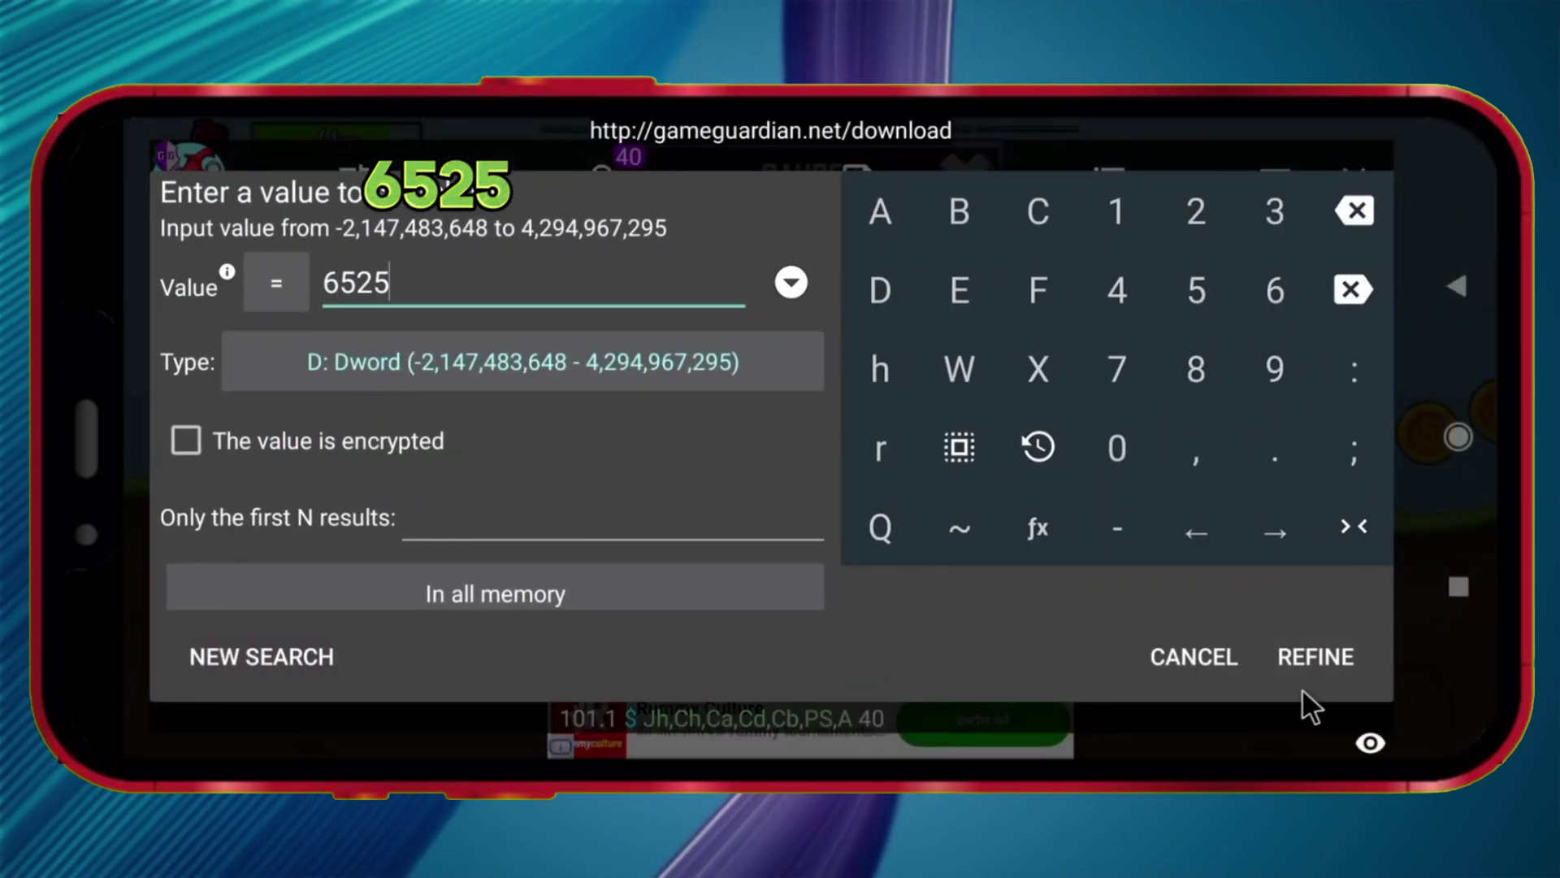
left_click(1314, 658)
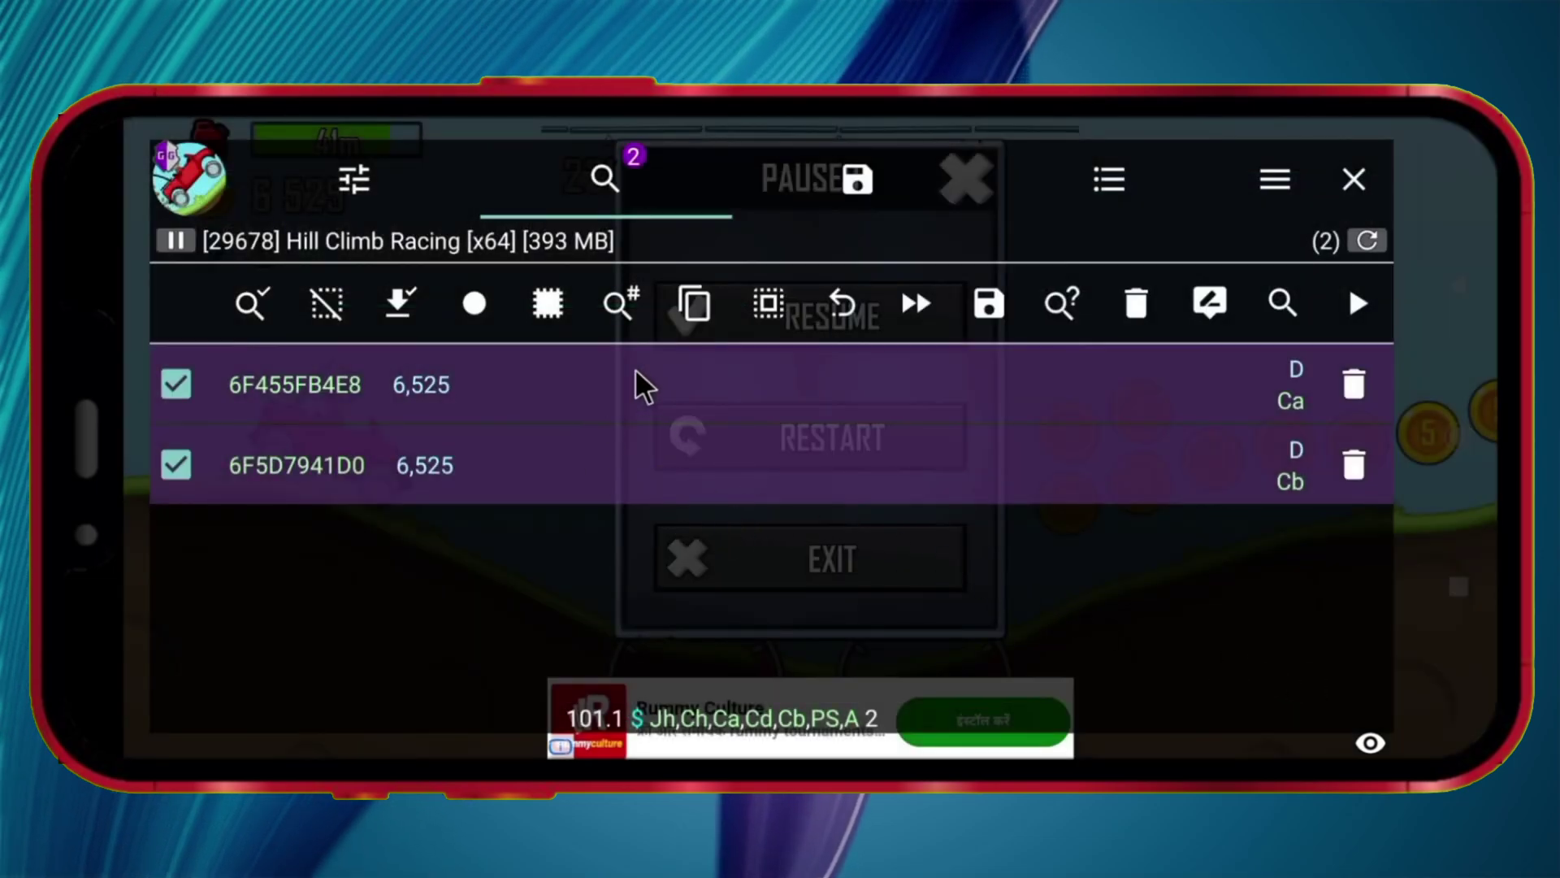
Step: Set both found coin addresses to 1,234,567 in GameGuardian
left_click(1207, 307)
left_click(1117, 234)
left_click(1196, 234)
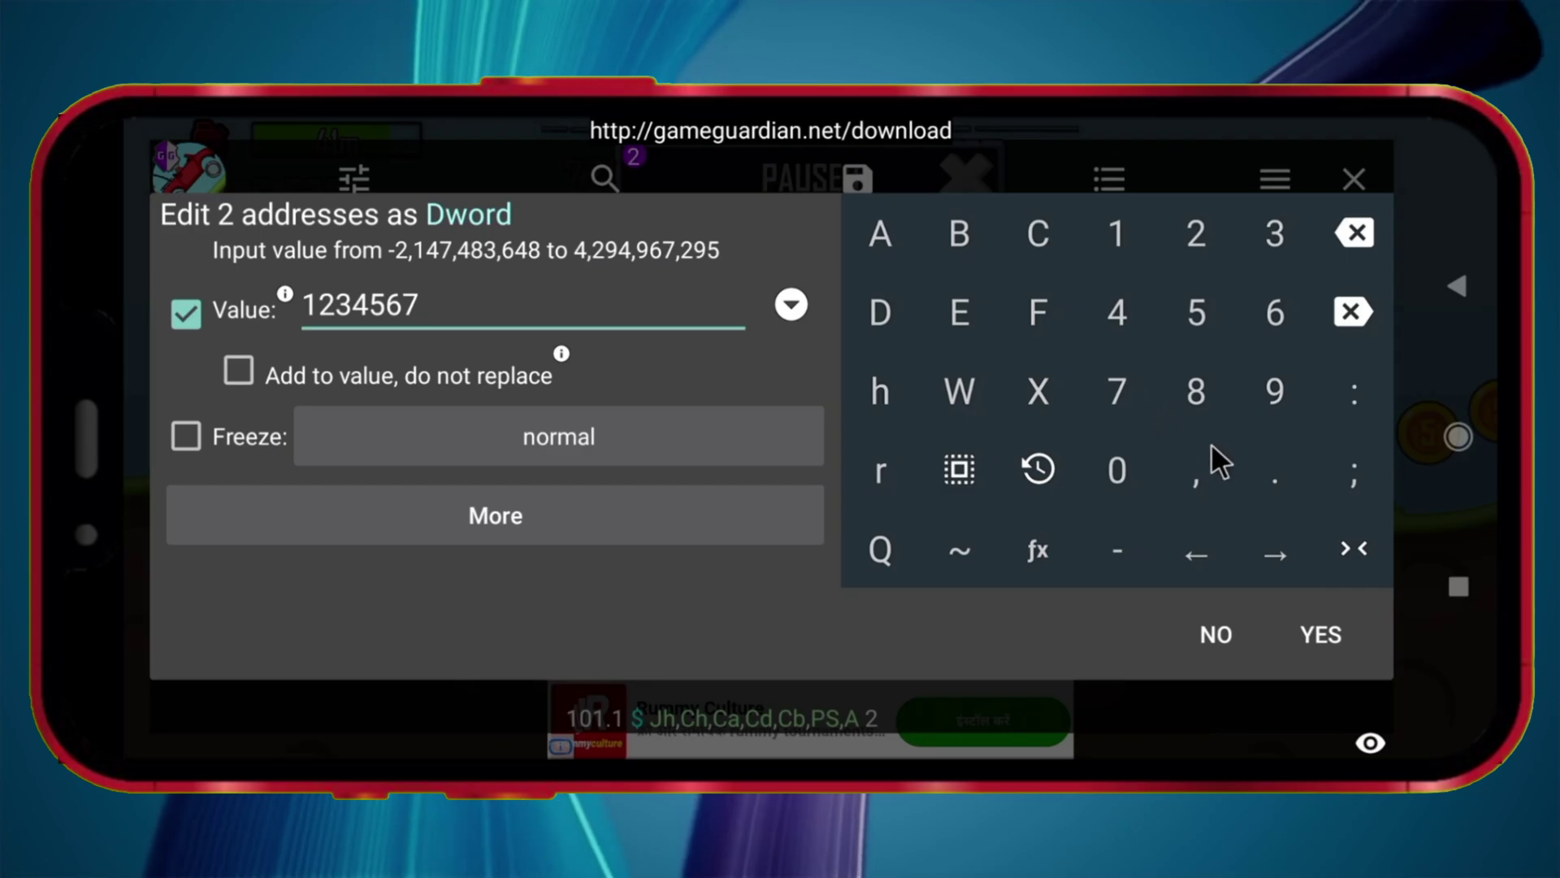
left_click(1313, 651)
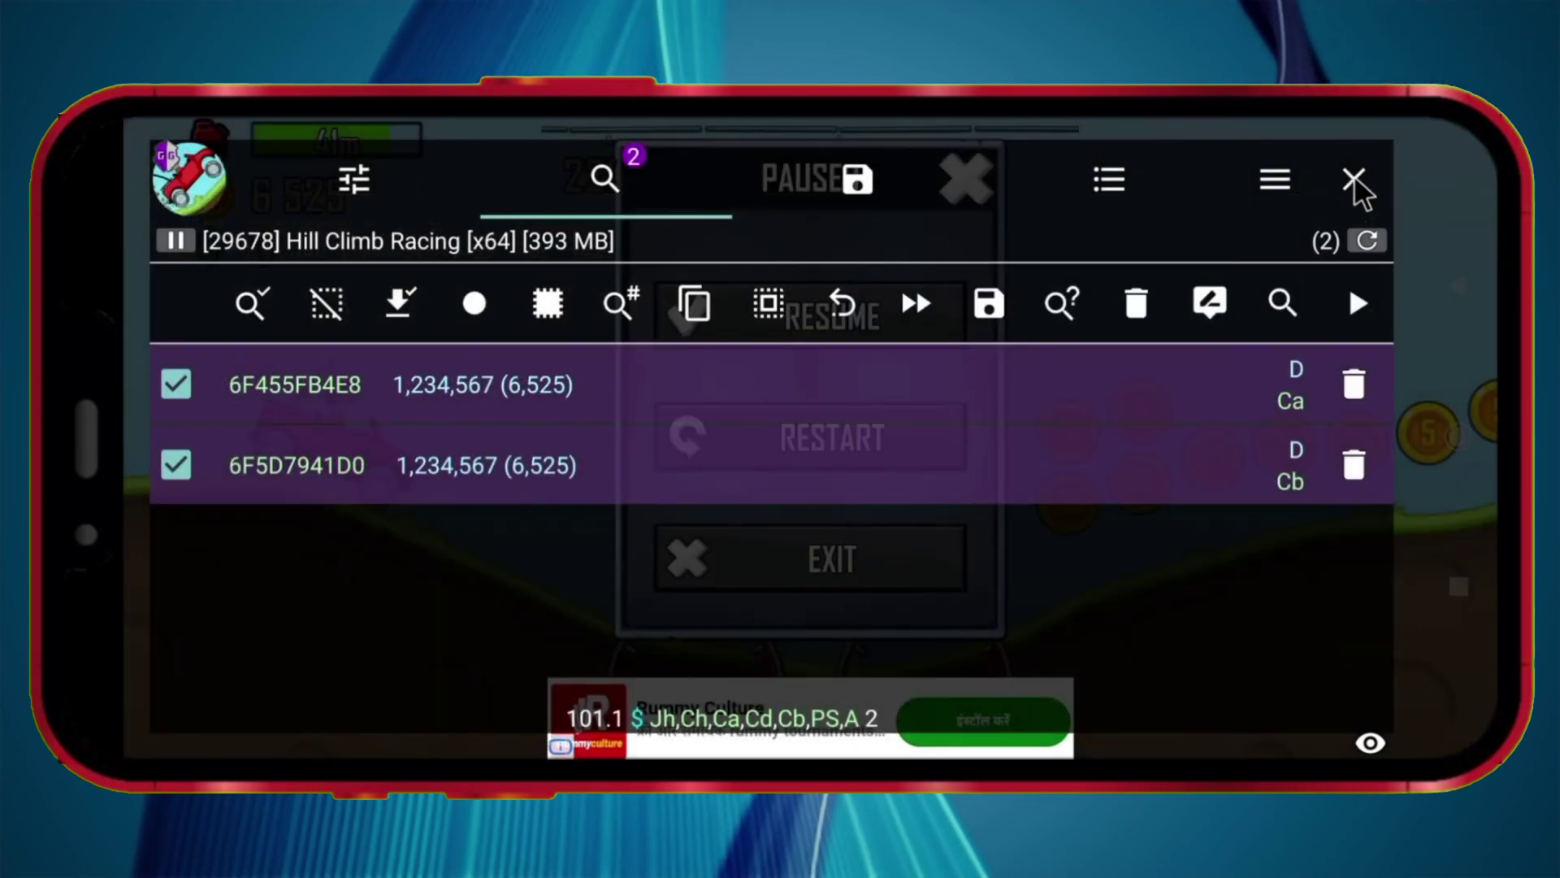
Step: Return to the game, resume the run and accelerate so the coin counter updates
left_click(1353, 179)
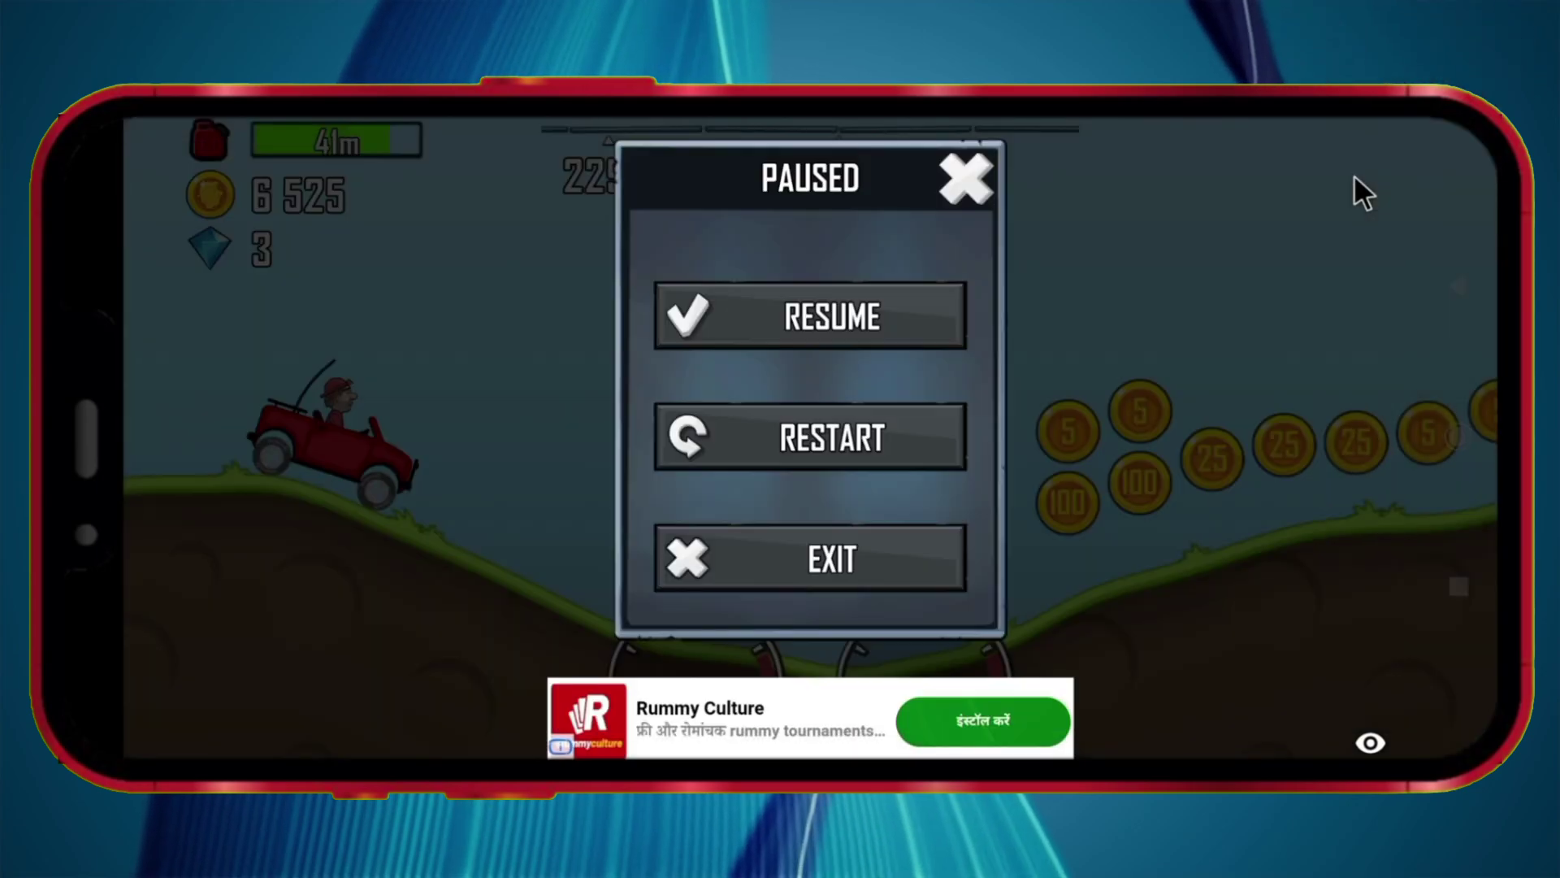
left_click(837, 325)
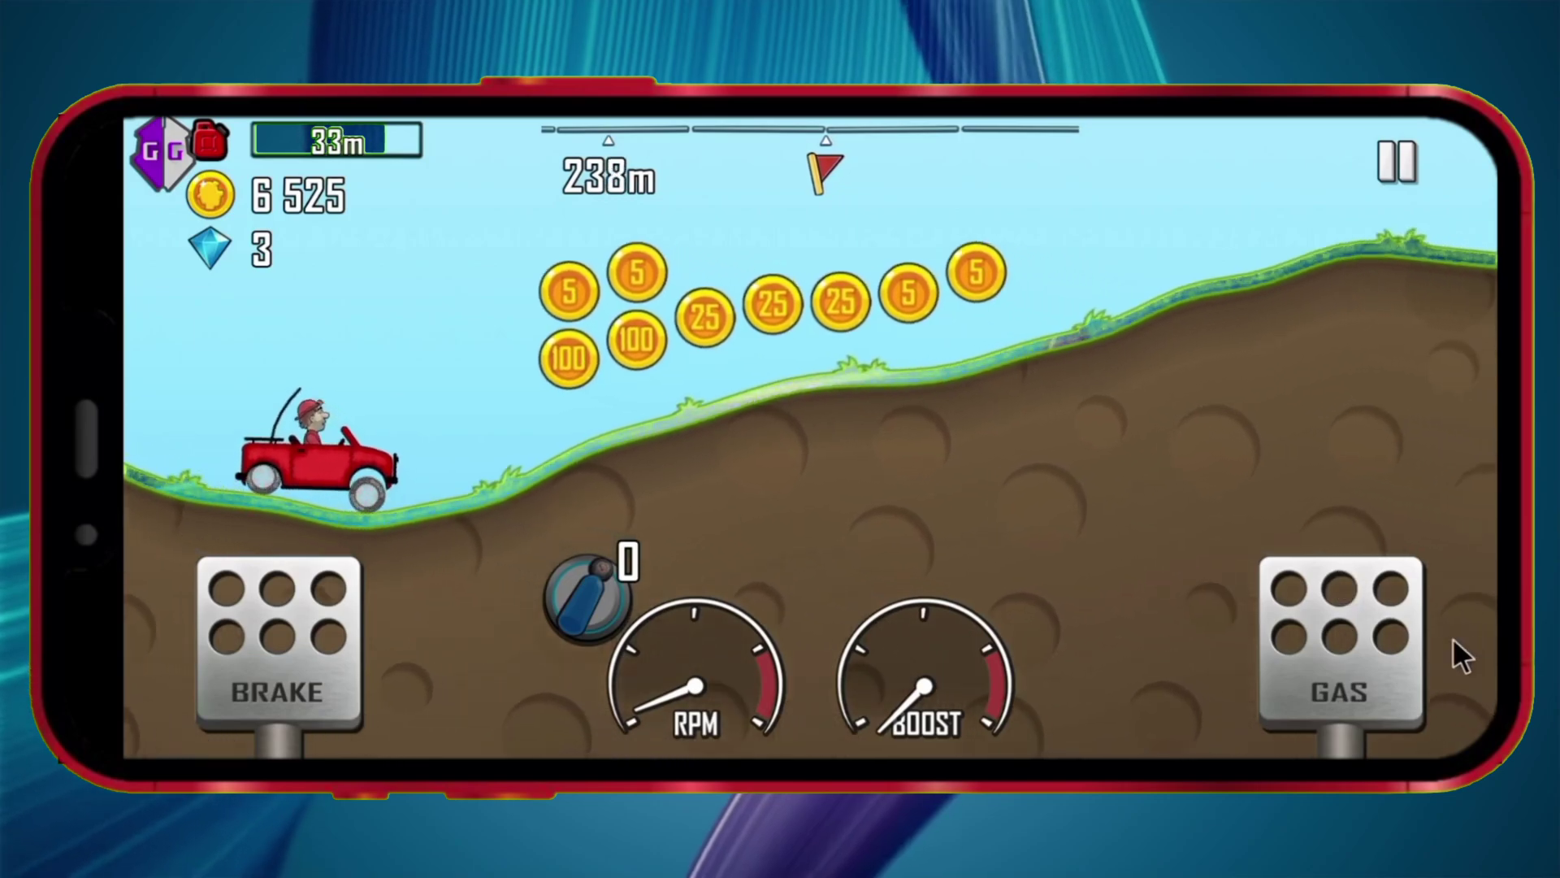
left_click(1385, 662)
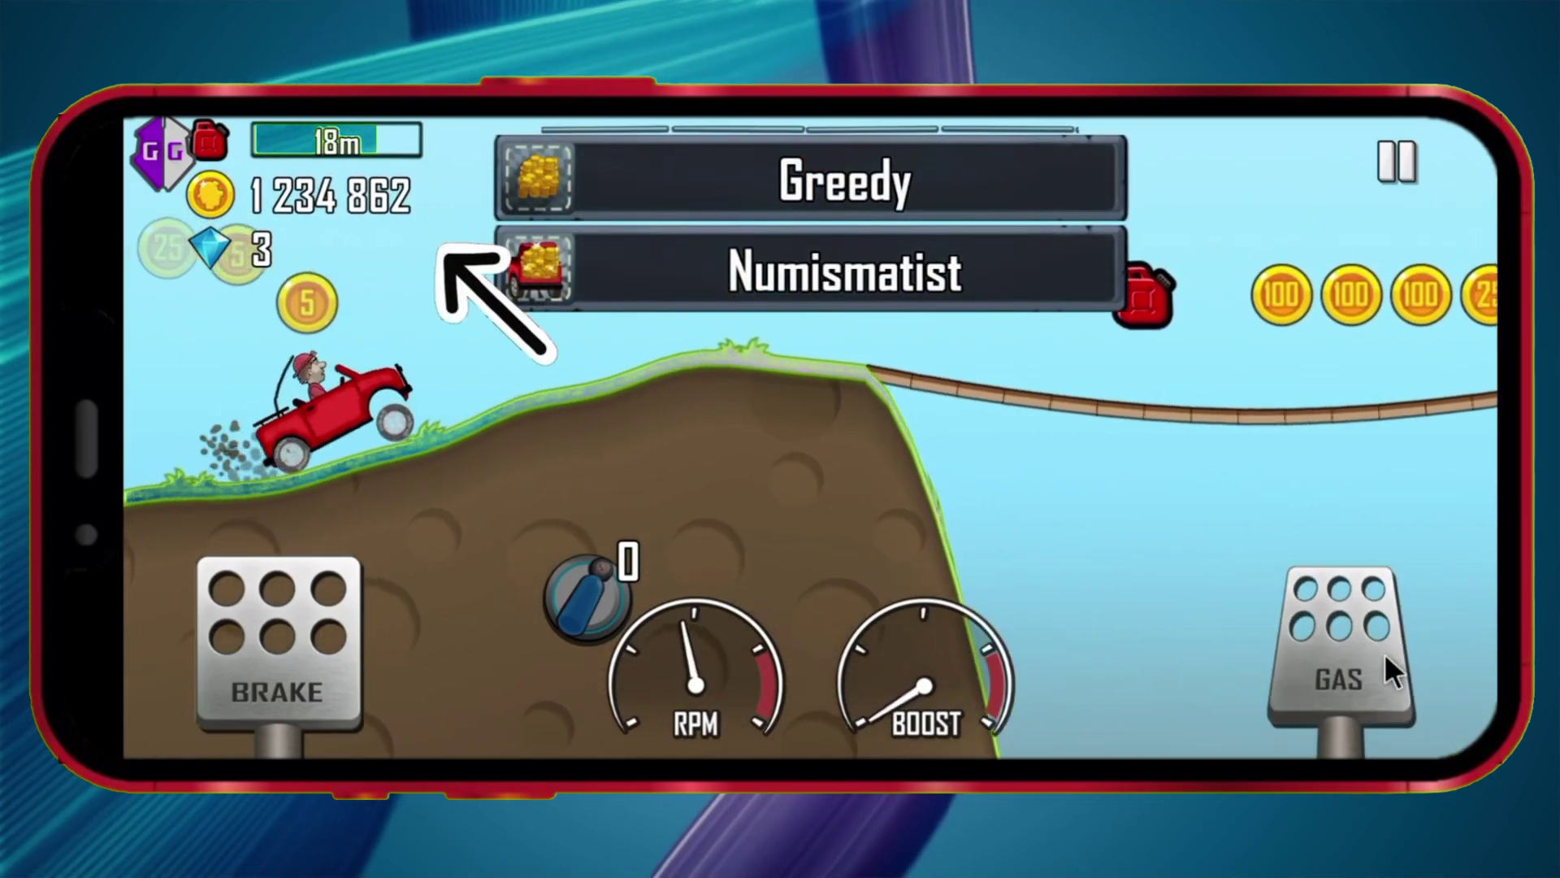